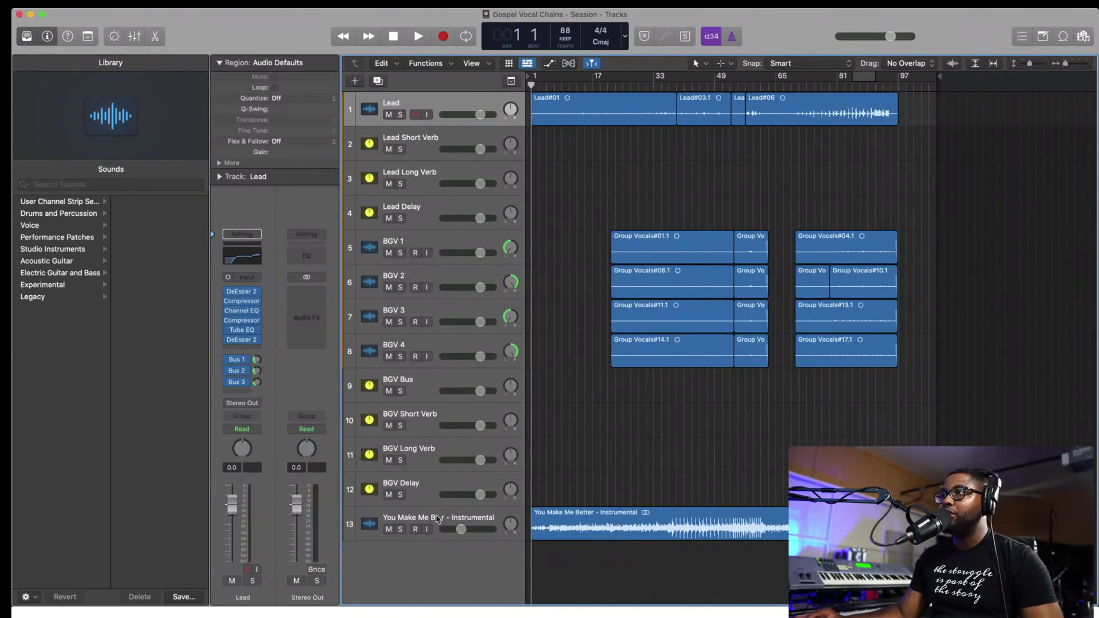
- Mute all 18 regions with Ctrl+M, then hide all 13 tracks
key(super+a)
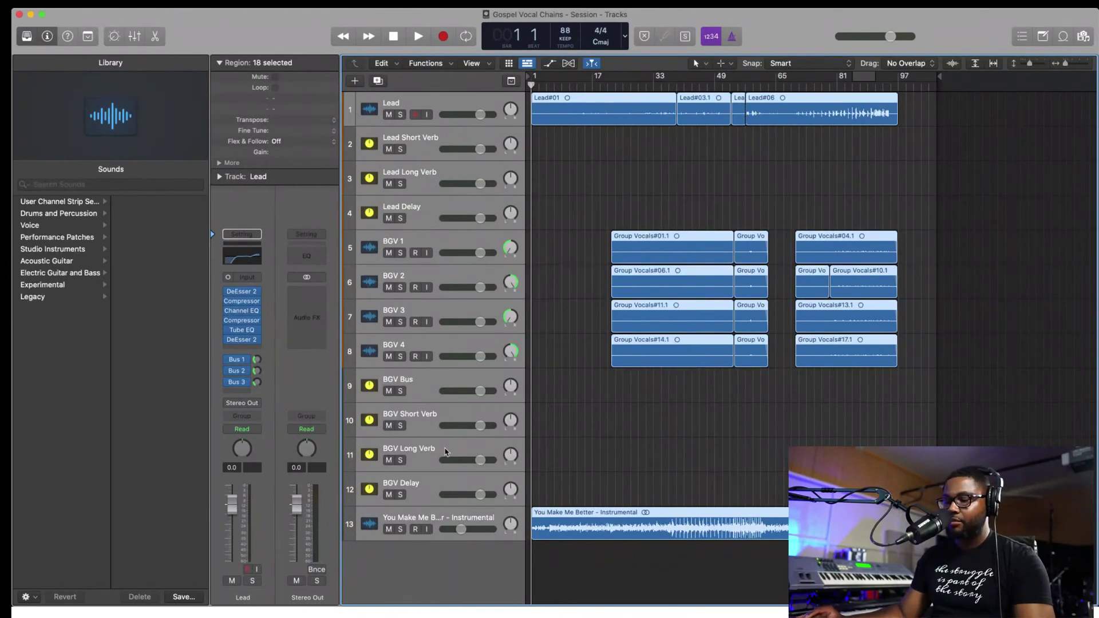
key(ctrl+m)
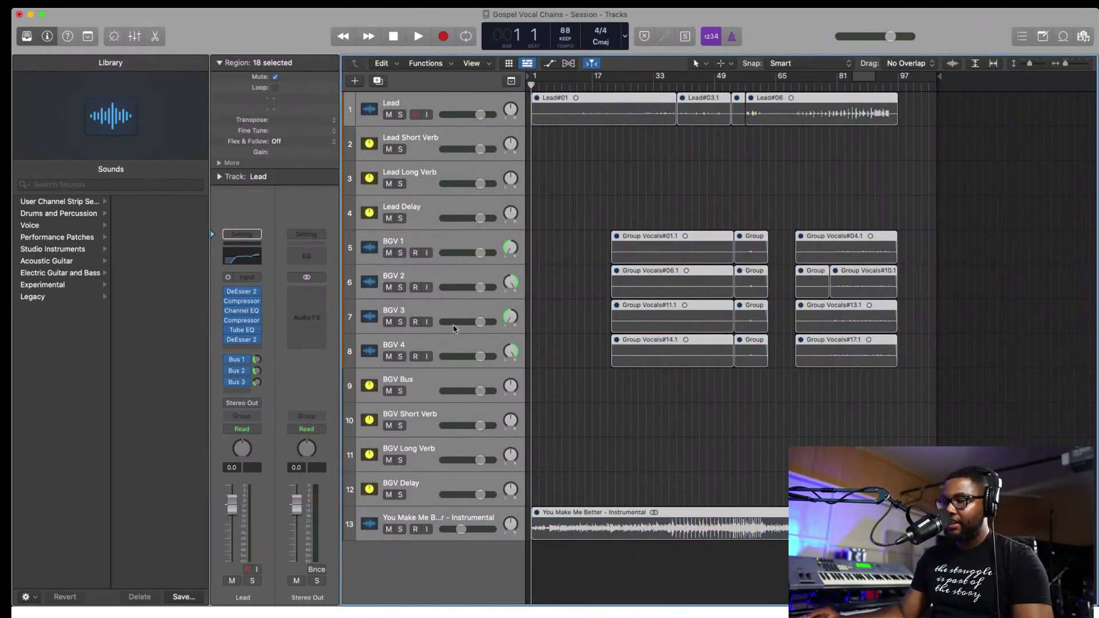
key(h)
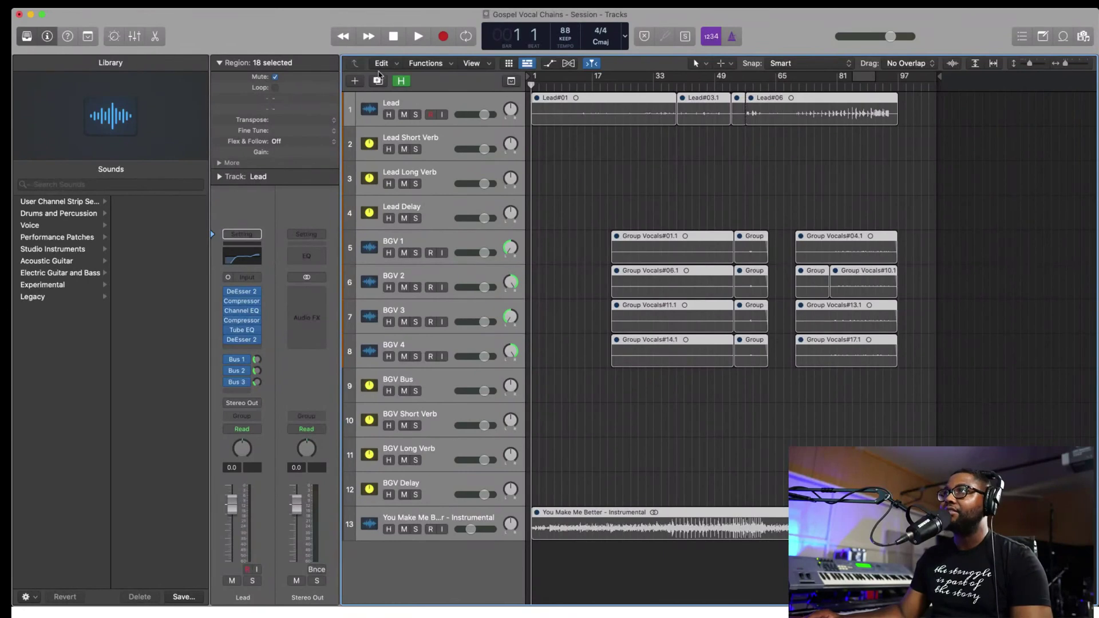
alt+click(389, 114)
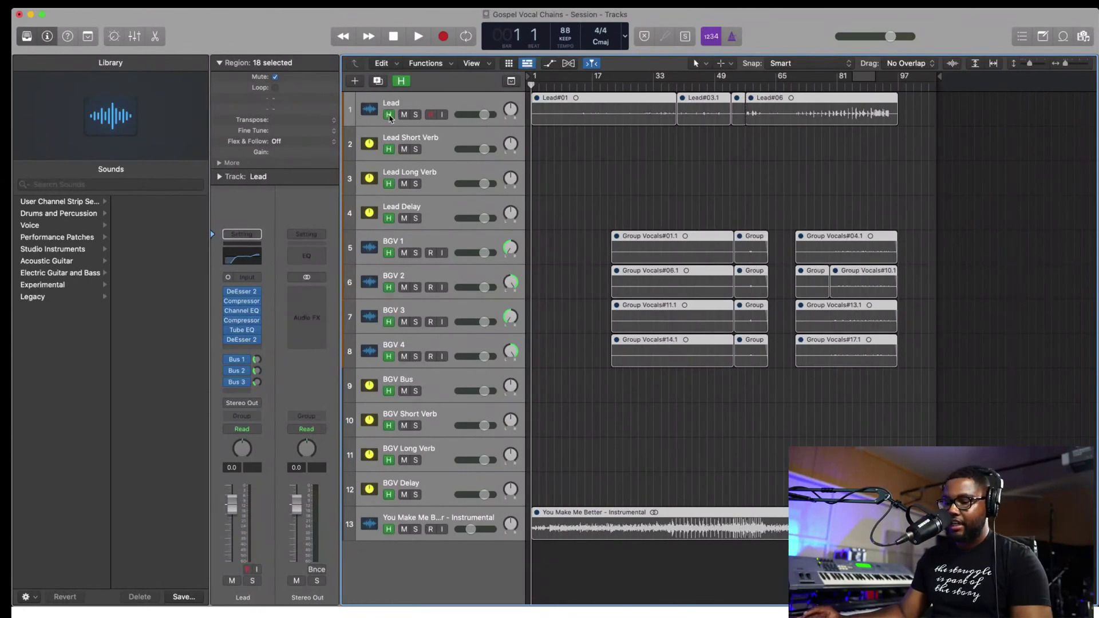
key(h)
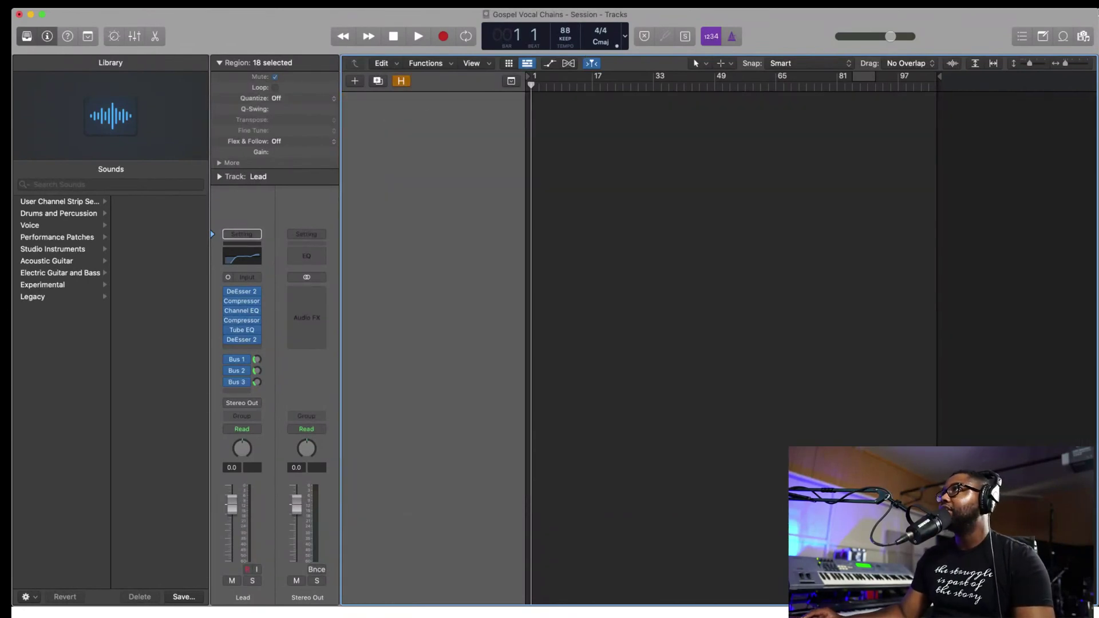
- In the file browser, go Home > Desktop > Yhuntermusic Products > Gospel Vocal Chains - Logic Pro X
click(1084, 37)
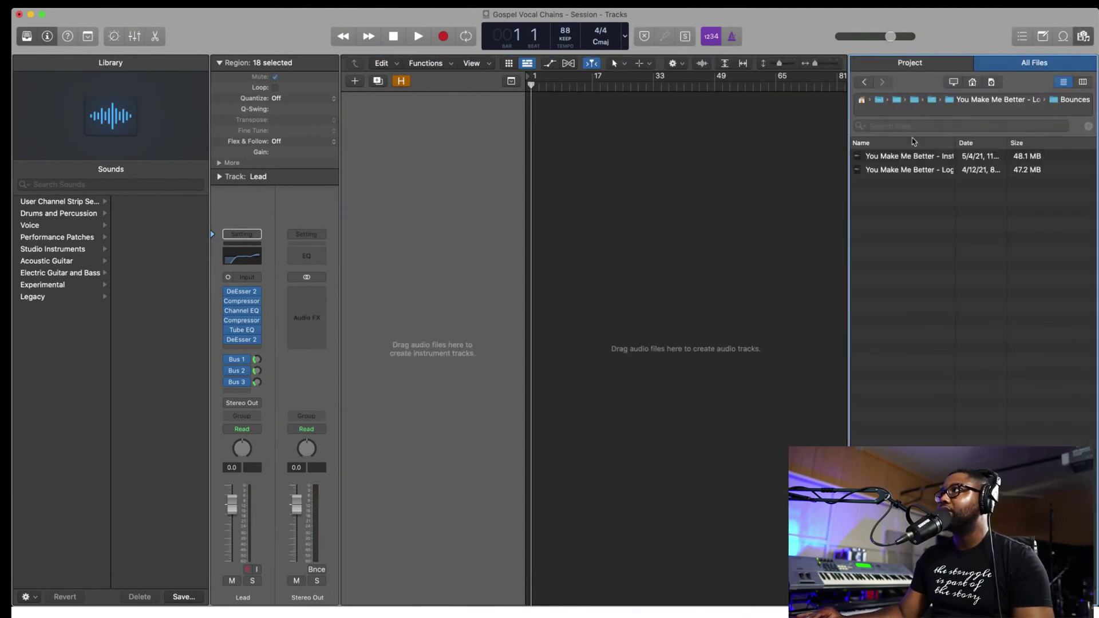
click(863, 82)
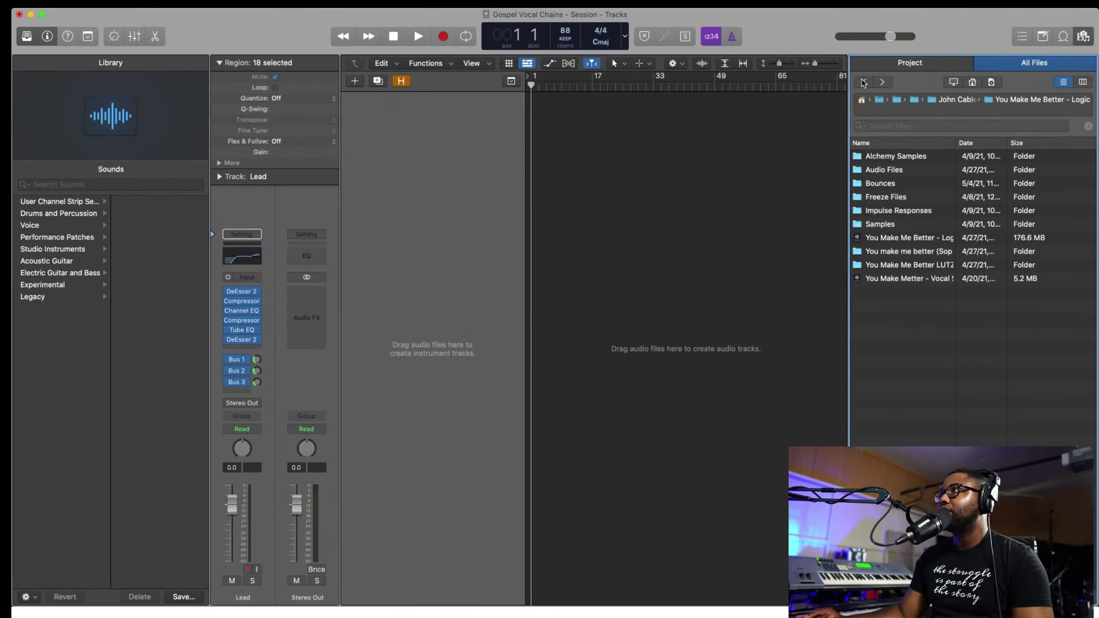
click(863, 83)
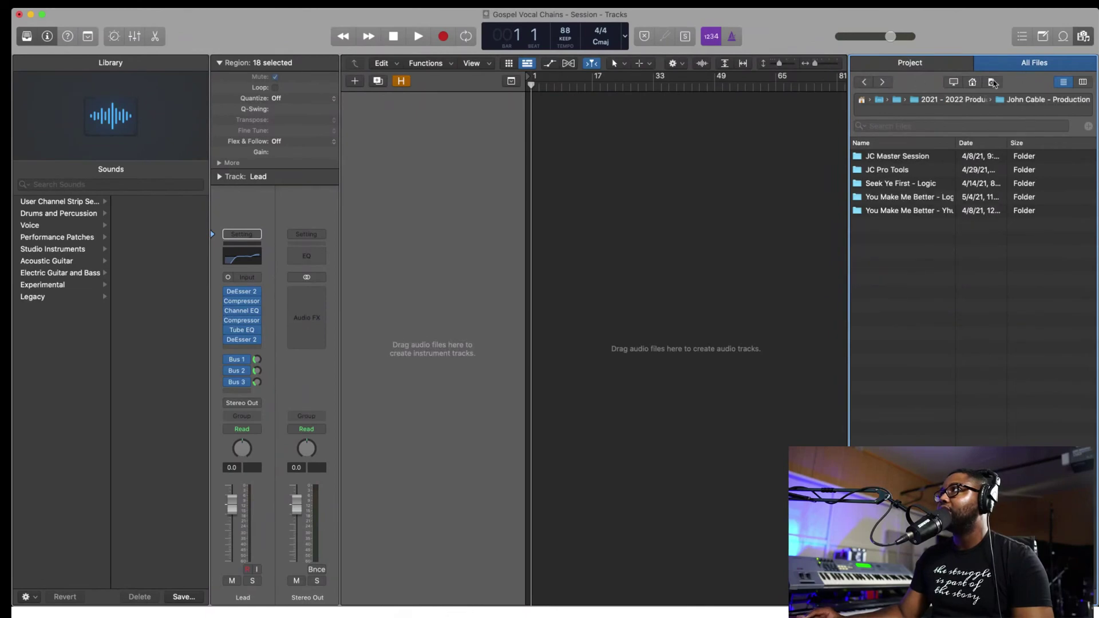
click(973, 82)
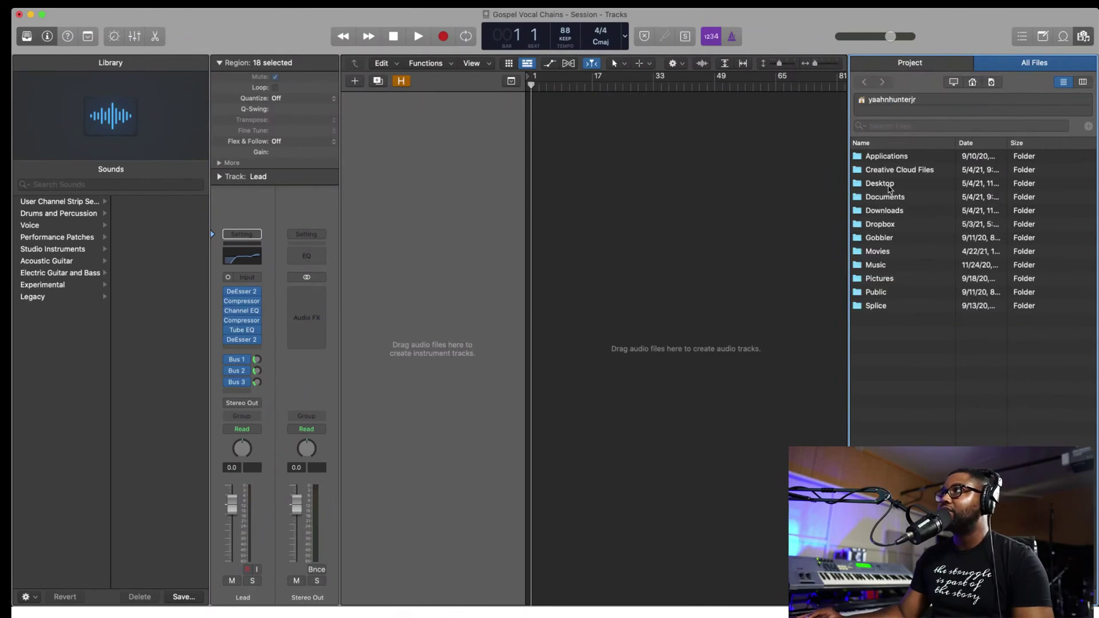
double_click(889, 186)
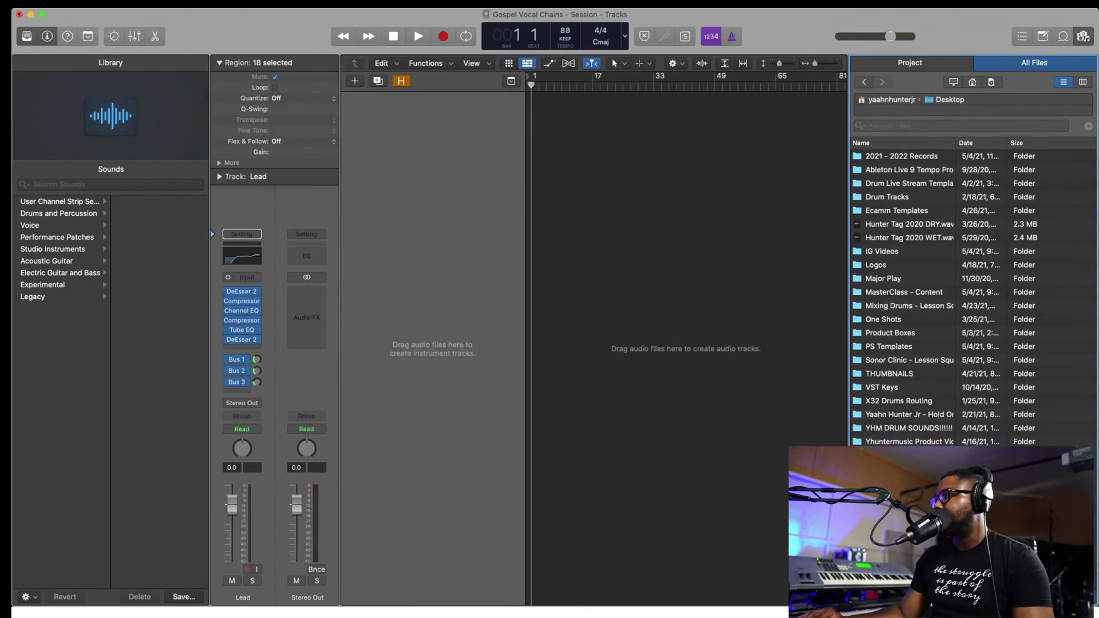
double_click(904, 455)
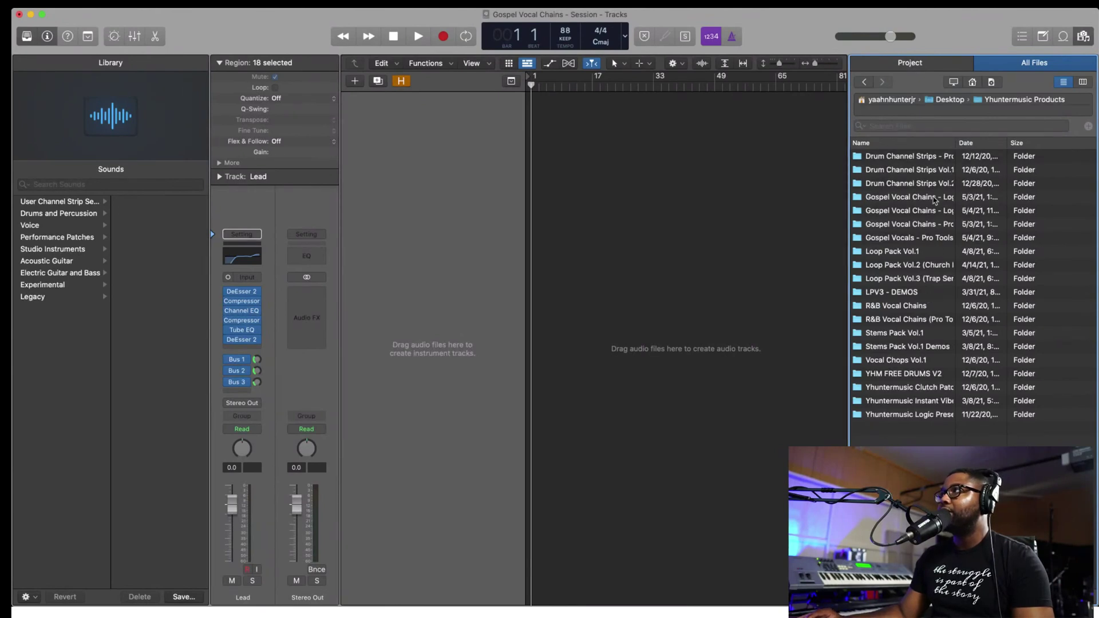
drag(934, 199, 1004, 147)
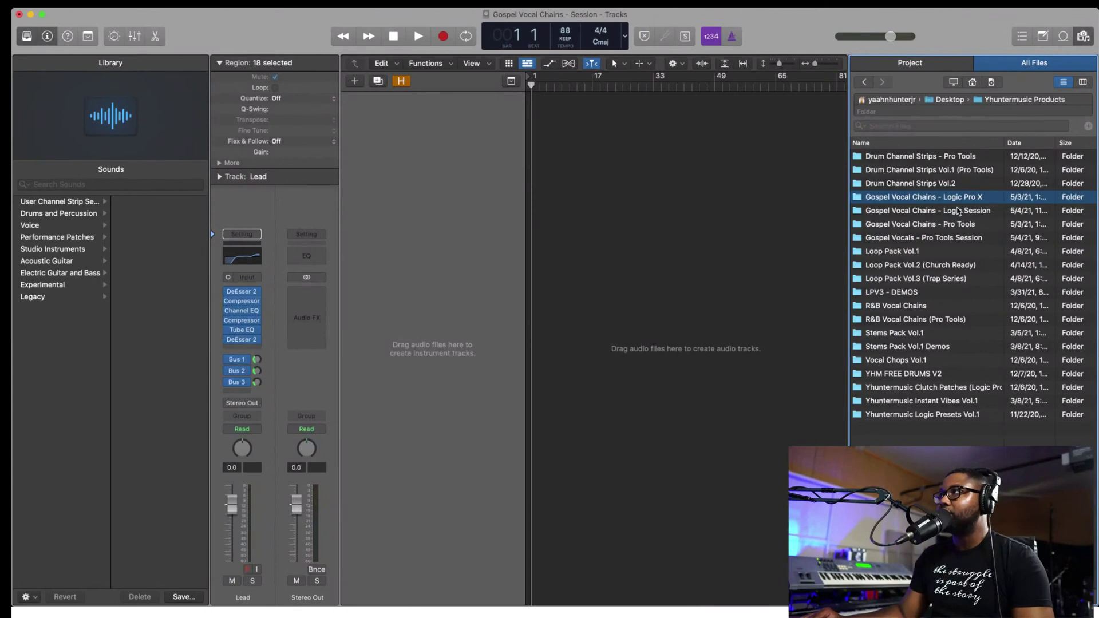
double_click(963, 199)
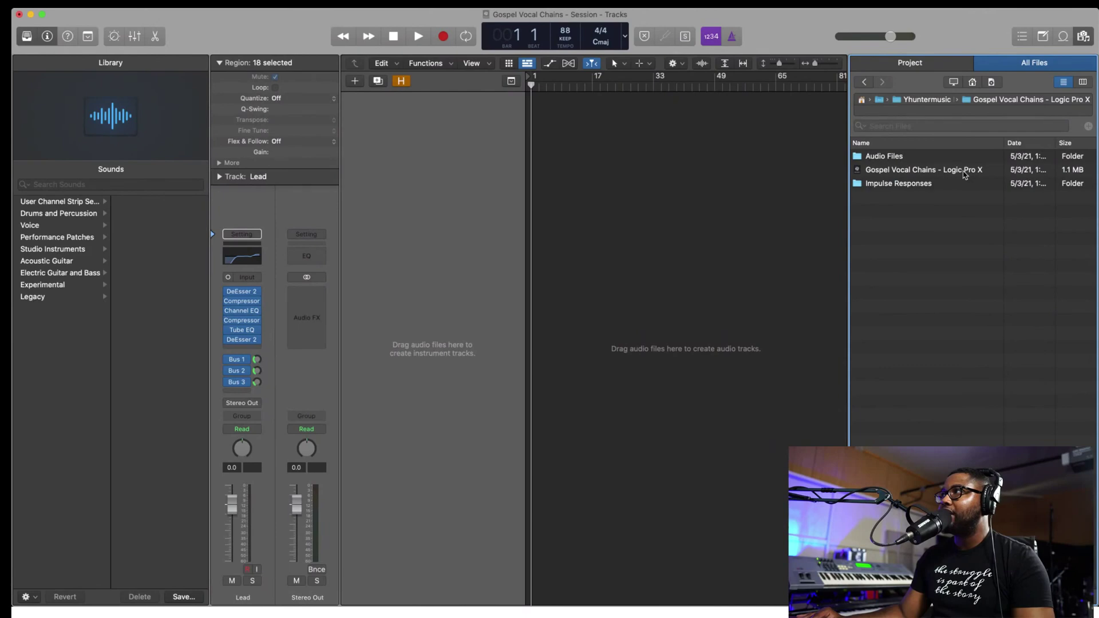
- Import template tracks 1–12 (Lead to BGV Delay) with Plug-ins, Sends and I/O ticked
double_click(965, 172)
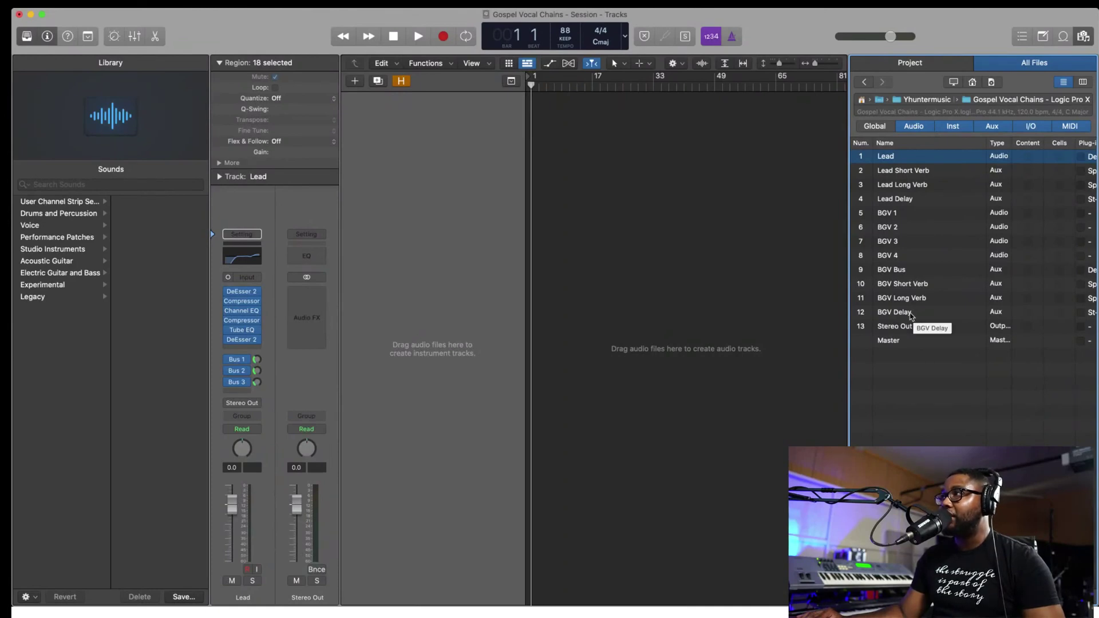
shift+click(910, 317)
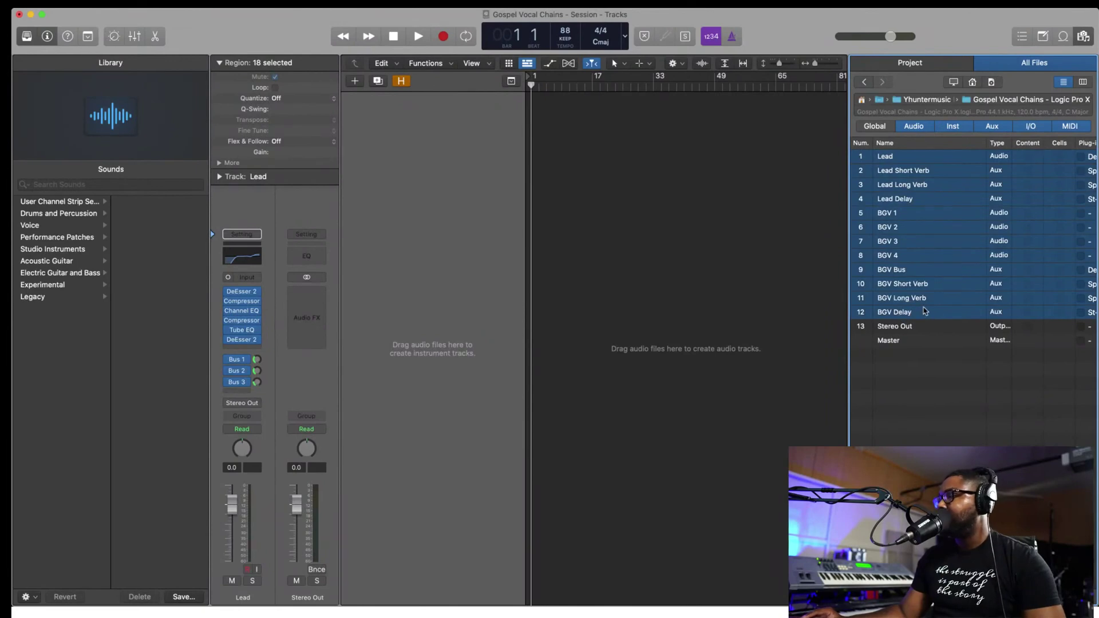
scroll(924, 310, right, 5)
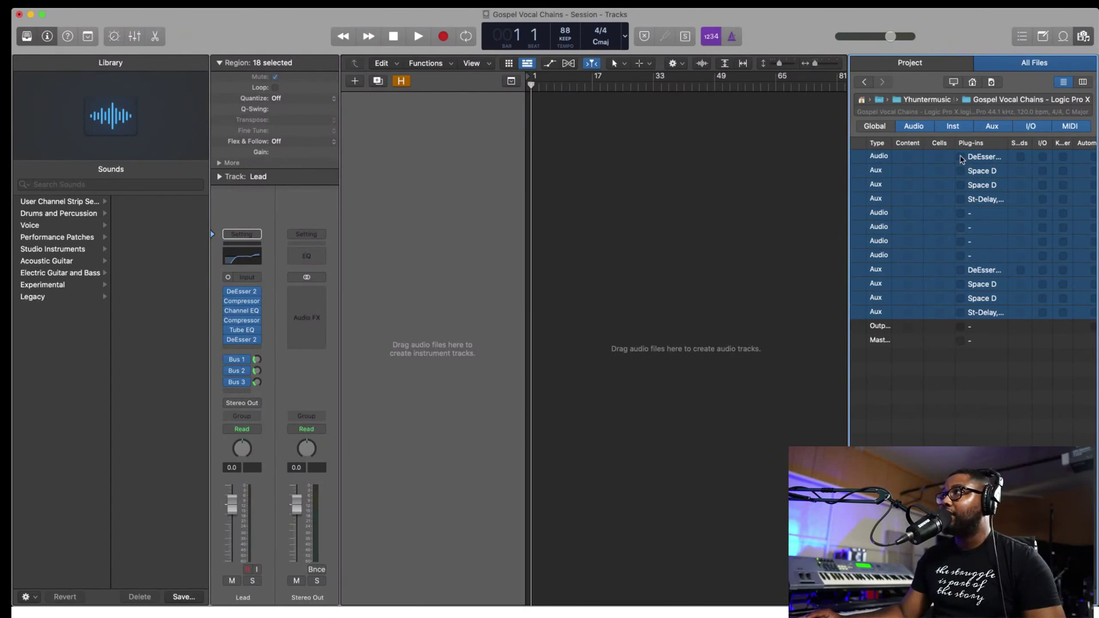
click(961, 157)
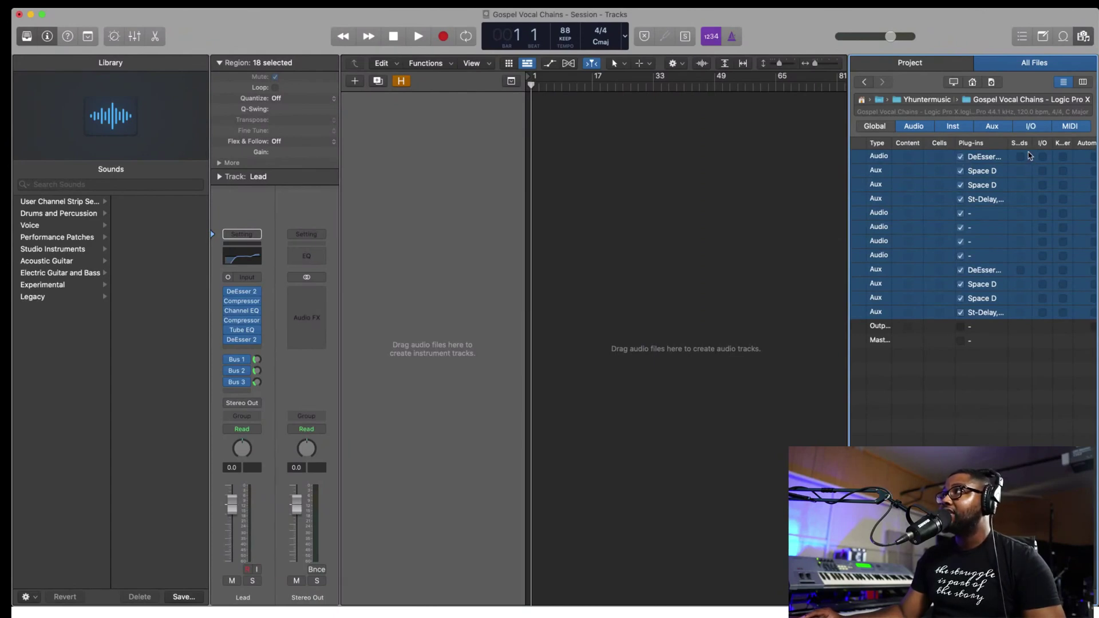
click(1020, 157)
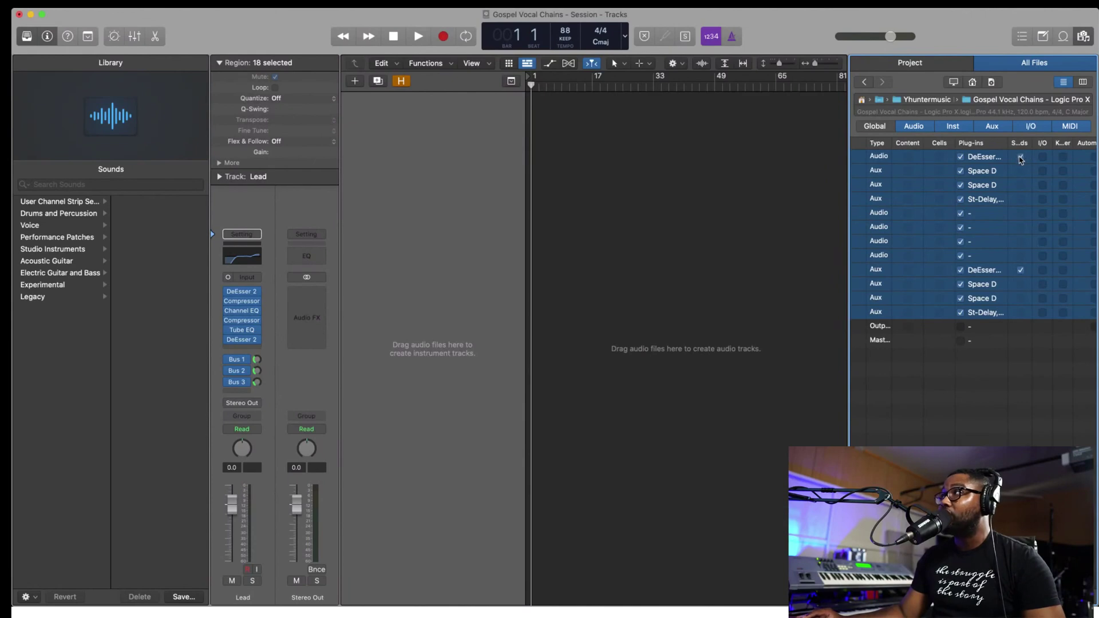
scroll(1034, 166, right, 2)
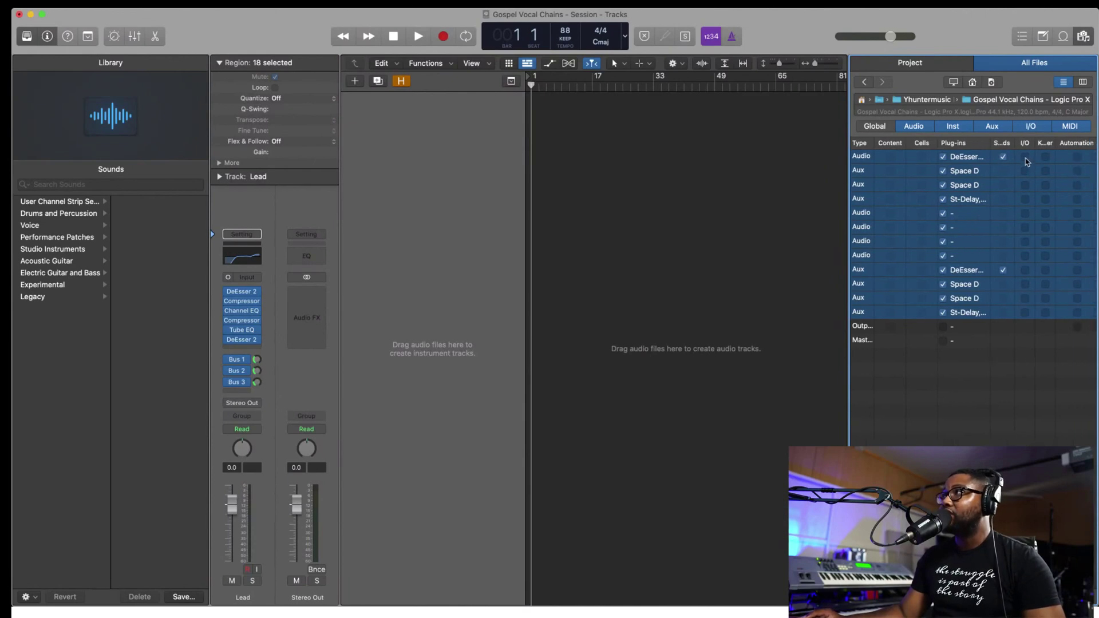
click(1025, 157)
scroll(1002, 186, left, 1)
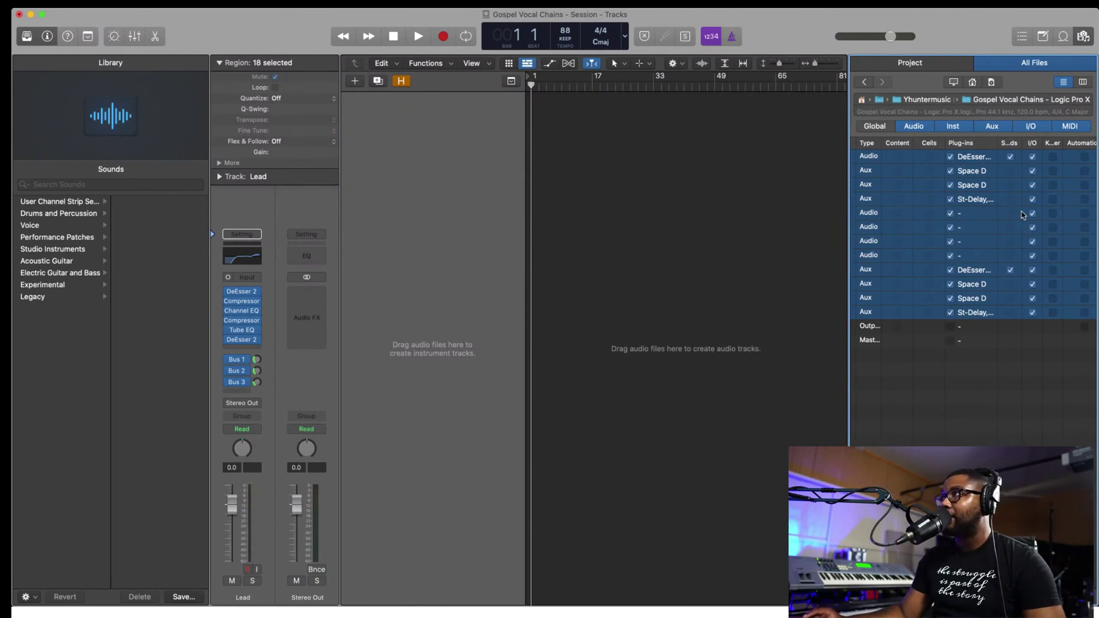
scroll(1030, 257, left, 3)
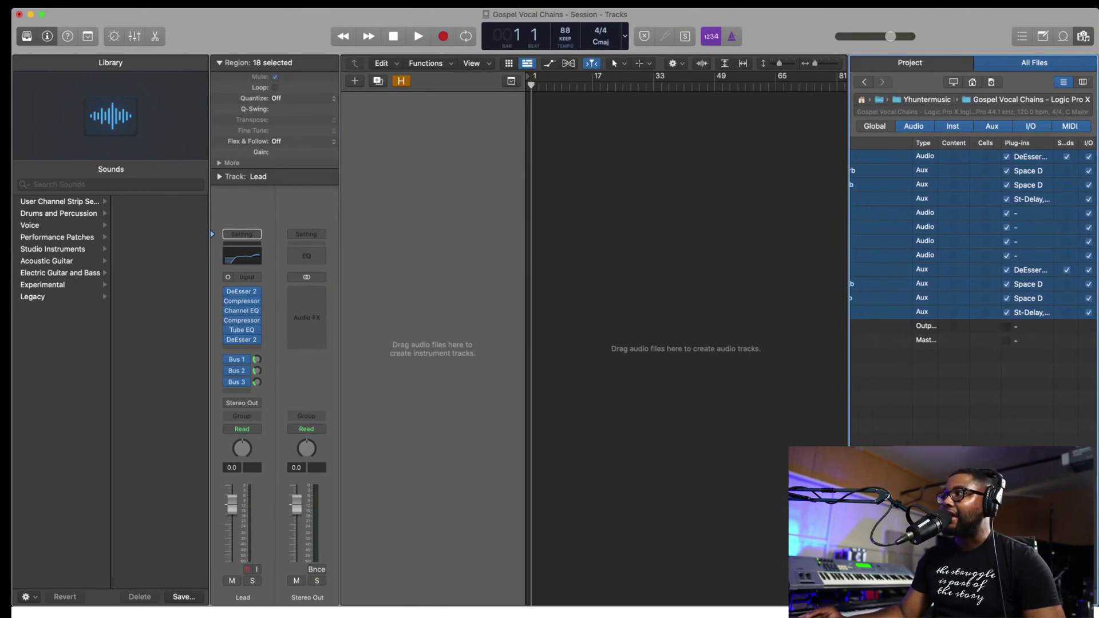
click(1076, 597)
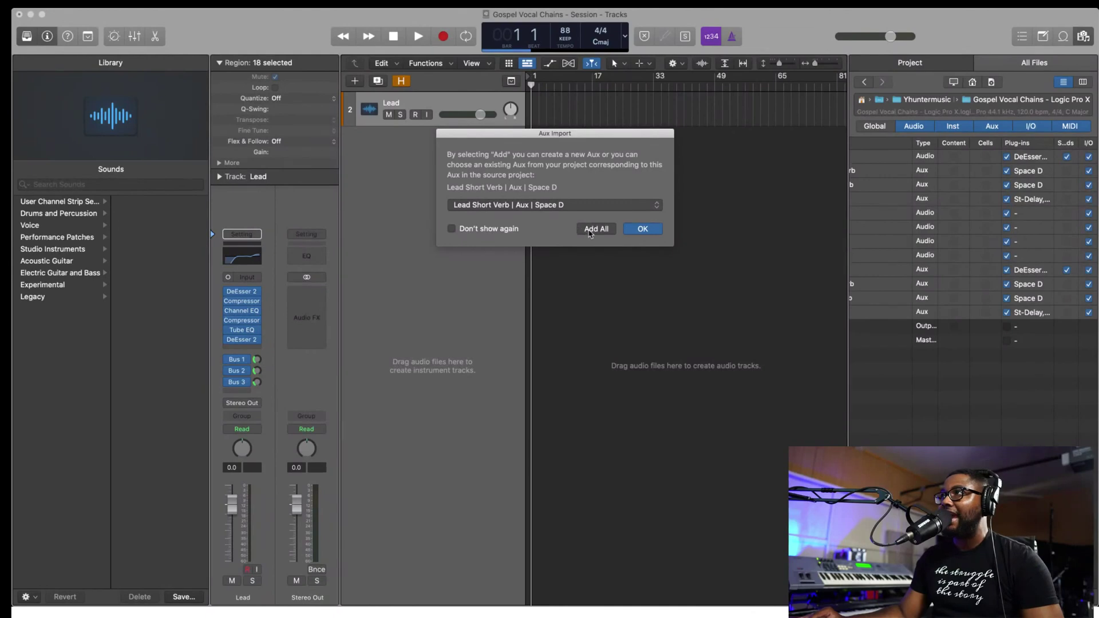
- Add all the template's aux returns, close the browser, and select the Lead track
click(589, 230)
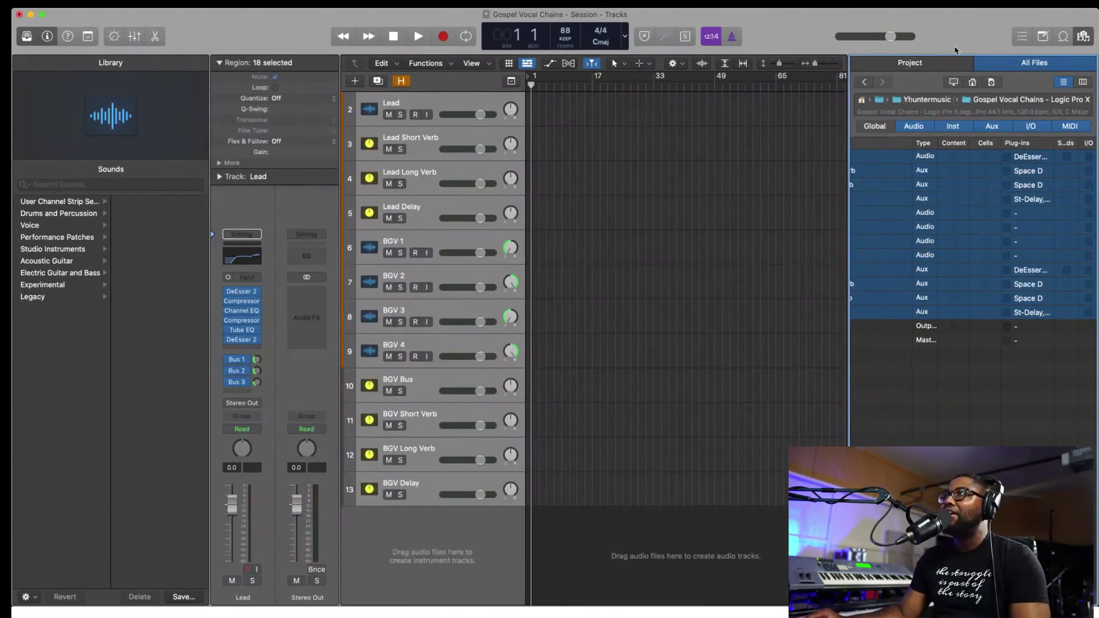
click(1083, 40)
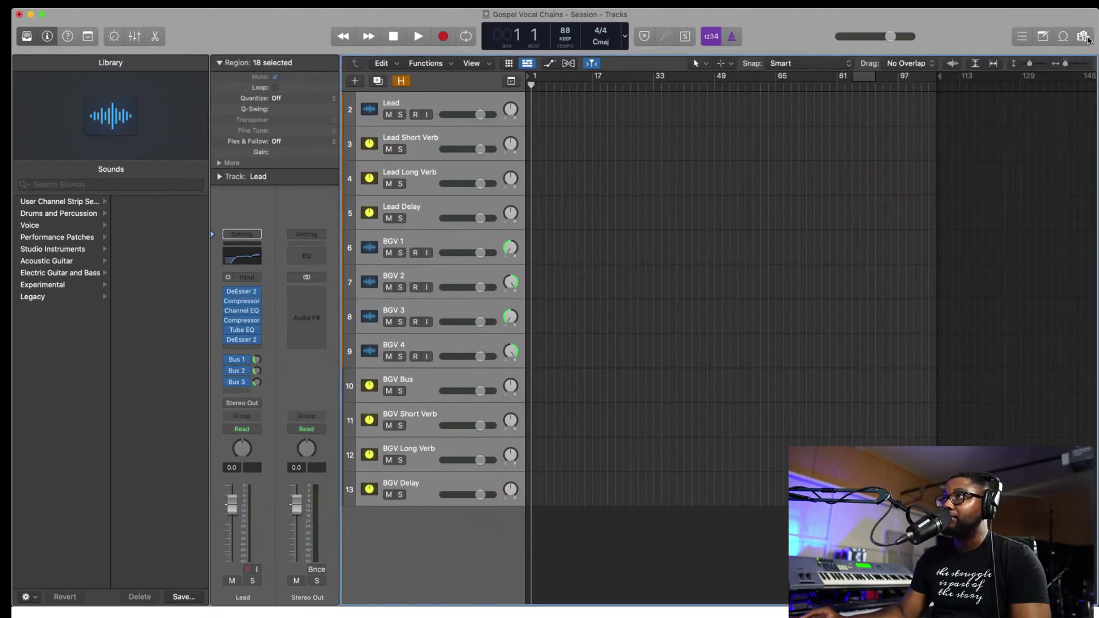
click(465, 101)
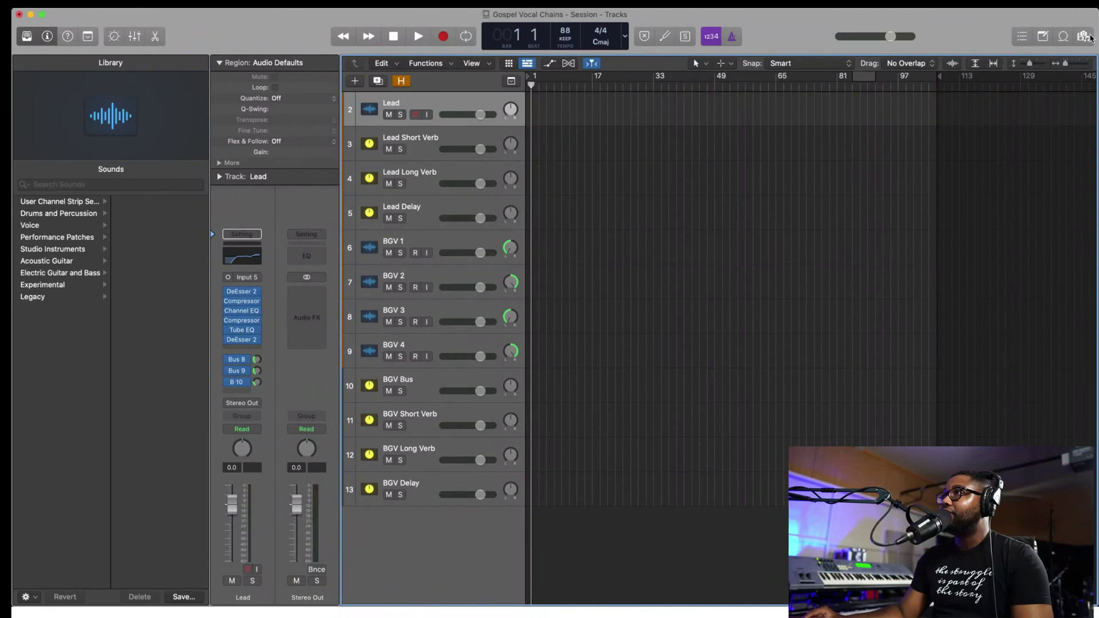
click(1086, 36)
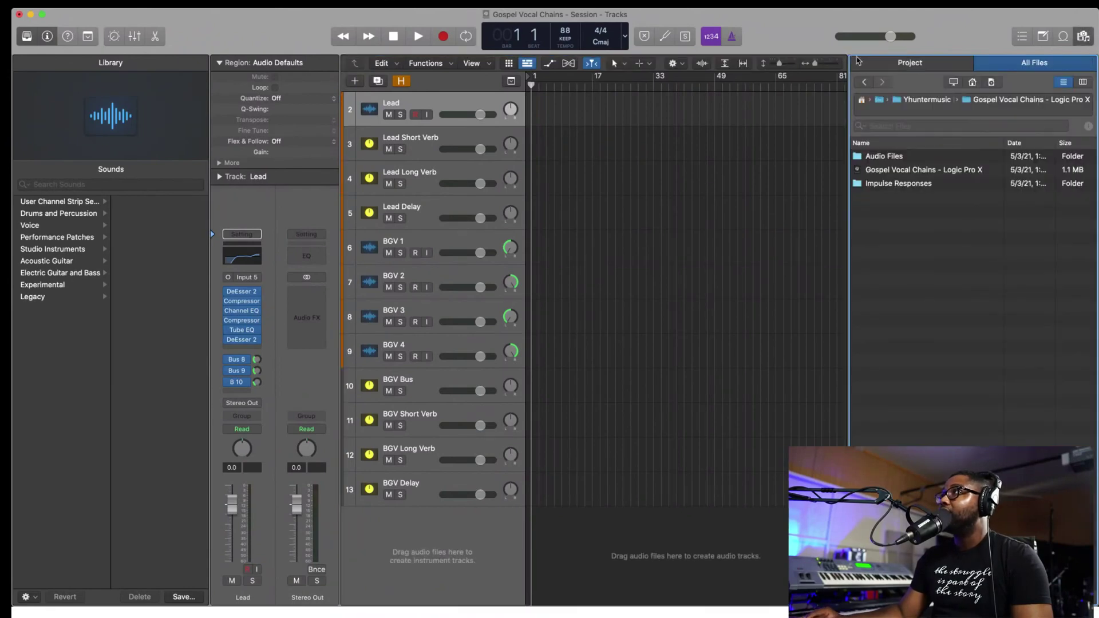
click(863, 83)
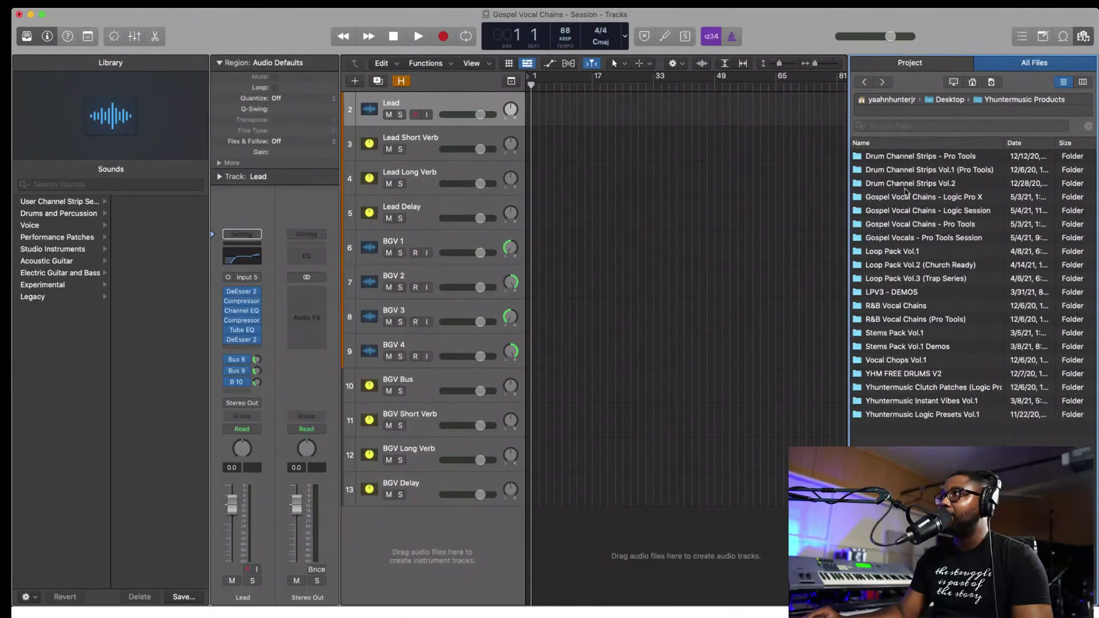
scroll(924, 250, down, 1)
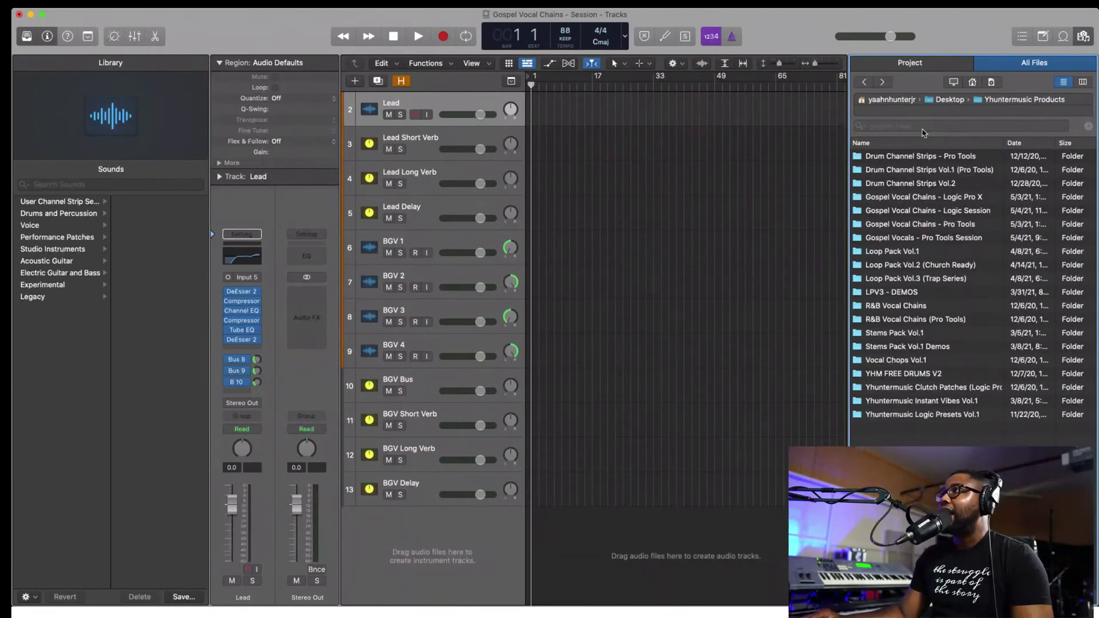
click(973, 80)
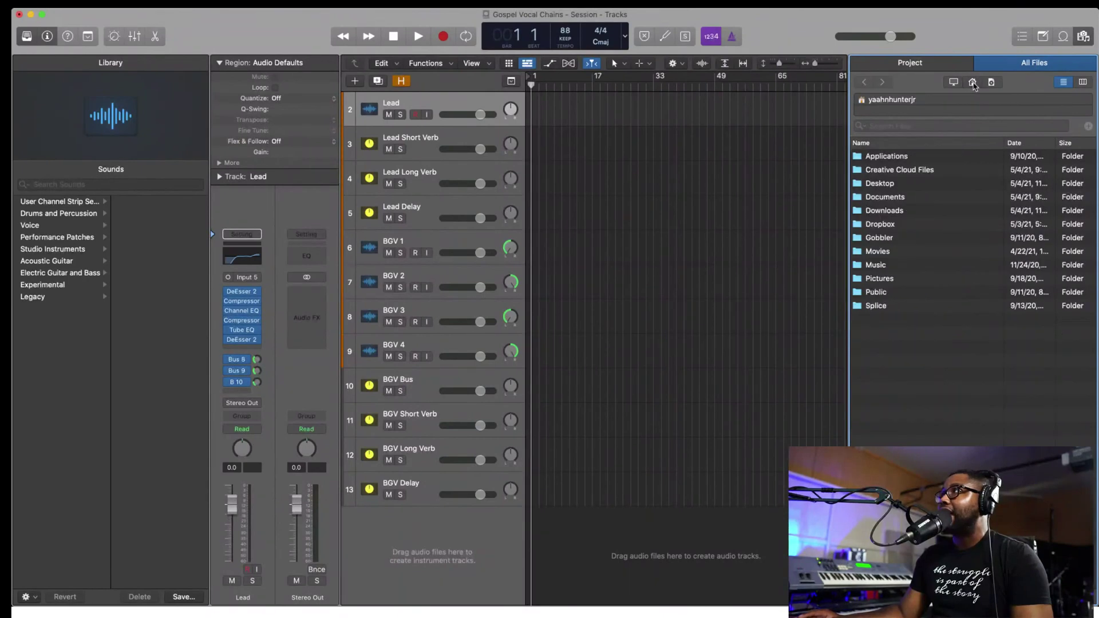
double_click(896, 184)
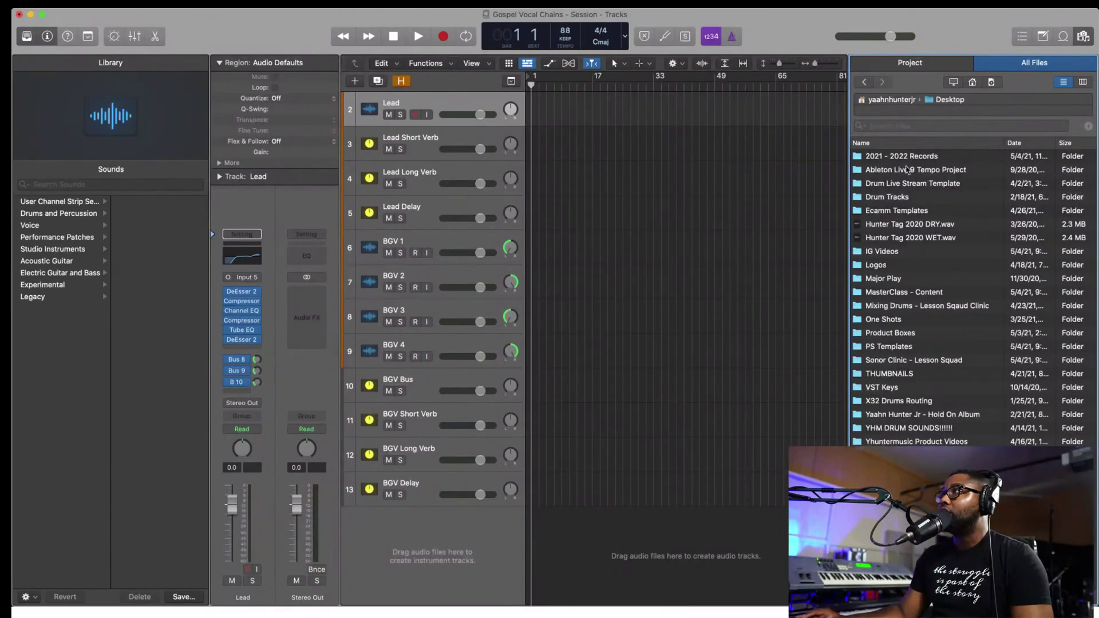
double_click(917, 158)
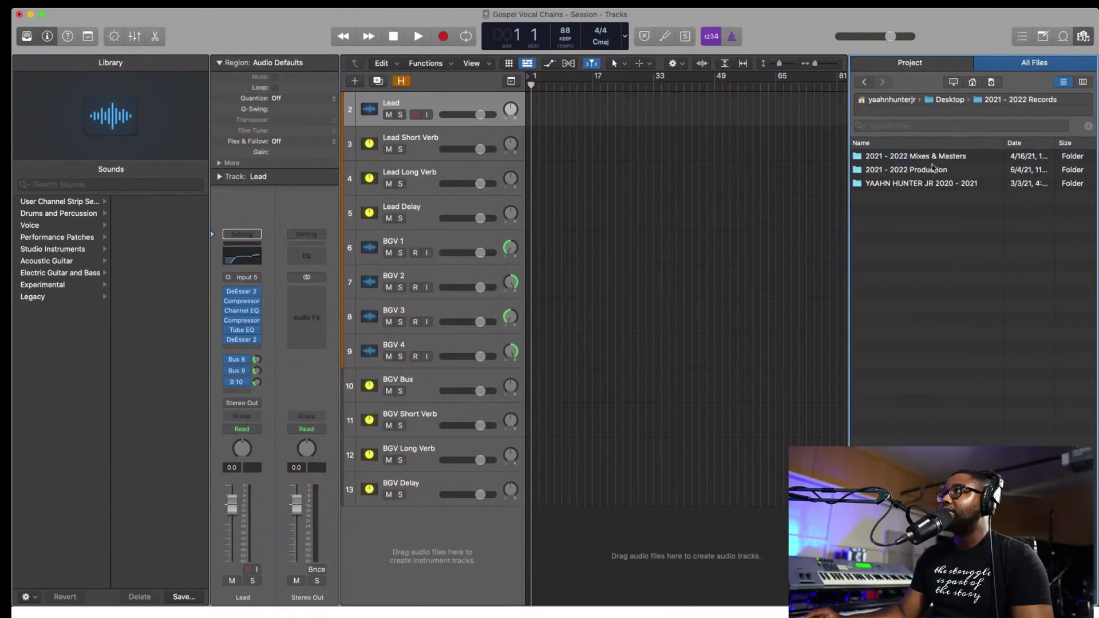
double_click(931, 170)
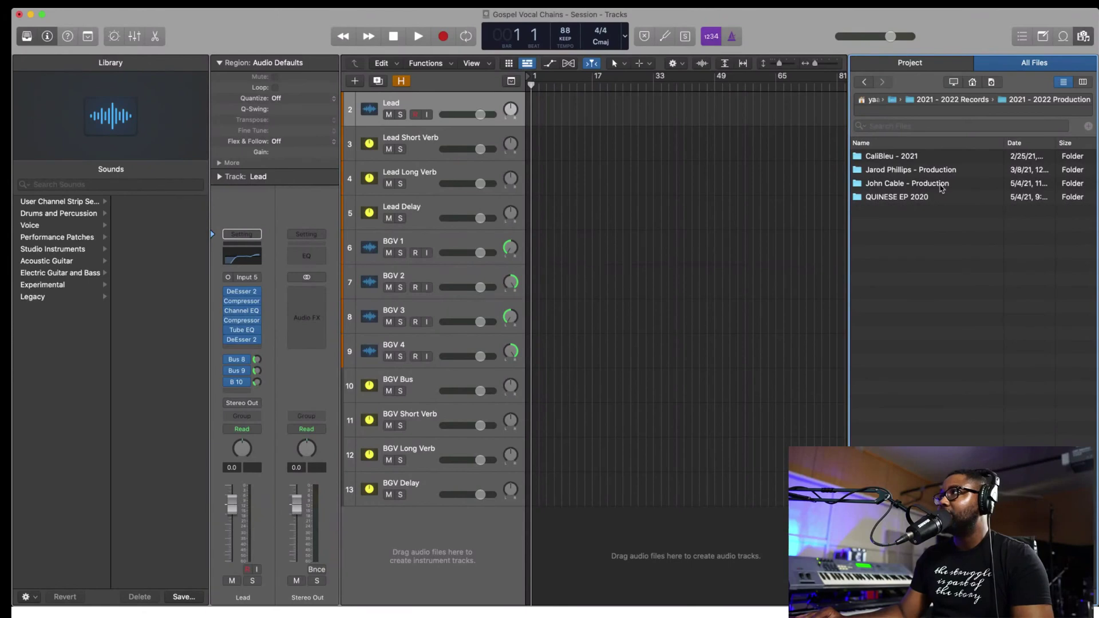
double_click(941, 185)
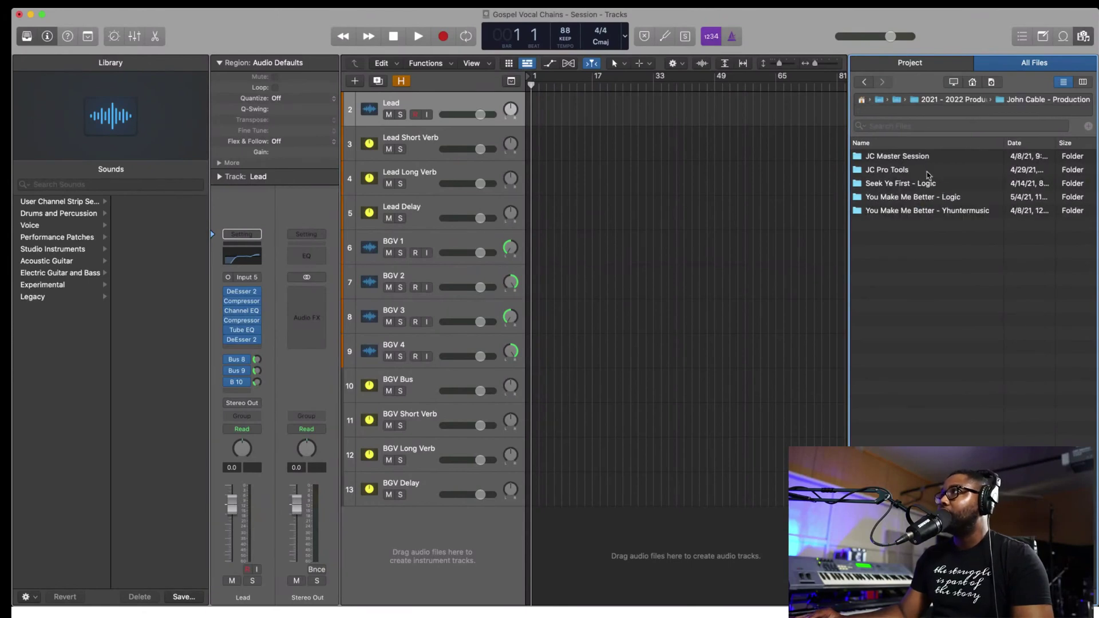
click(944, 196)
double_click(945, 197)
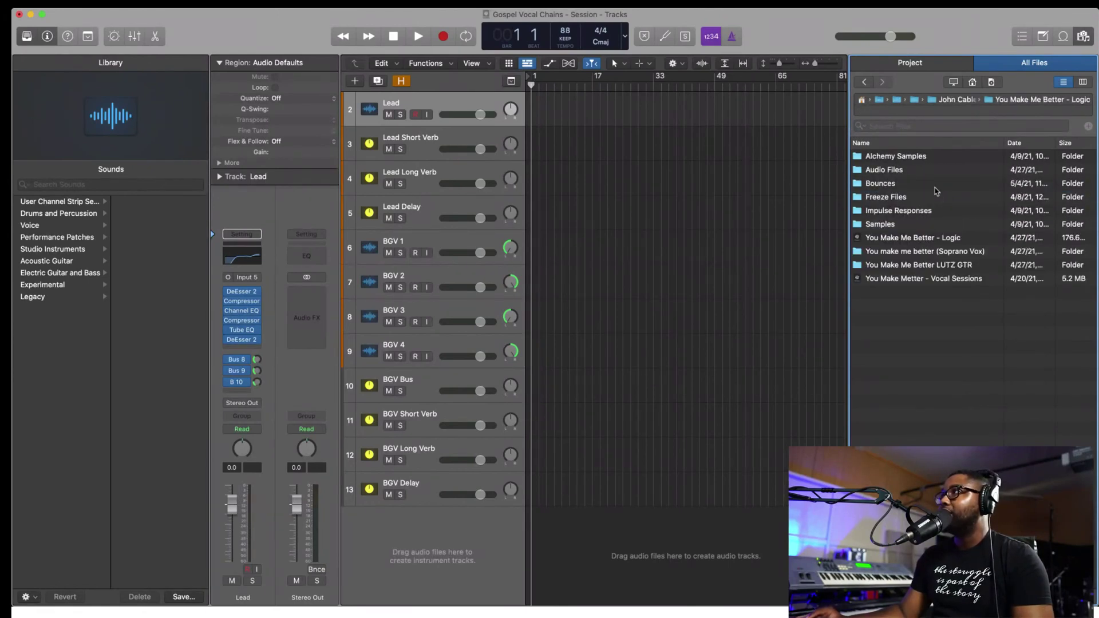
- Look inside the Bounces folder, then return to the You Make Me Better - Logic folder
double_click(909, 180)
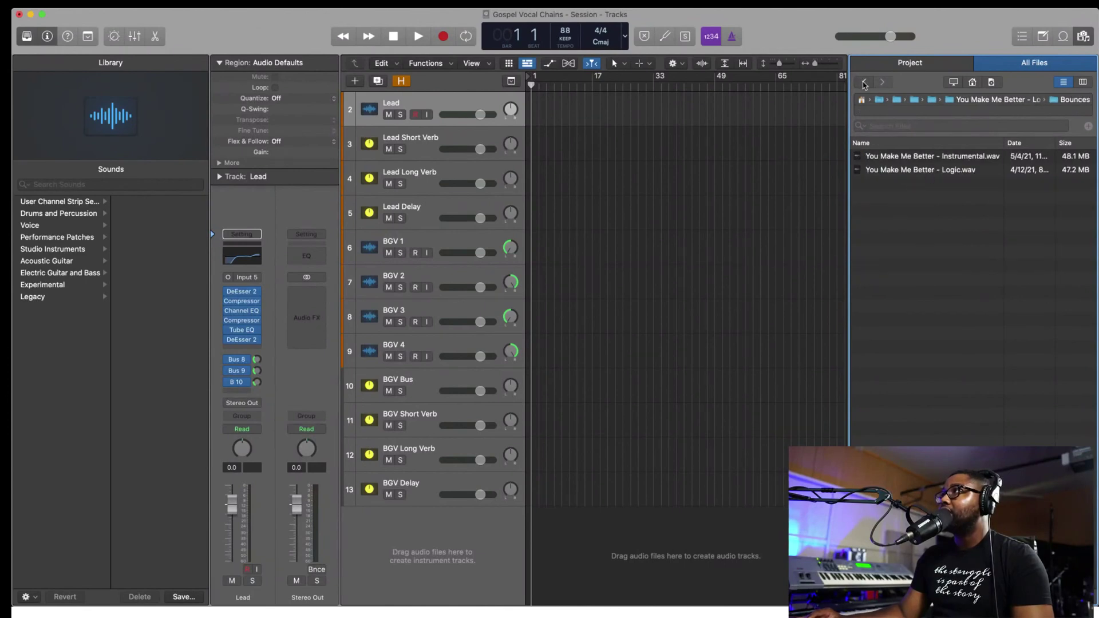
click(864, 83)
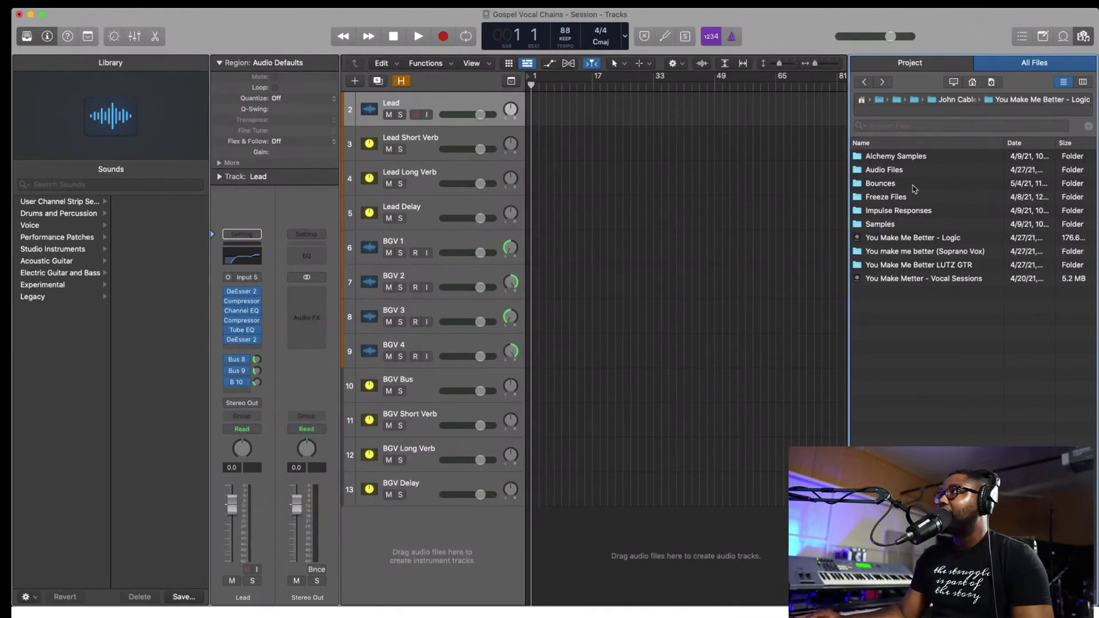
double_click(914, 189)
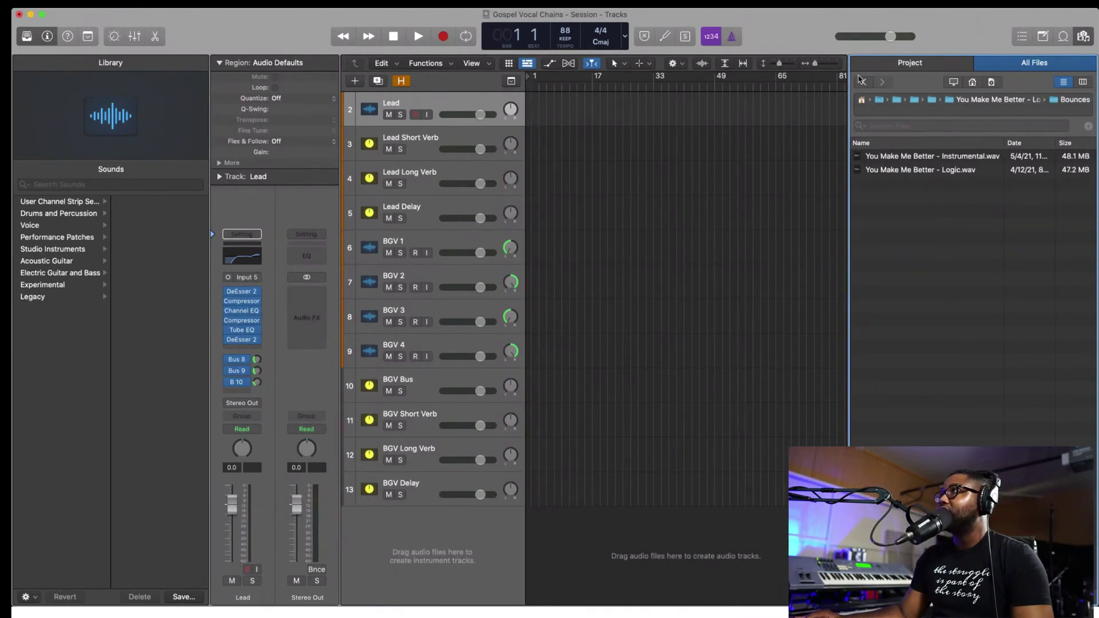
click(865, 82)
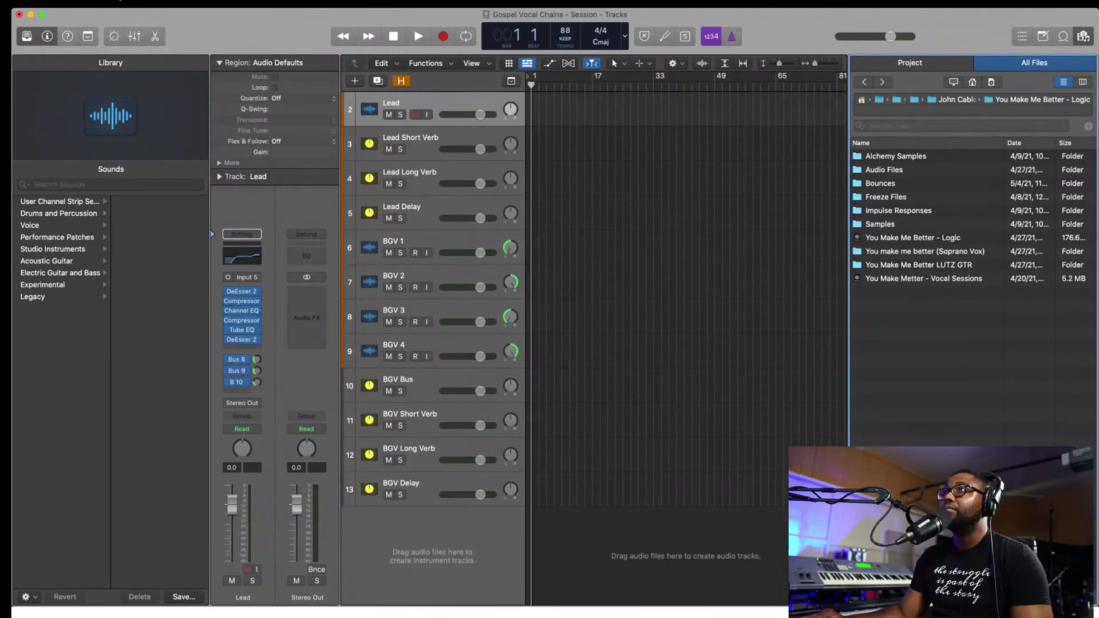
- Close the project without saving and reopen Gospel Vocal Chains - Session from Open Recent
click(18, 15)
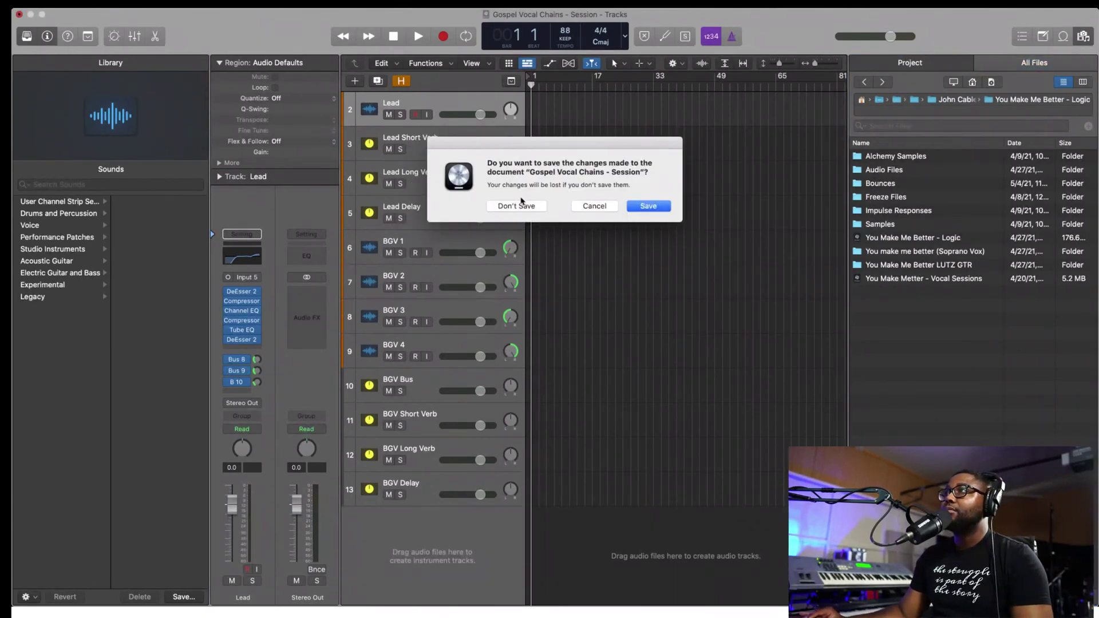
click(517, 206)
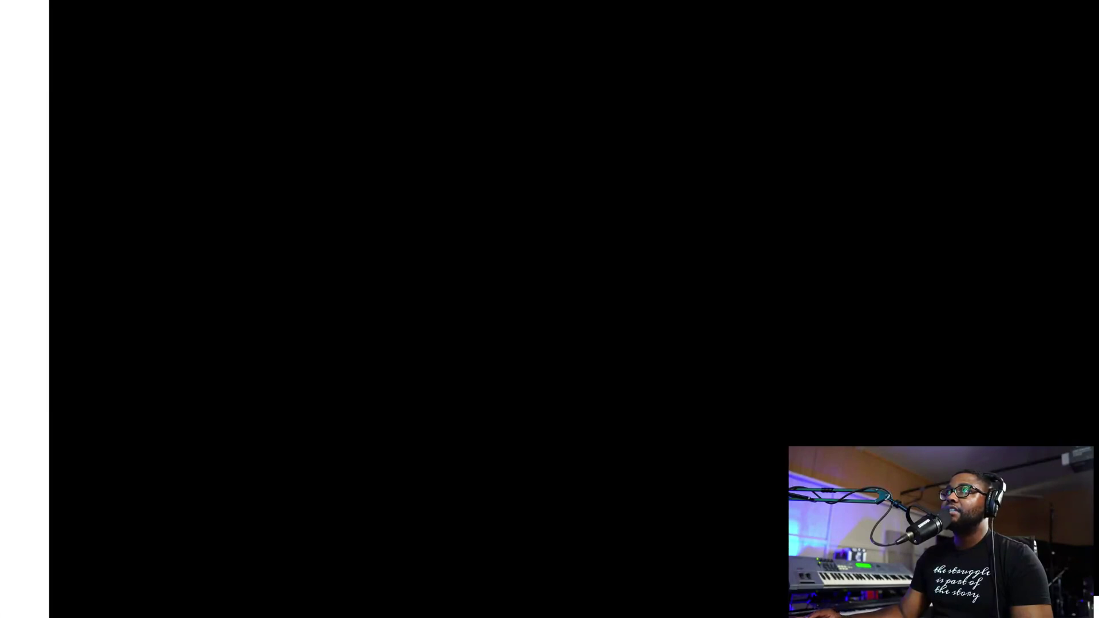
click(981, 29)
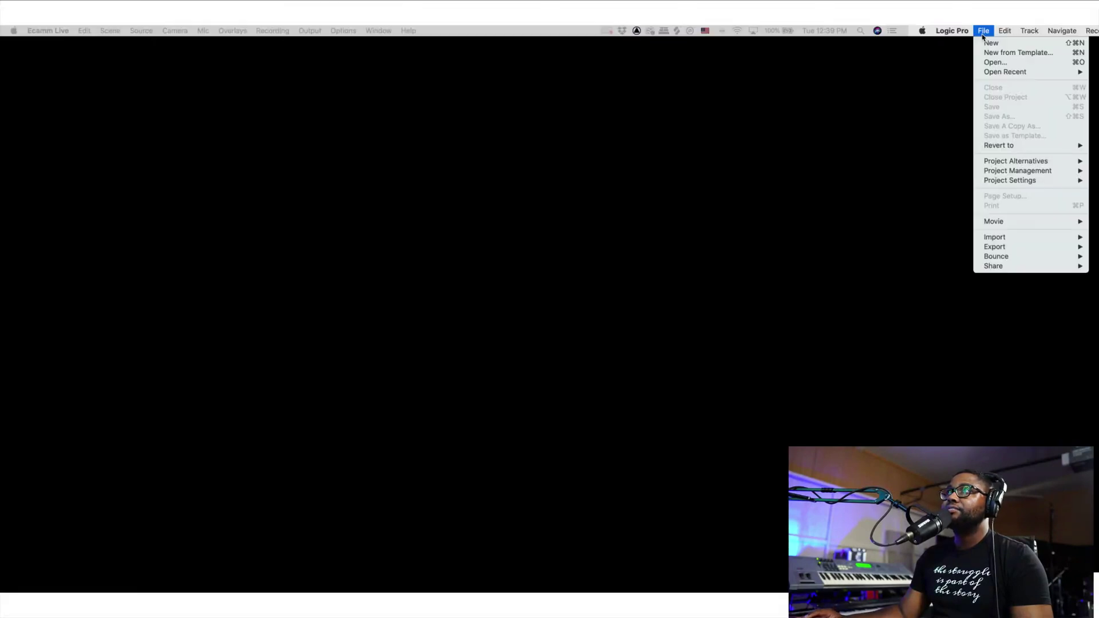
mouse_move(1004, 71)
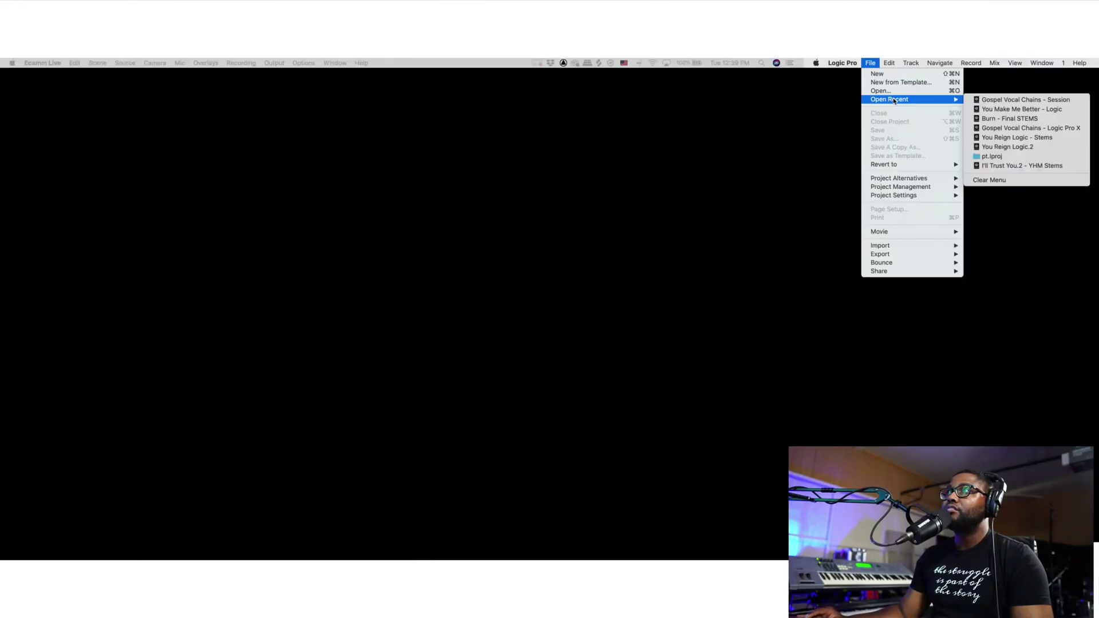
click(1025, 99)
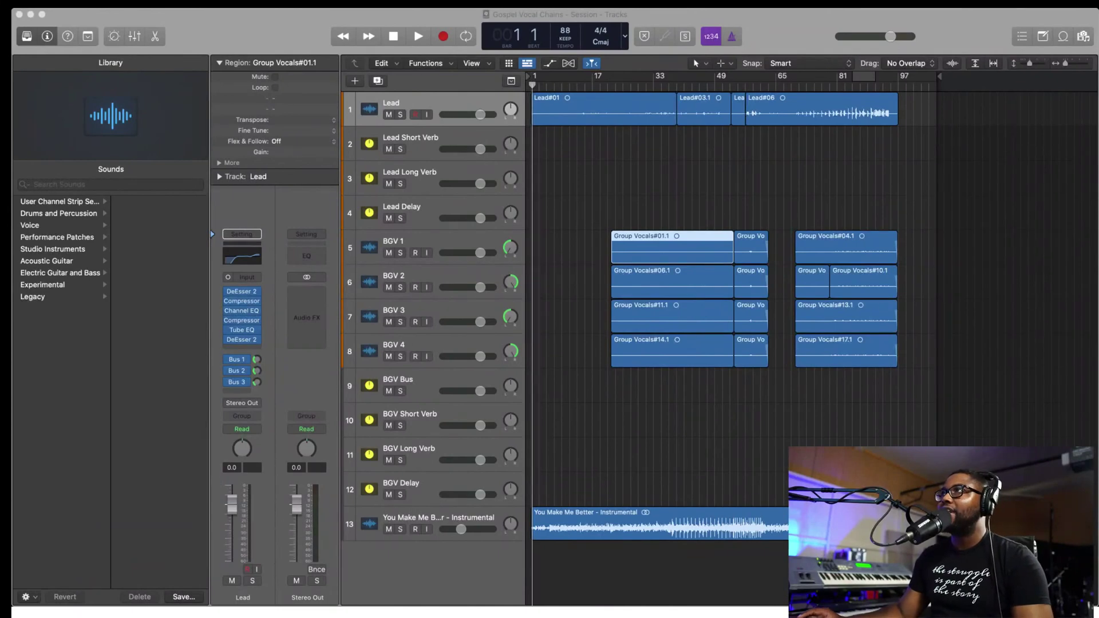
- Deselect the Group Vocals region and open the Mixer with X
click(661, 162)
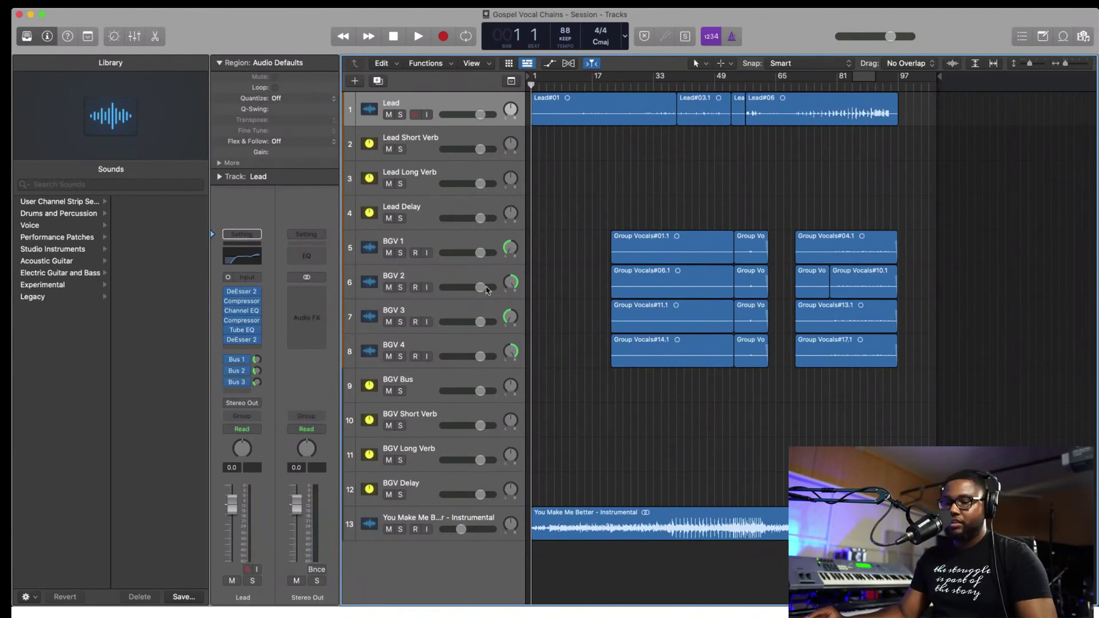
key(x)
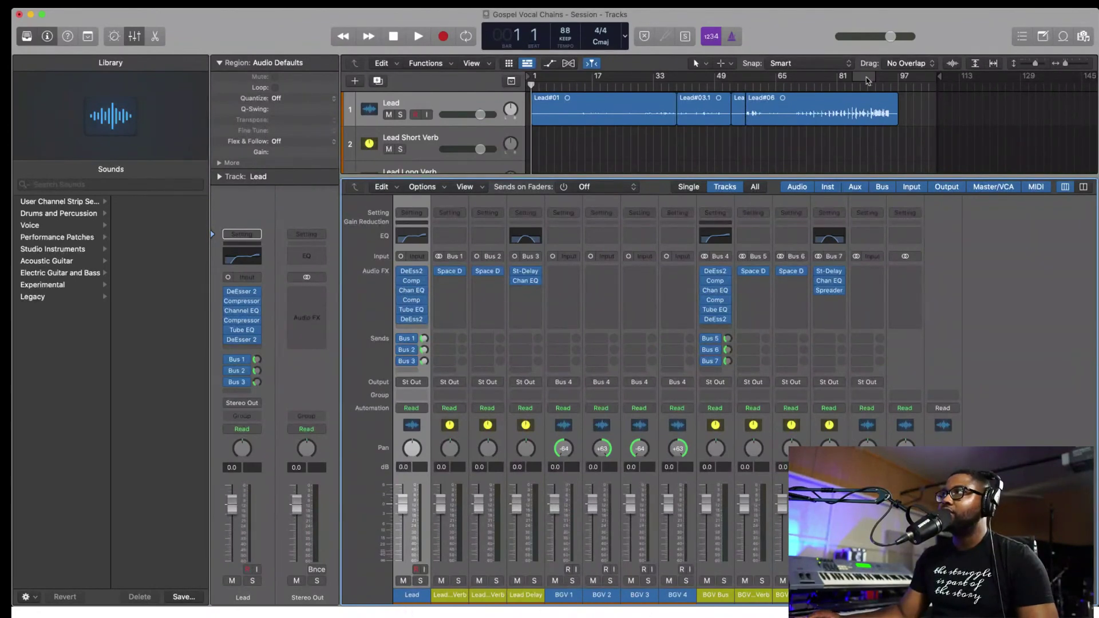
- Cycle bars 85–89 and play with BGV Bus and Lead plugins bypassed, then re-enabled
click(868, 81)
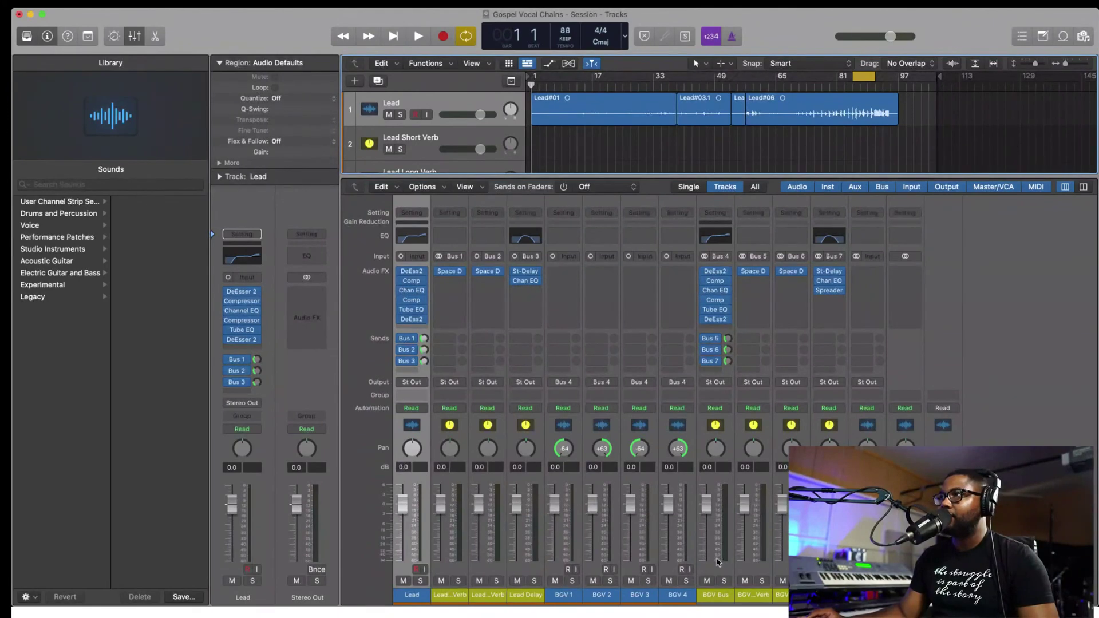
click(716, 595)
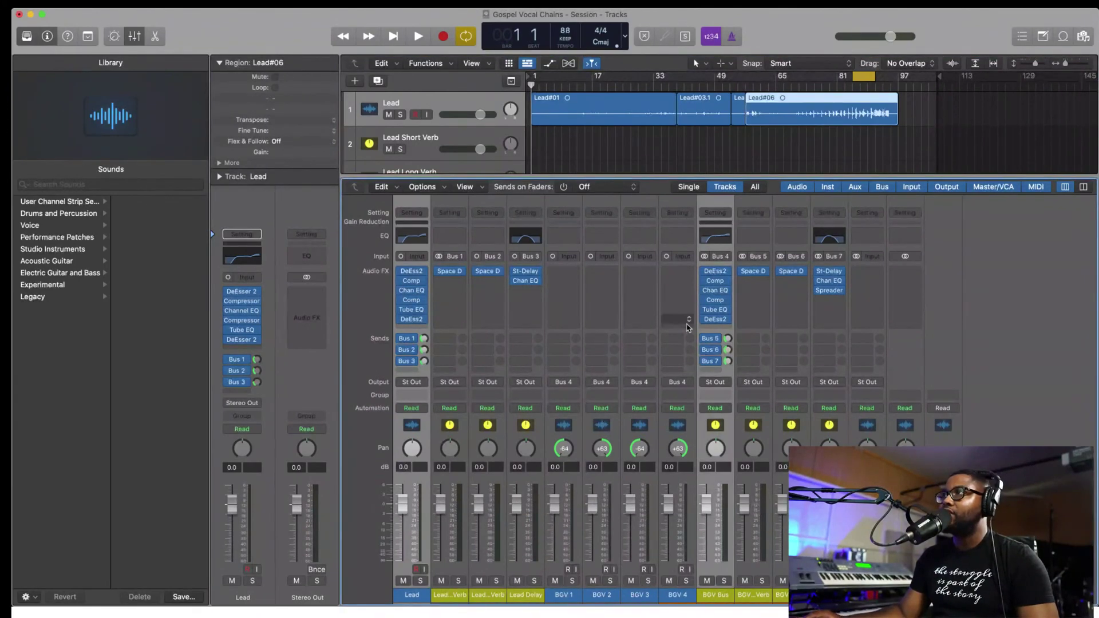
drag(701, 271, 701, 360)
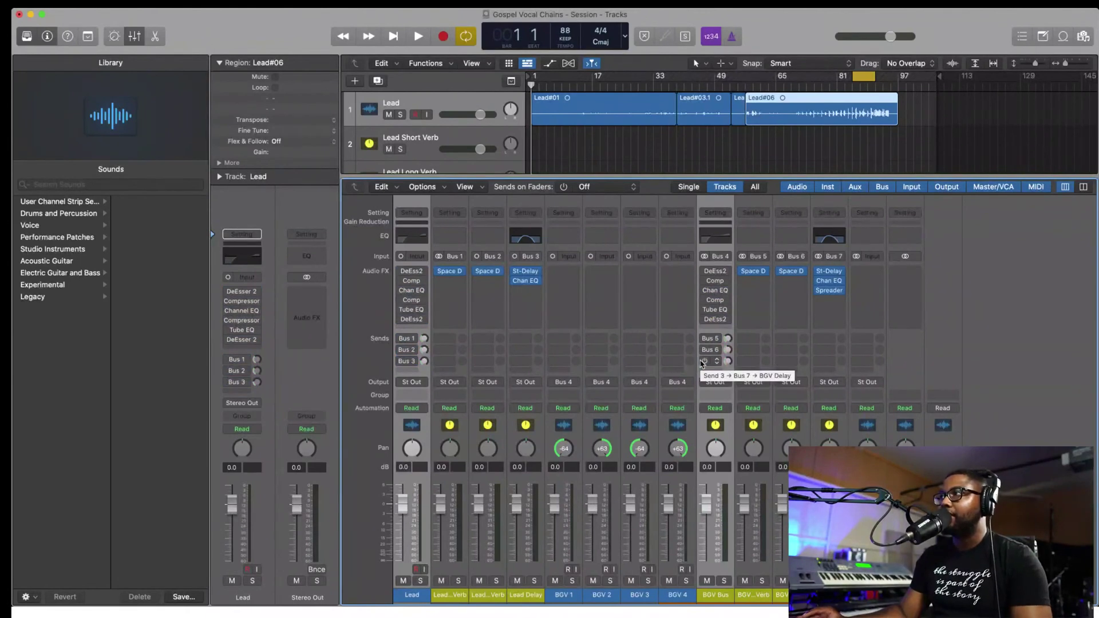
key(space)
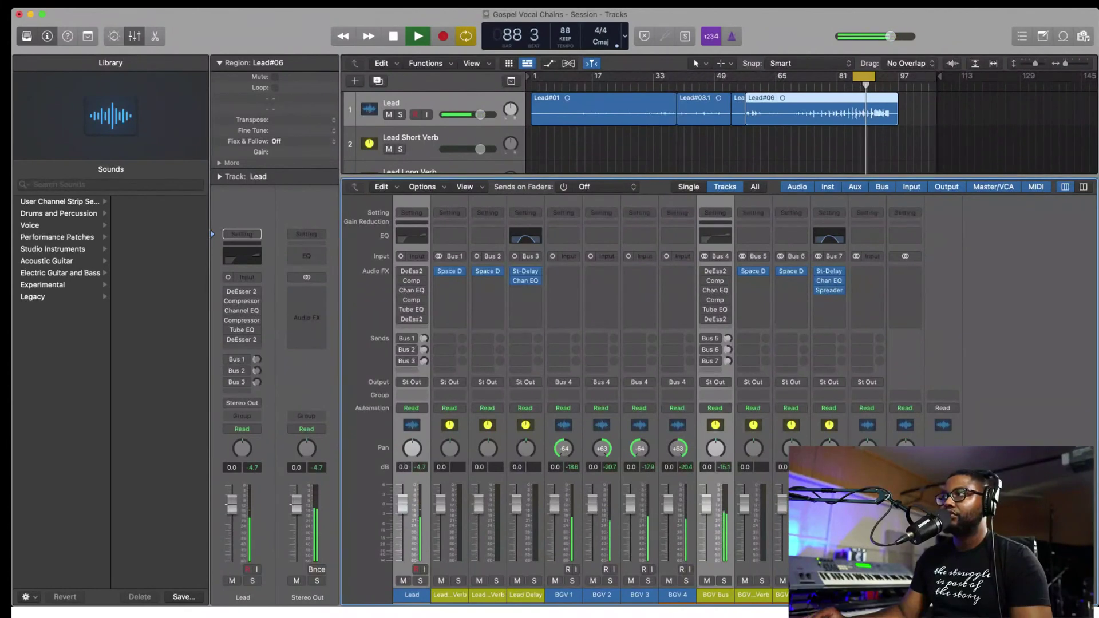
key(space)
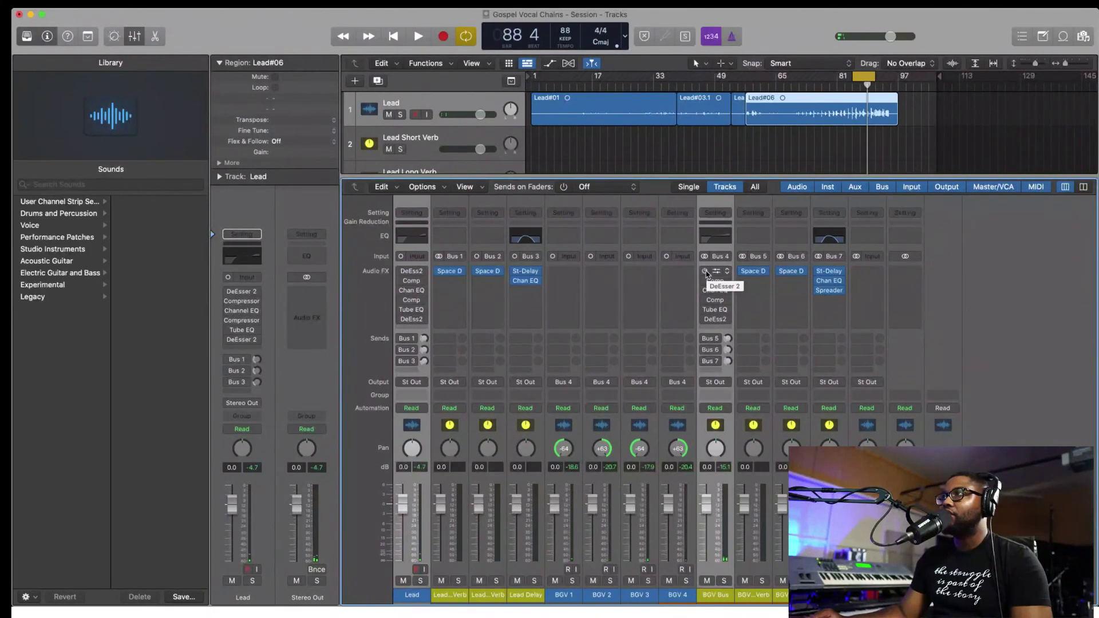
drag(706, 274, 705, 366)
key(space)
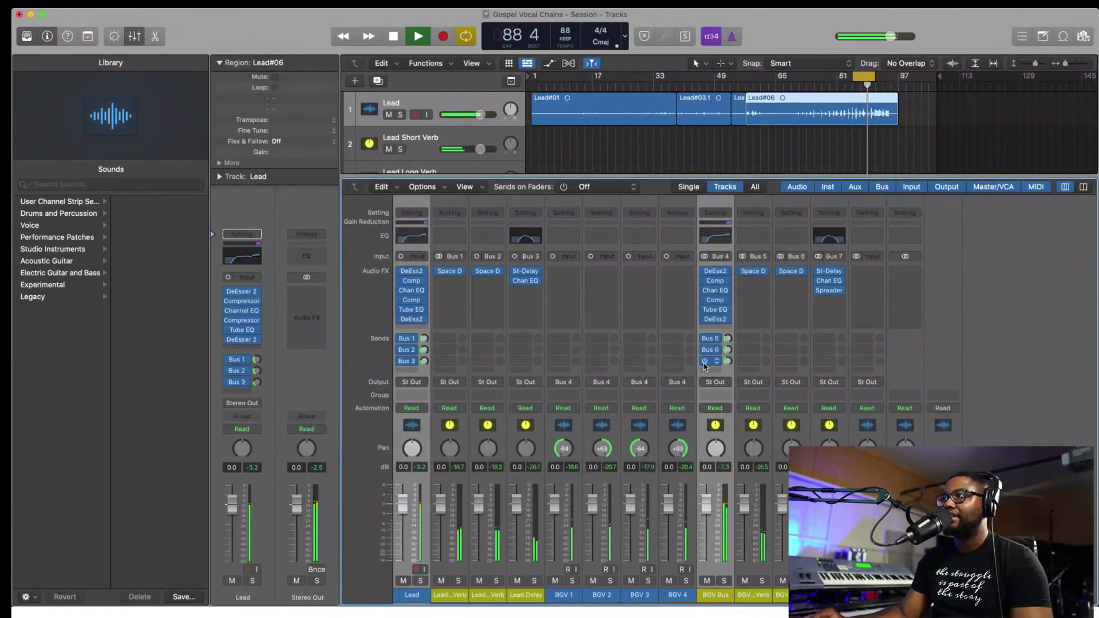
- Add a BGV Bus send to Bus 7, audition the loop, and reset the fader to unity
key(space)
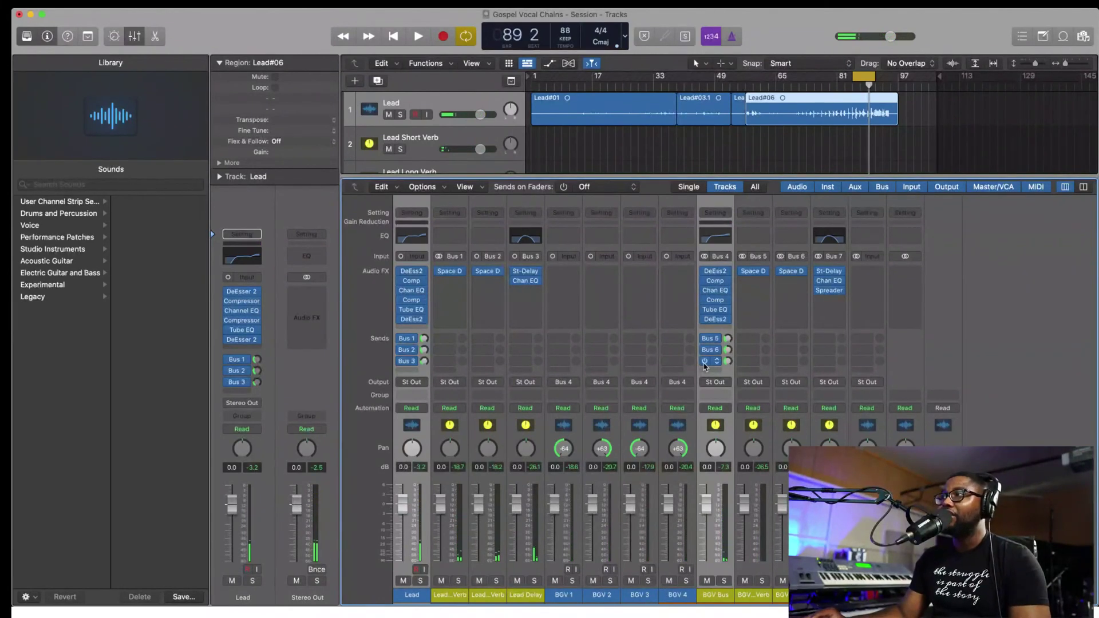
click(704, 361)
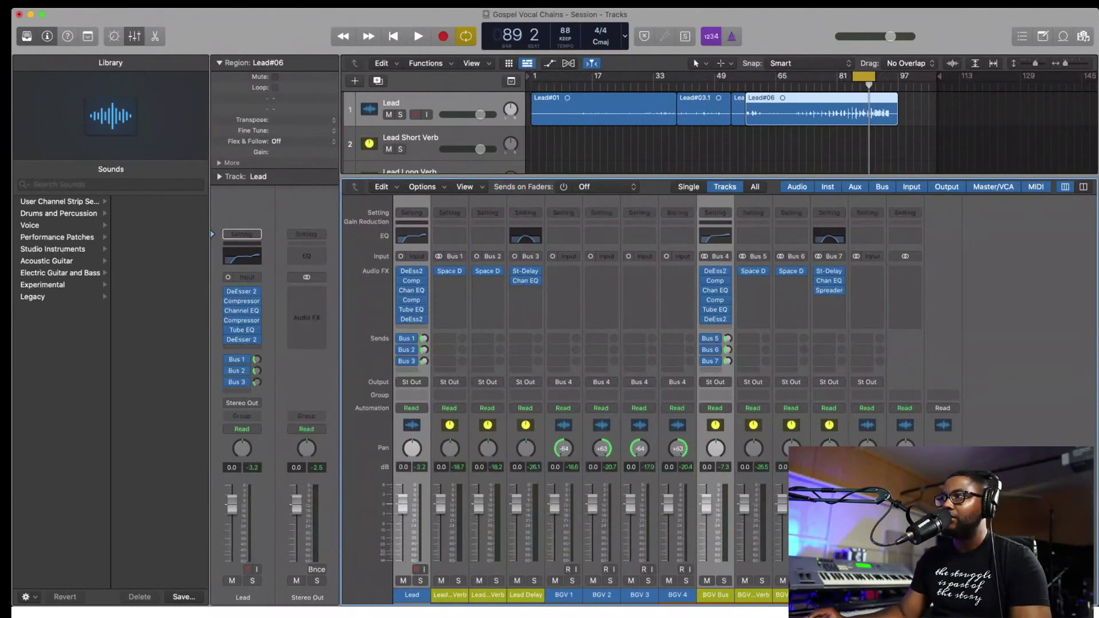
key(space)
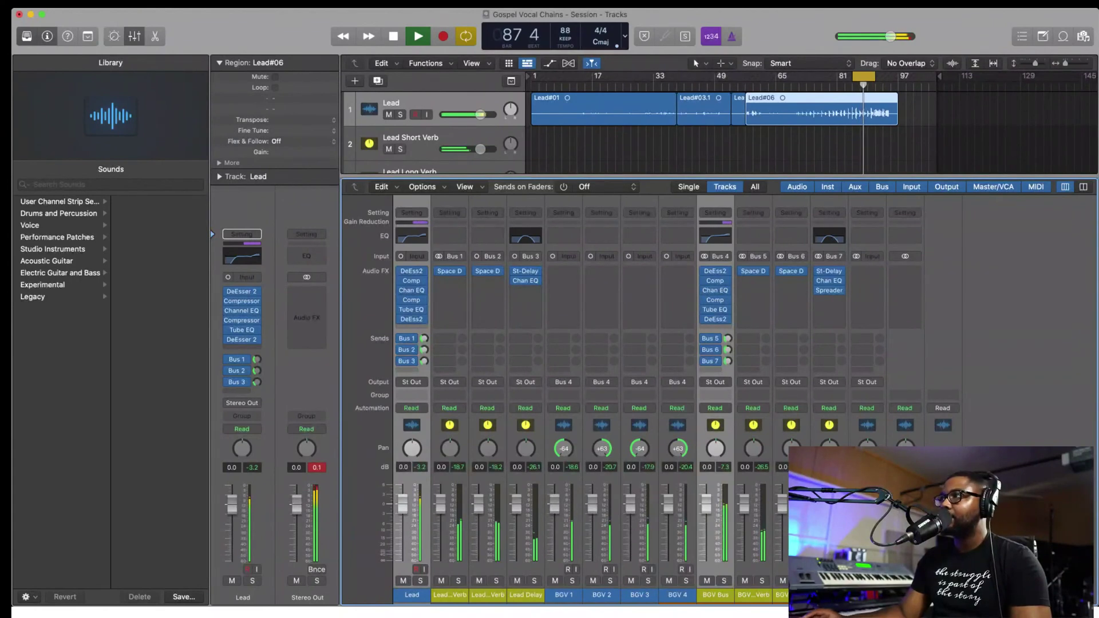
drag(706, 507, 709, 500)
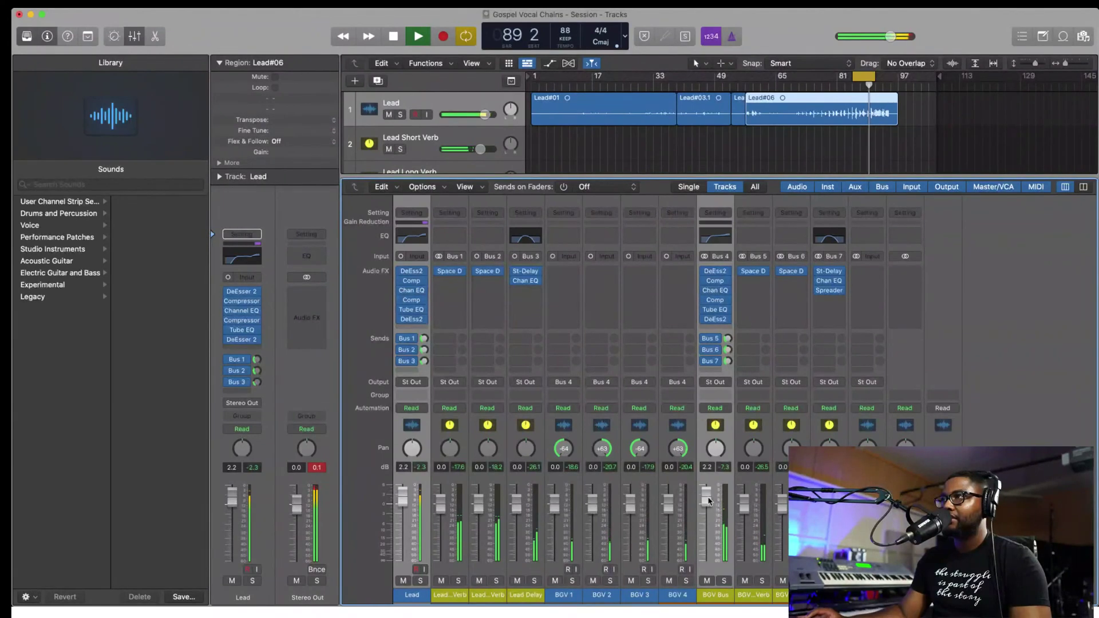
key(space)
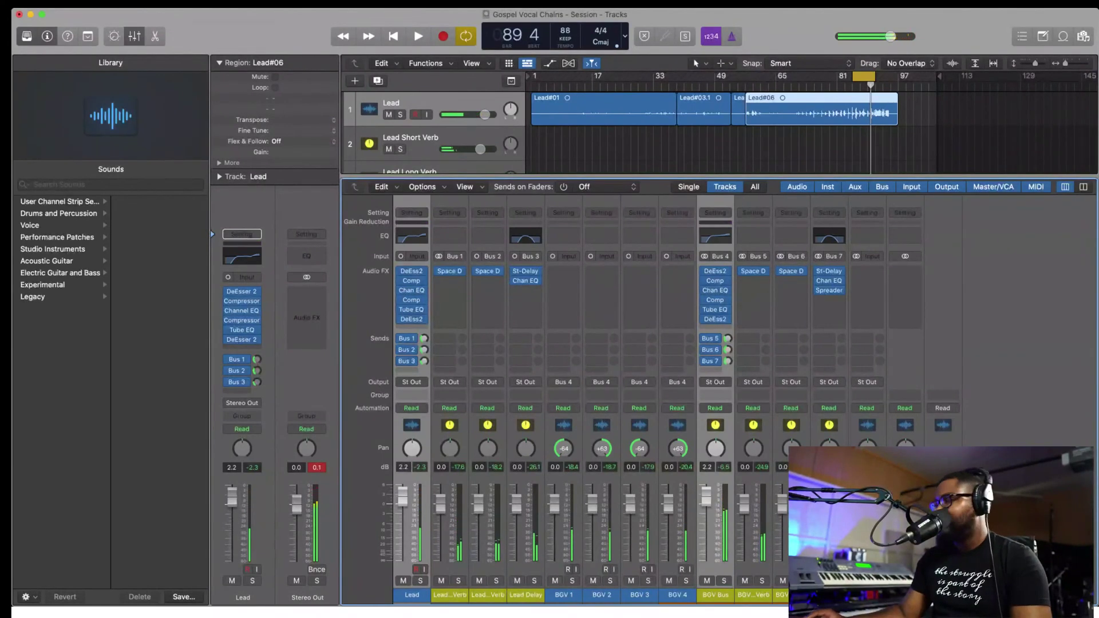
alt+click(708, 499)
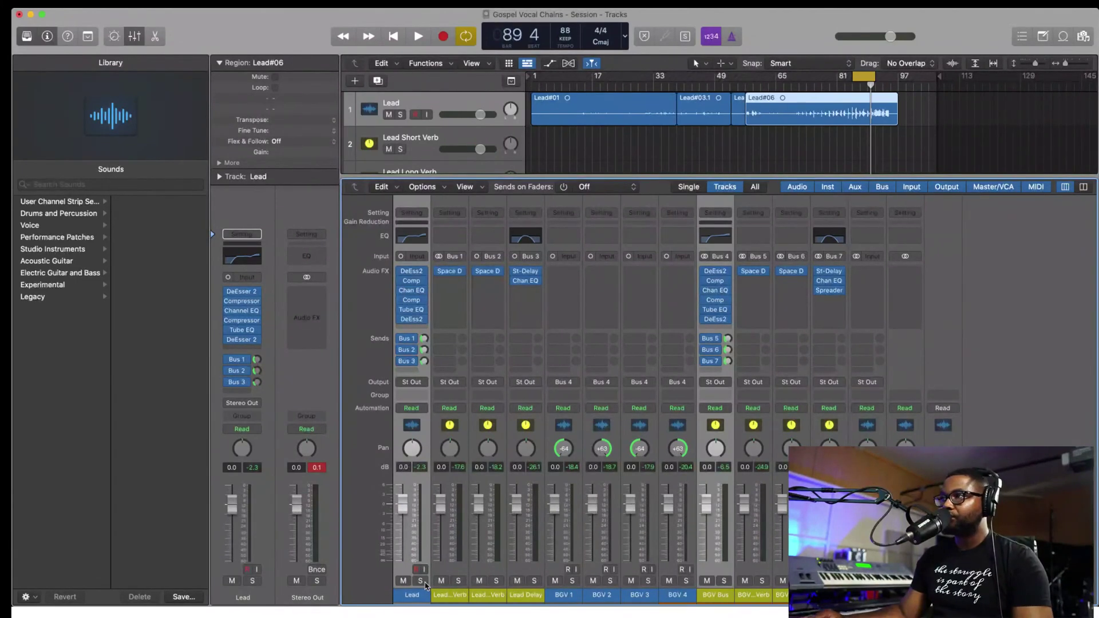
- Solo the Lead and bypass its three reverb and delay sends, checking the Short Verb return
click(420, 580)
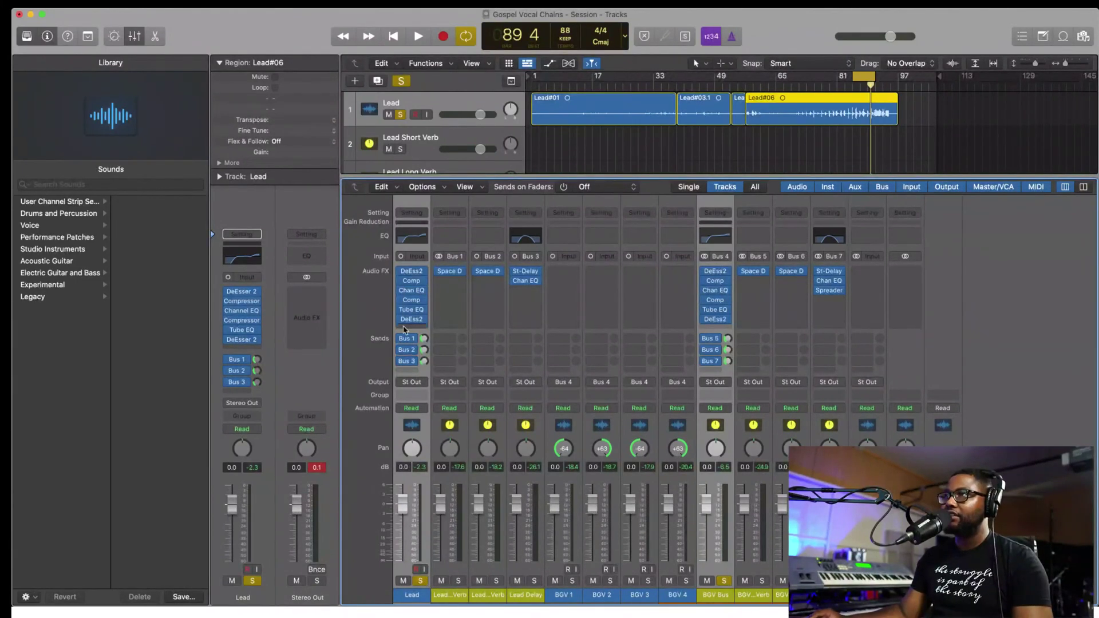
mouse_move(398, 273)
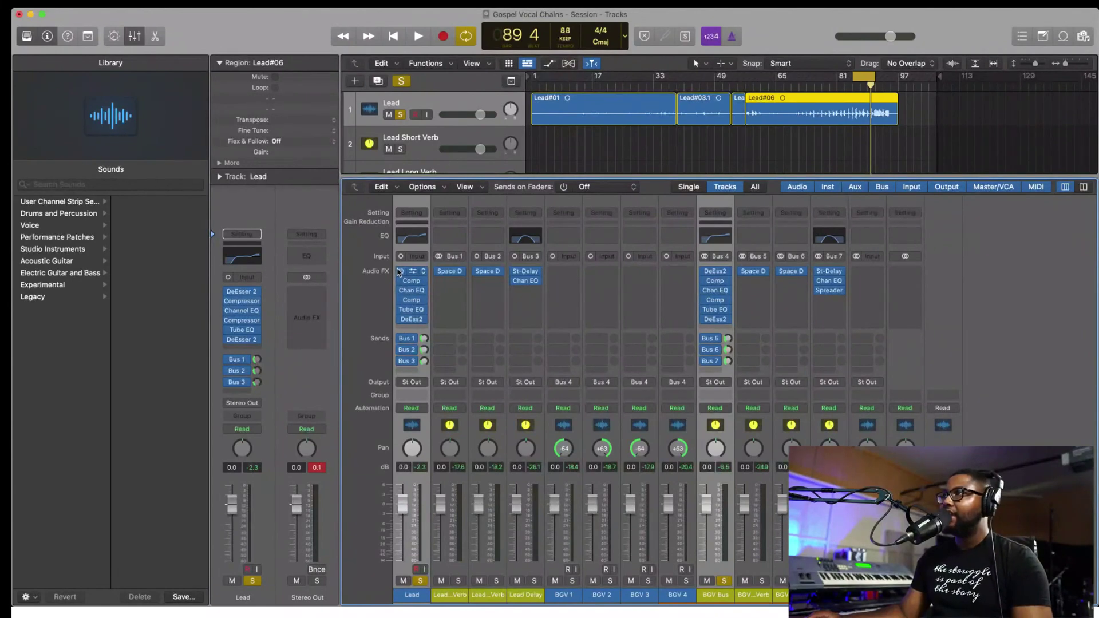
drag(405, 338, 405, 361)
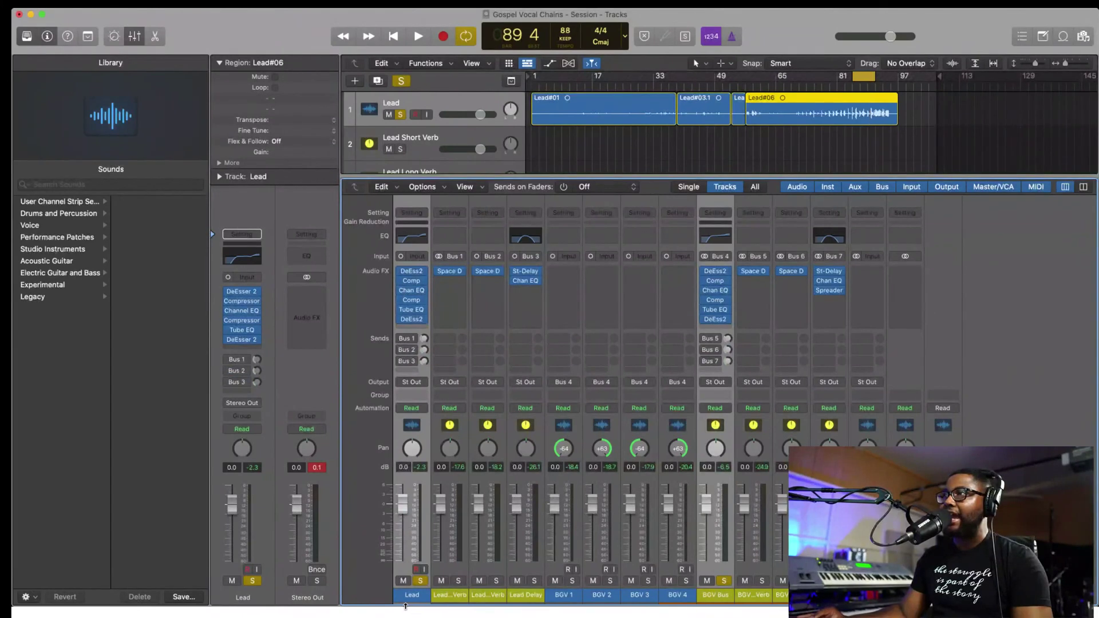
click(442, 595)
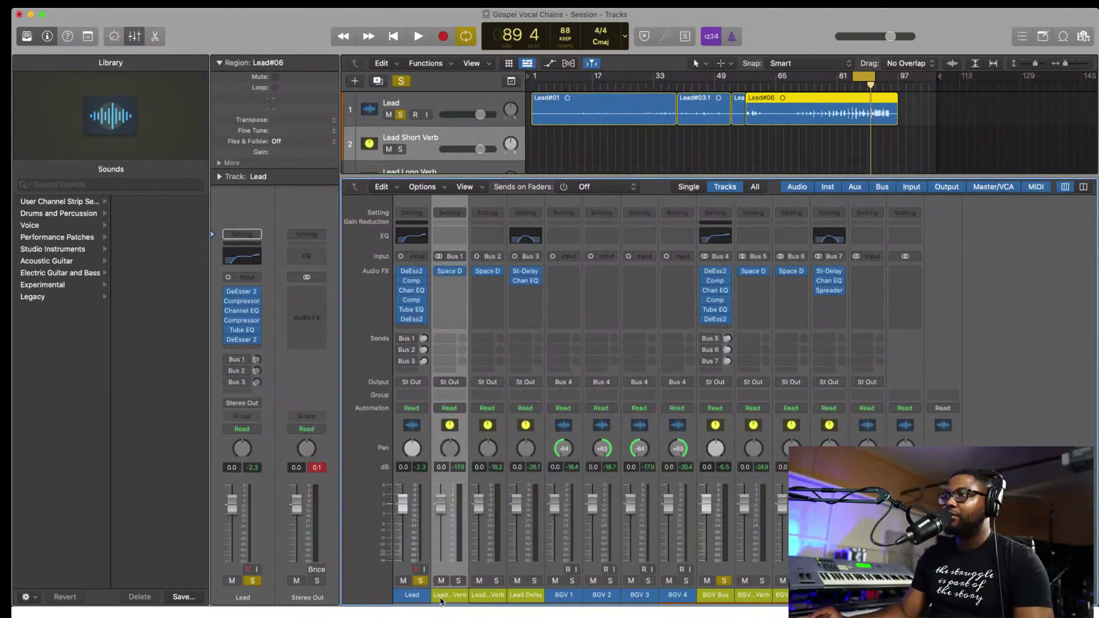
click(414, 597)
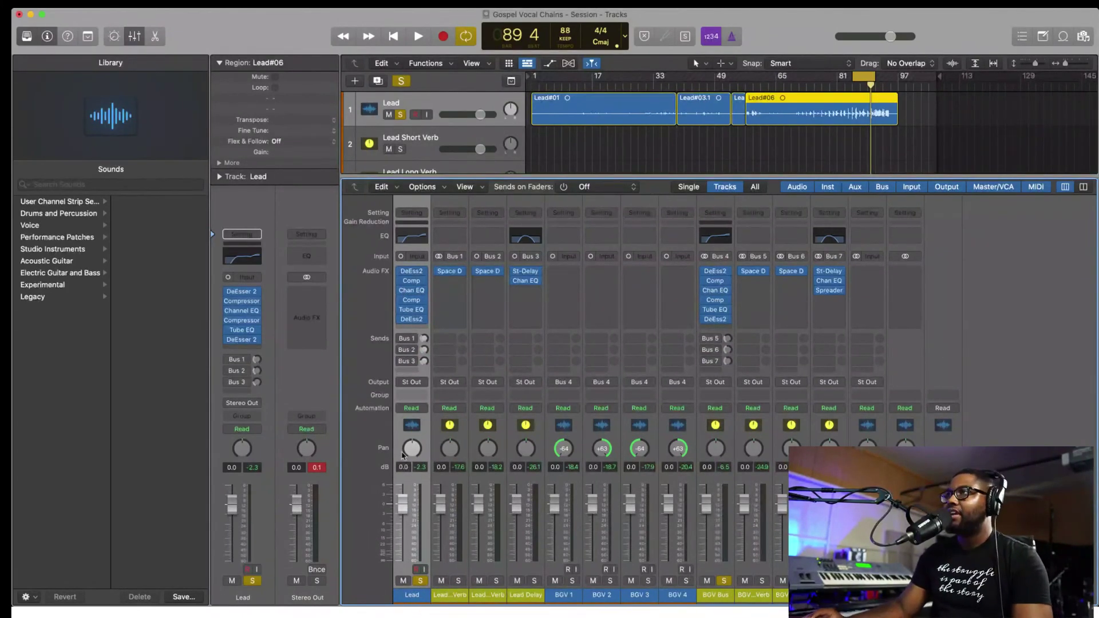
- Bypass all six Lead plugins and play the loop dry, unsoloing the BGV Bus
mouse_move(405, 272)
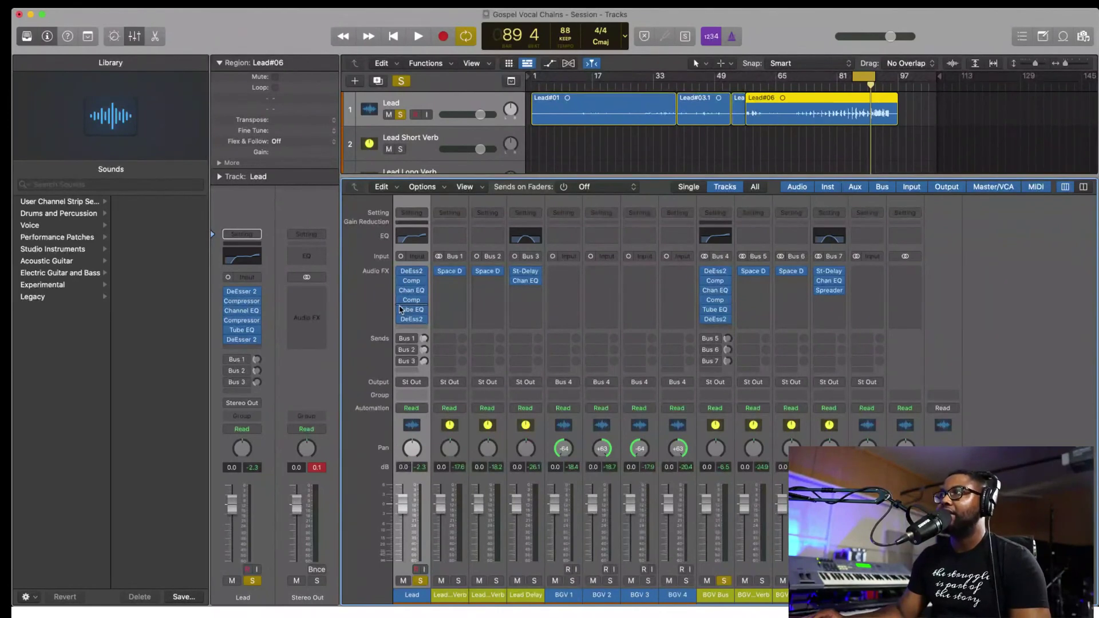
drag(400, 271, 401, 321)
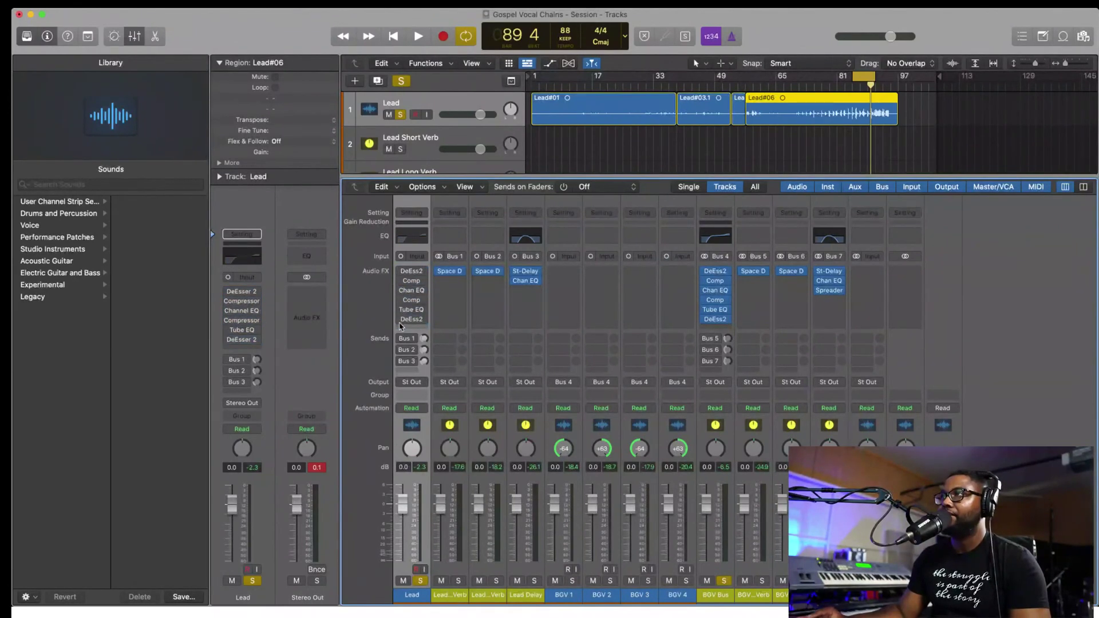
key(space)
key(space)
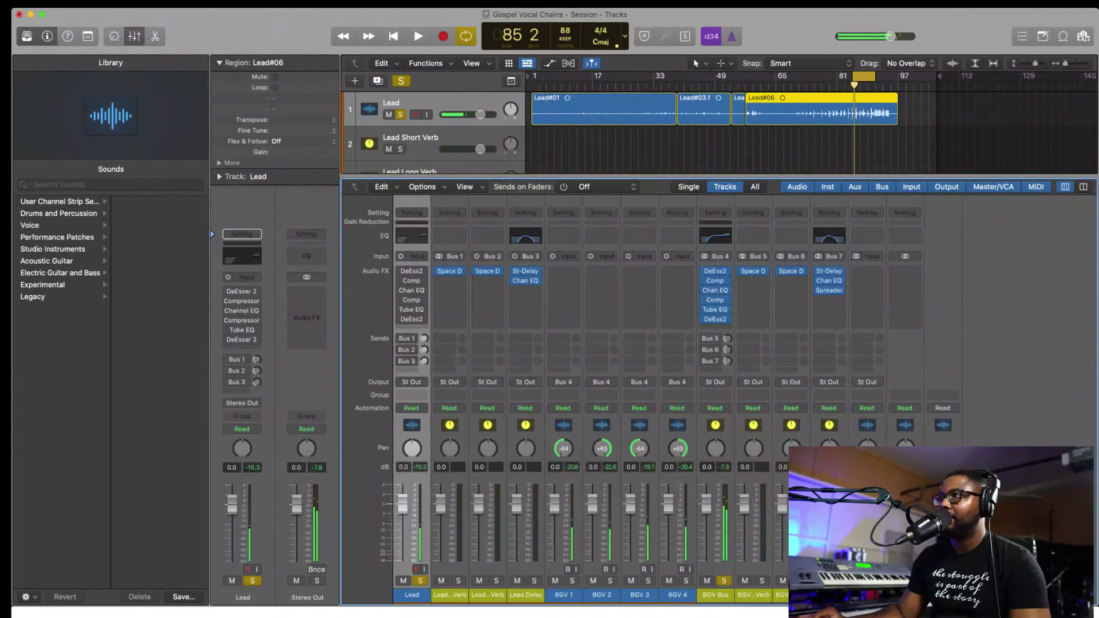
click(724, 580)
key(space)
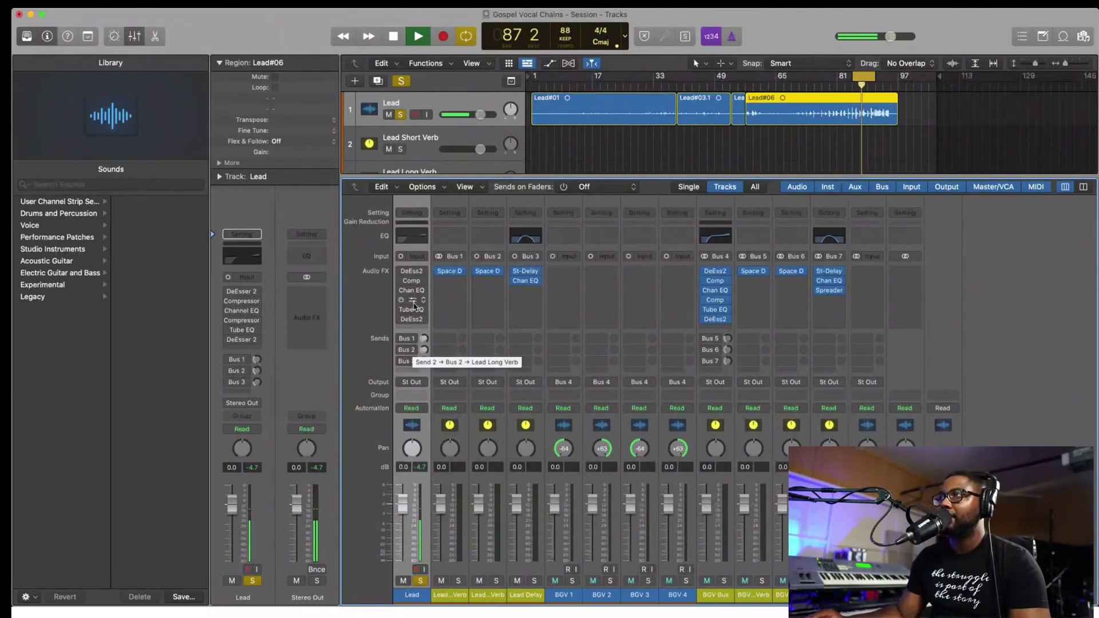
key(space)
- A/B the Lead plugin chain during playback, ending with every plugin re-enabled
mouse_move(400, 273)
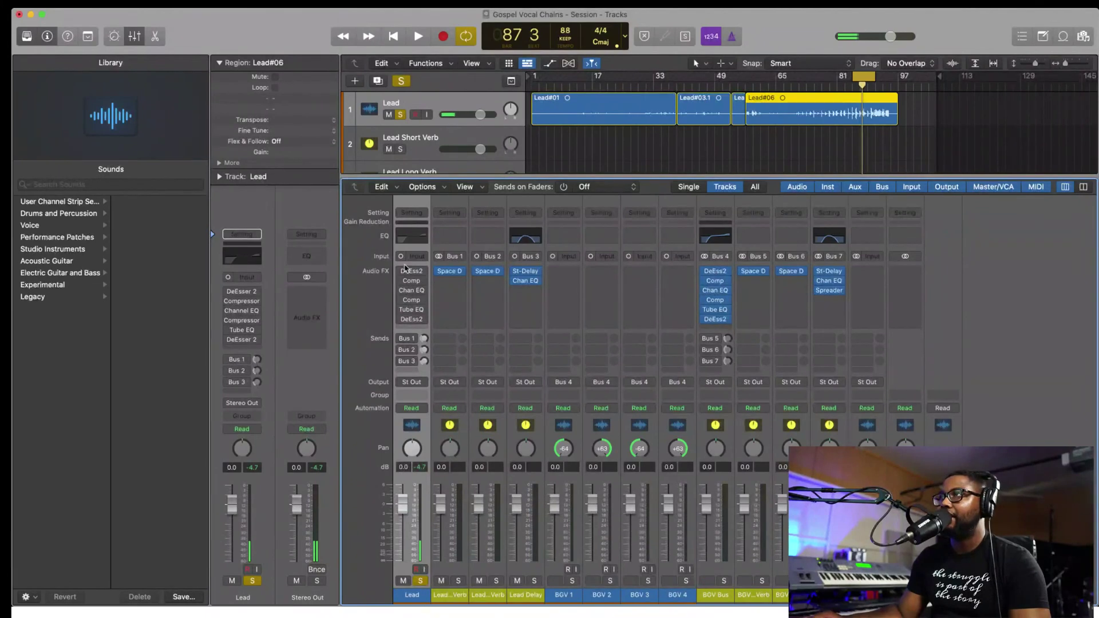
drag(400, 271, 401, 322)
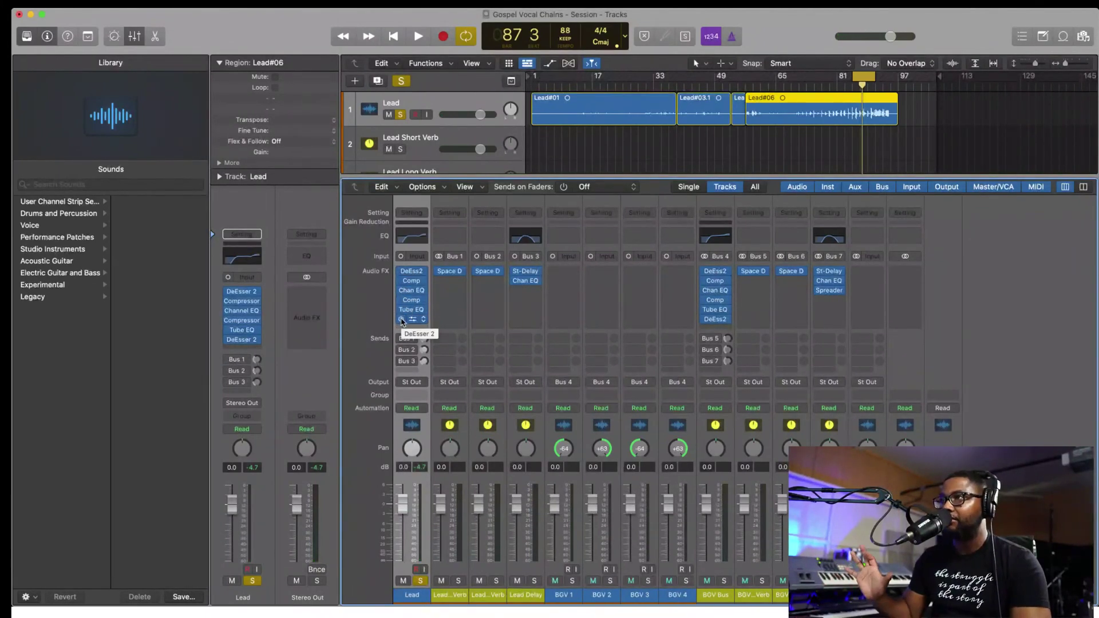
key(space)
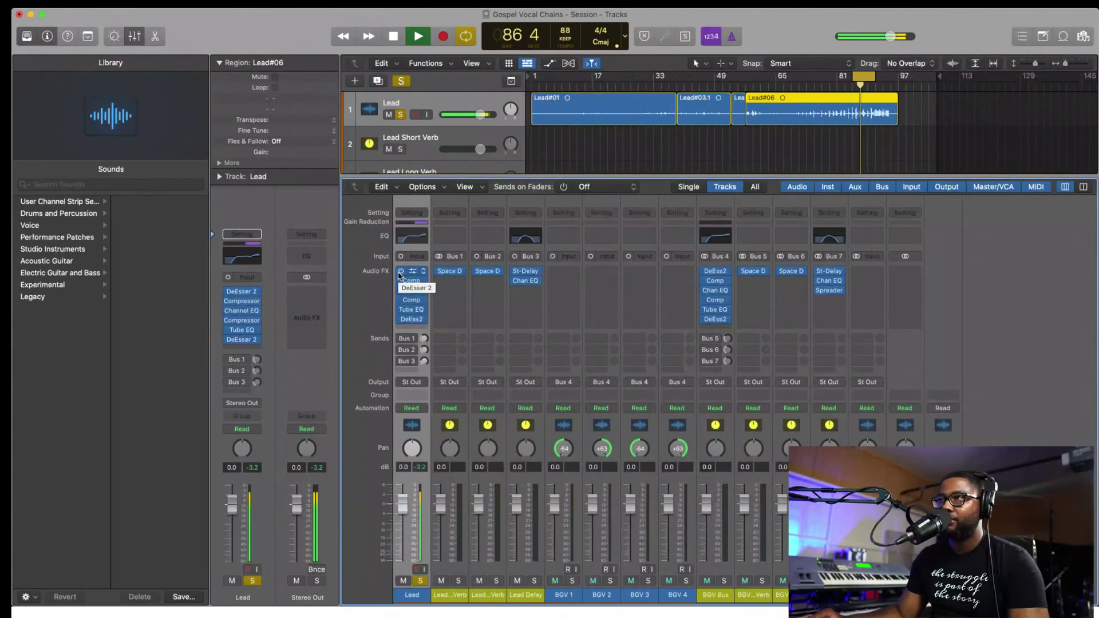
key(space)
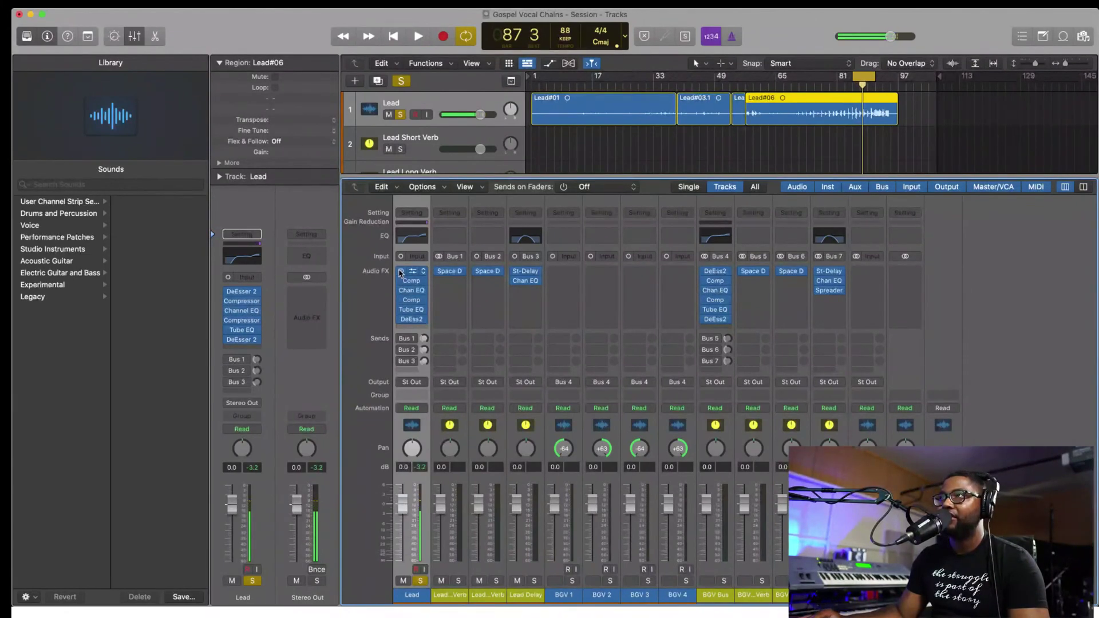
drag(400, 272, 400, 318)
key(space)
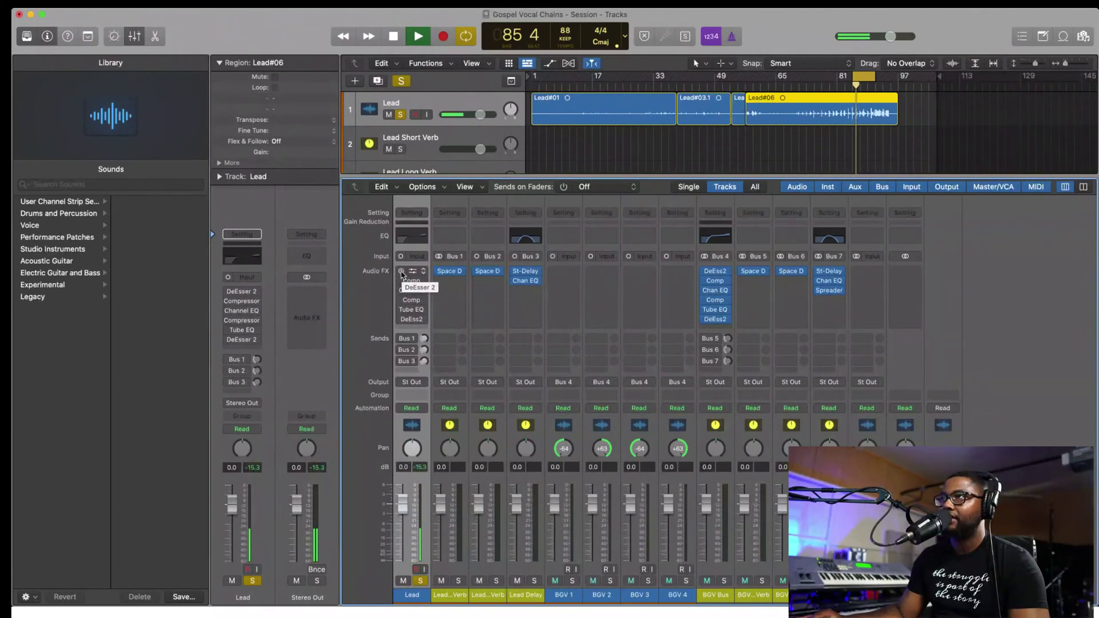
drag(401, 272, 402, 321)
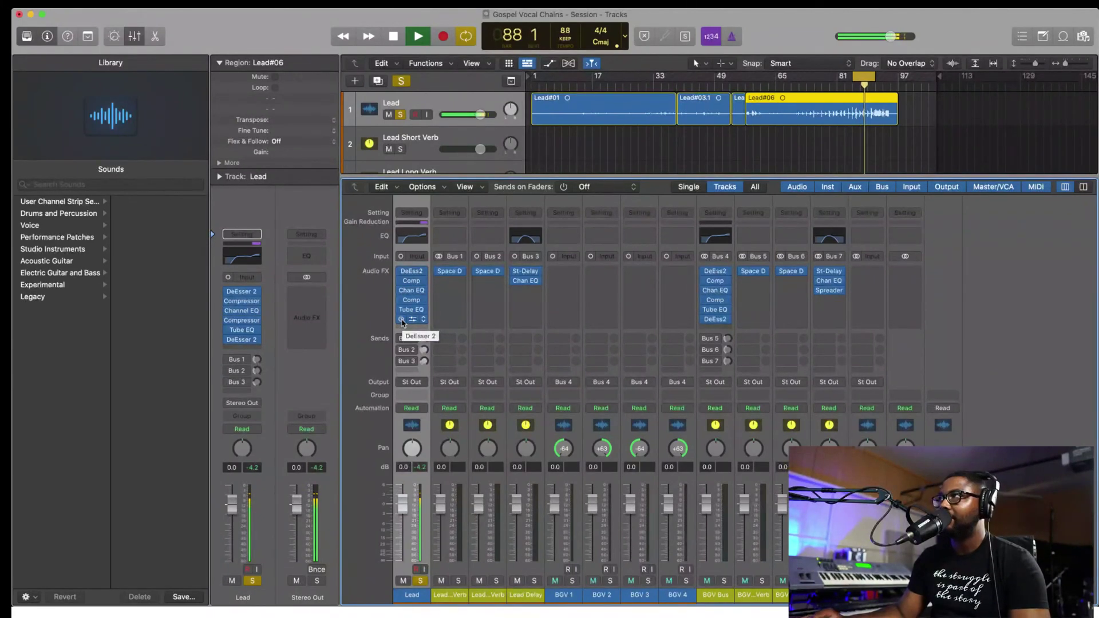
key(space)
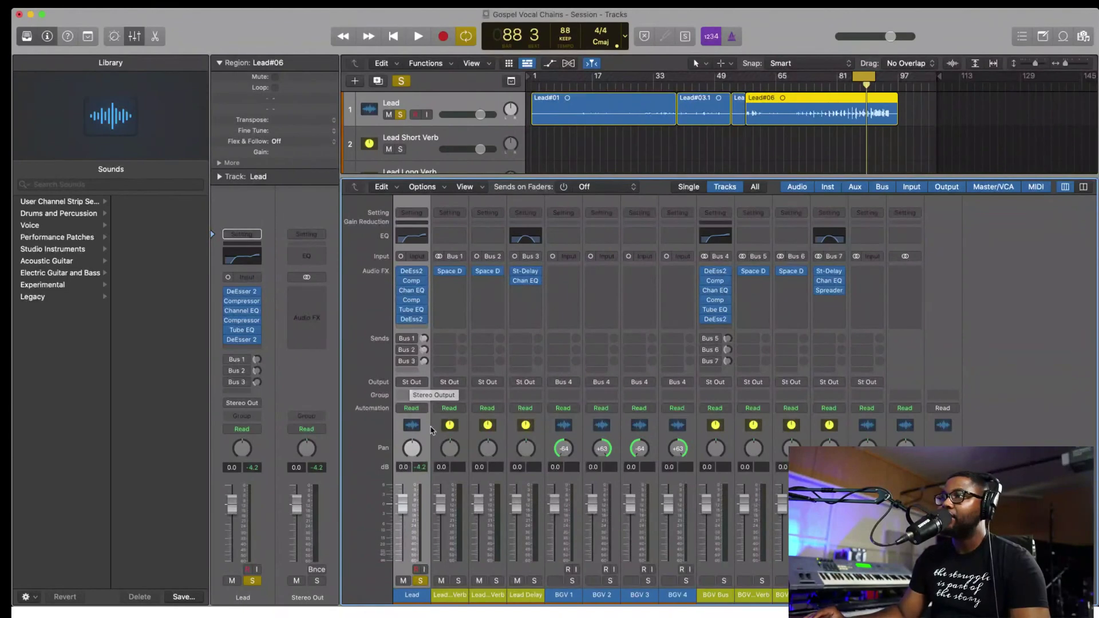
- Re-enable the Lead's Bus 1 send to Lead Short Verb and play back to hear the short reverb
click(401, 340)
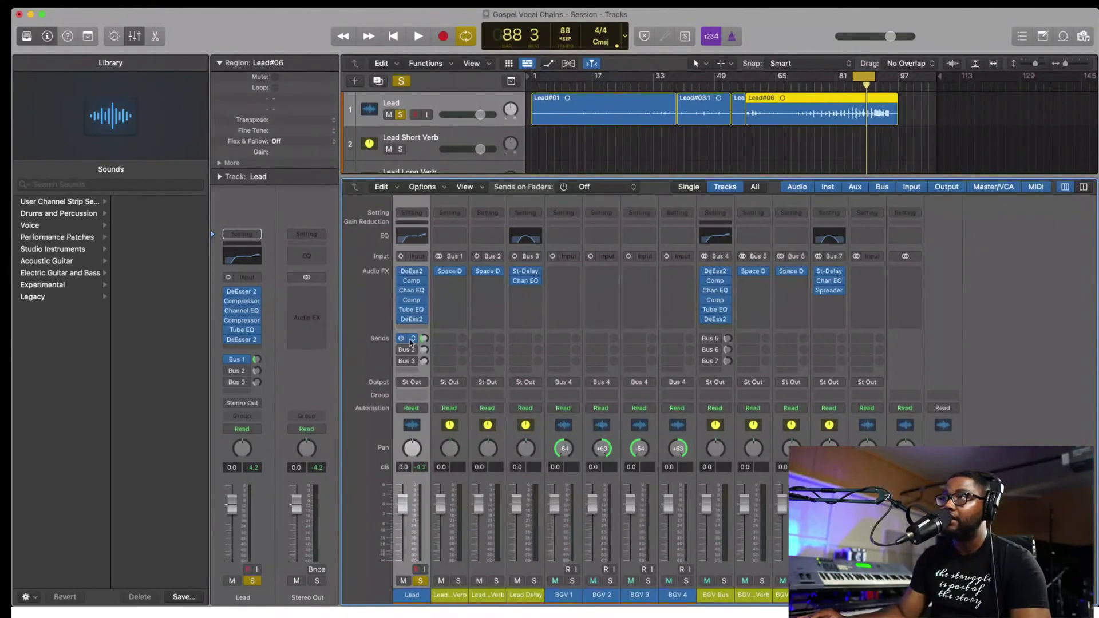
click(413, 340)
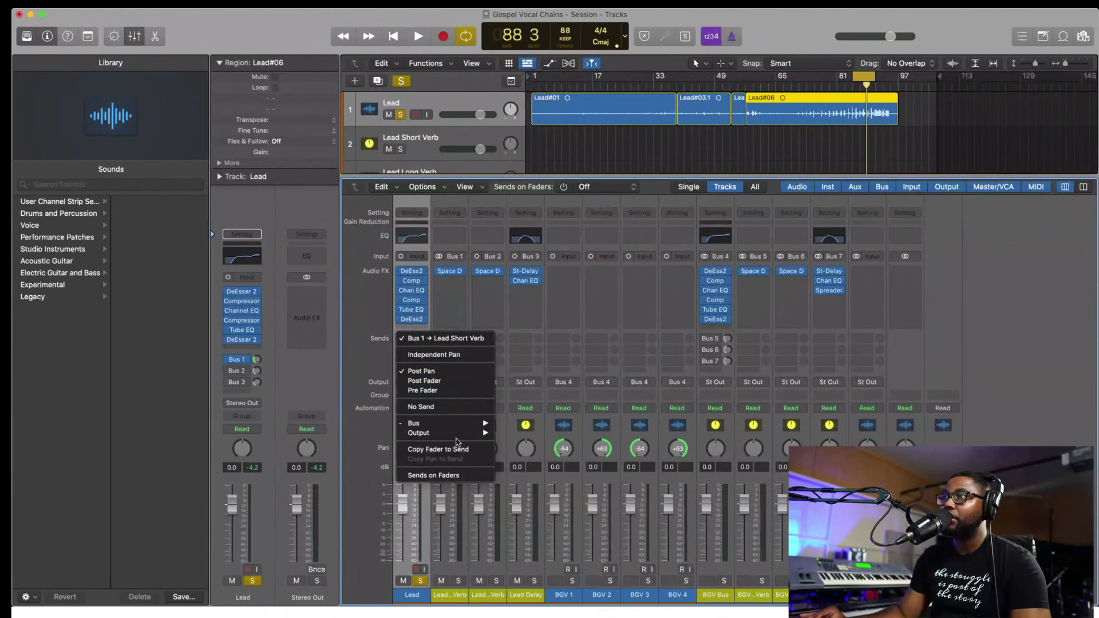
mouse_move(430, 422)
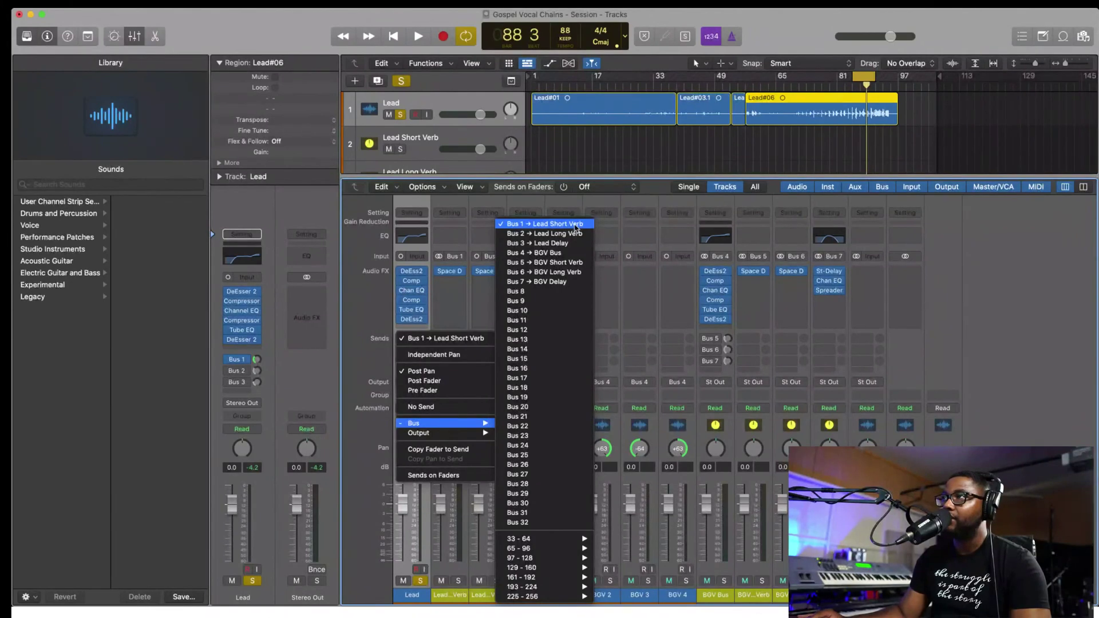
click(574, 226)
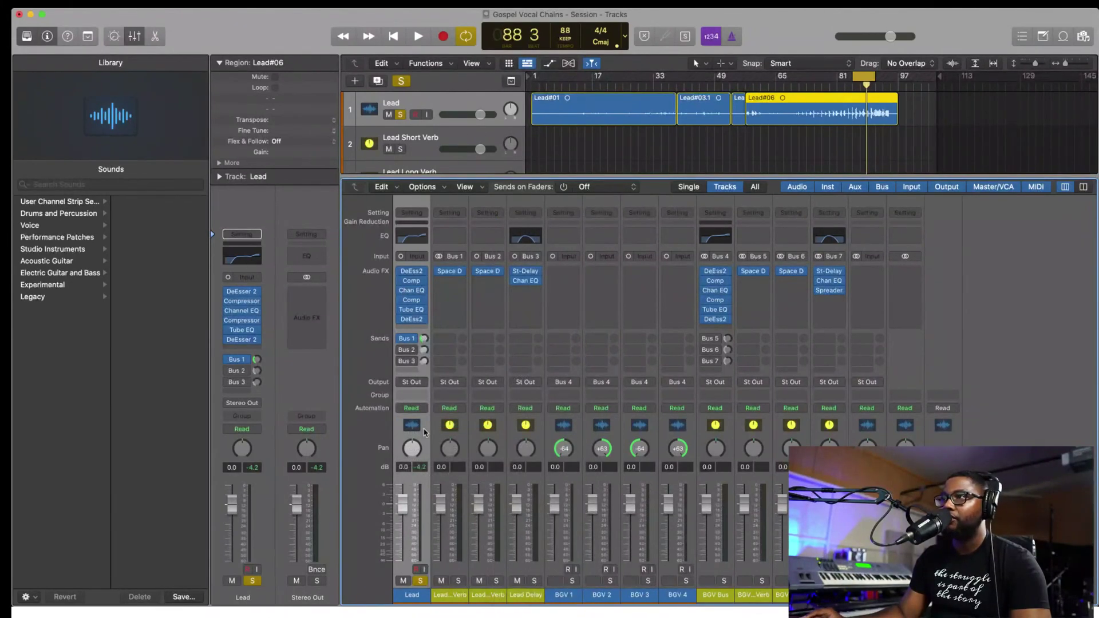
key(space)
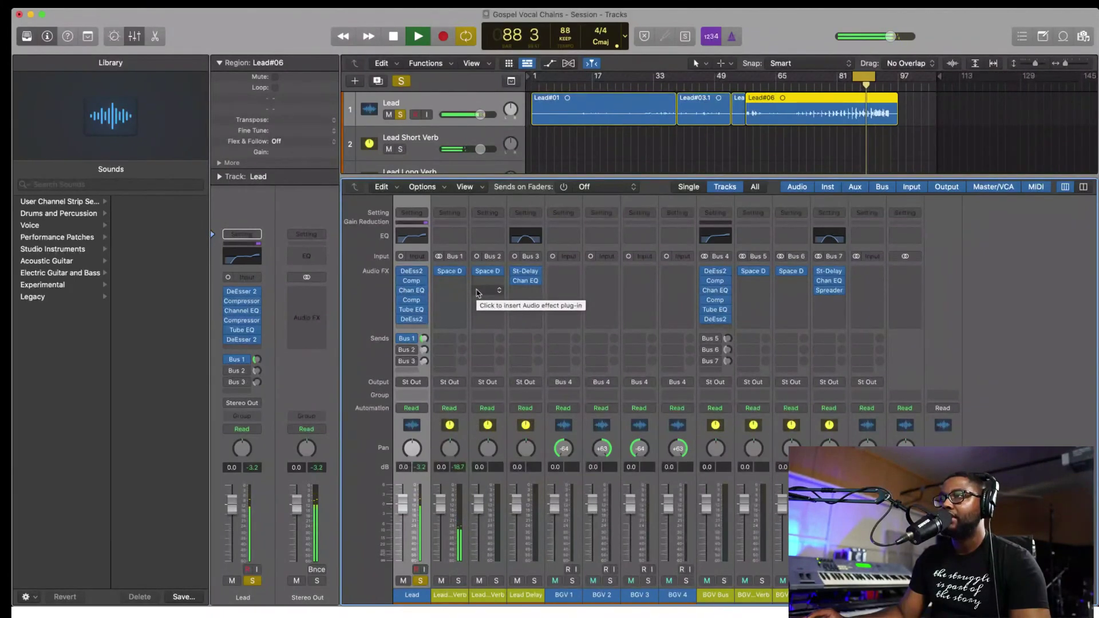
key(space)
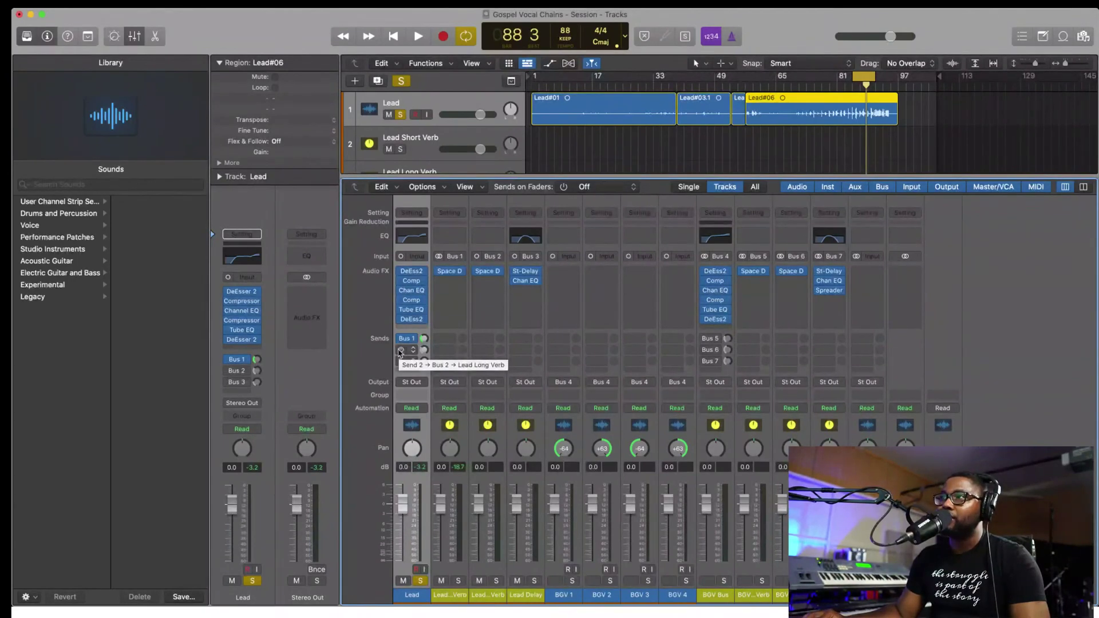
- Set the Lead's Bus 3 delay send to -16.8 dB, audition it, and unsolo the Lead
key(space)
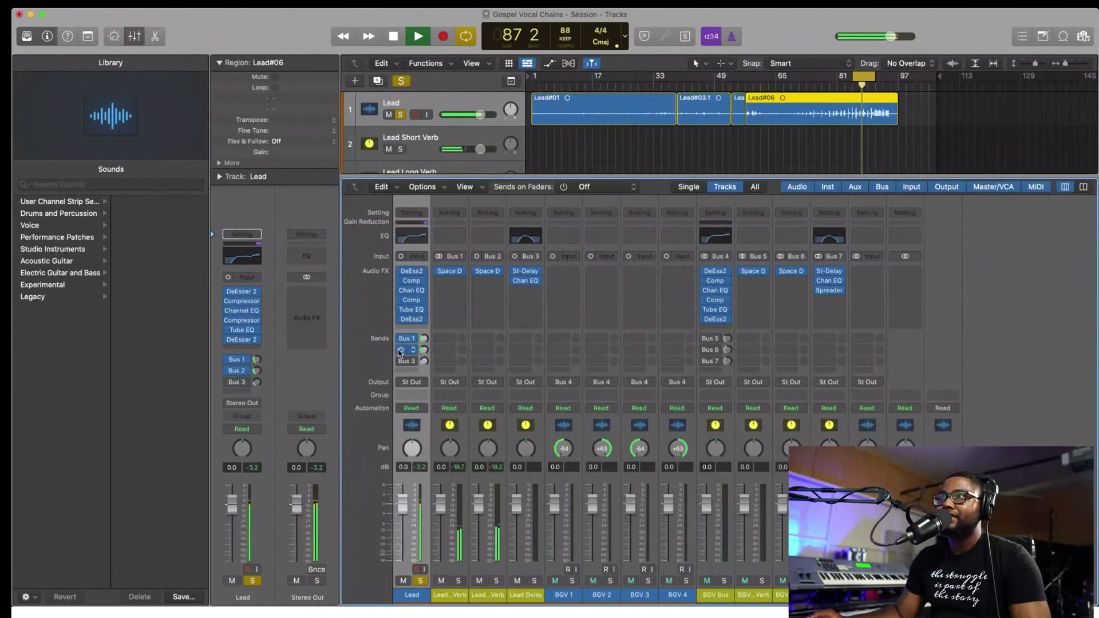
key(space)
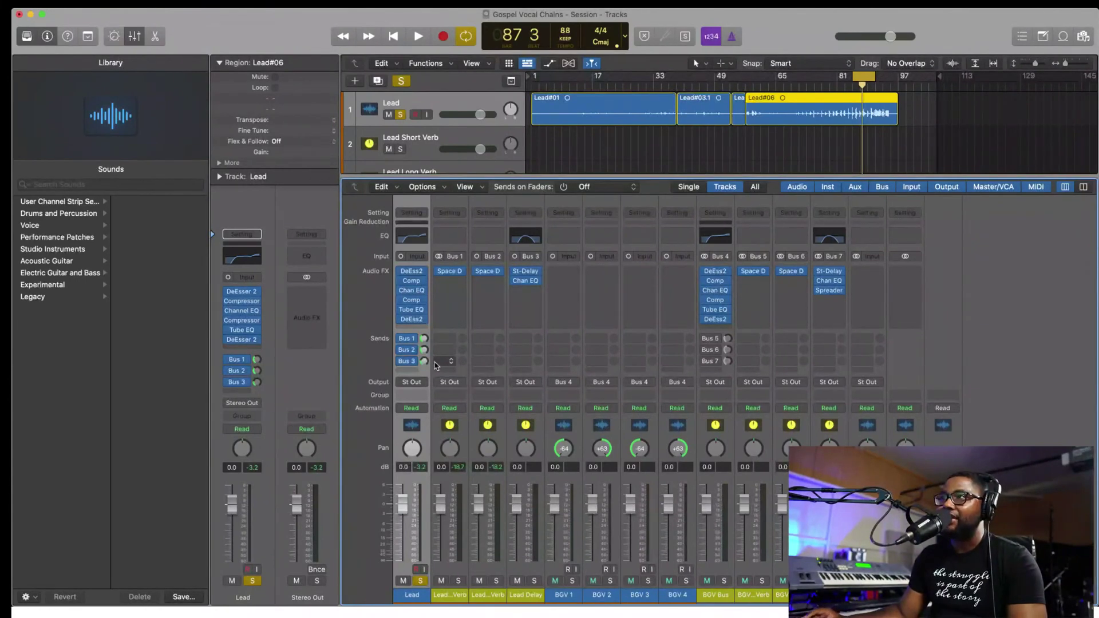
click(424, 359)
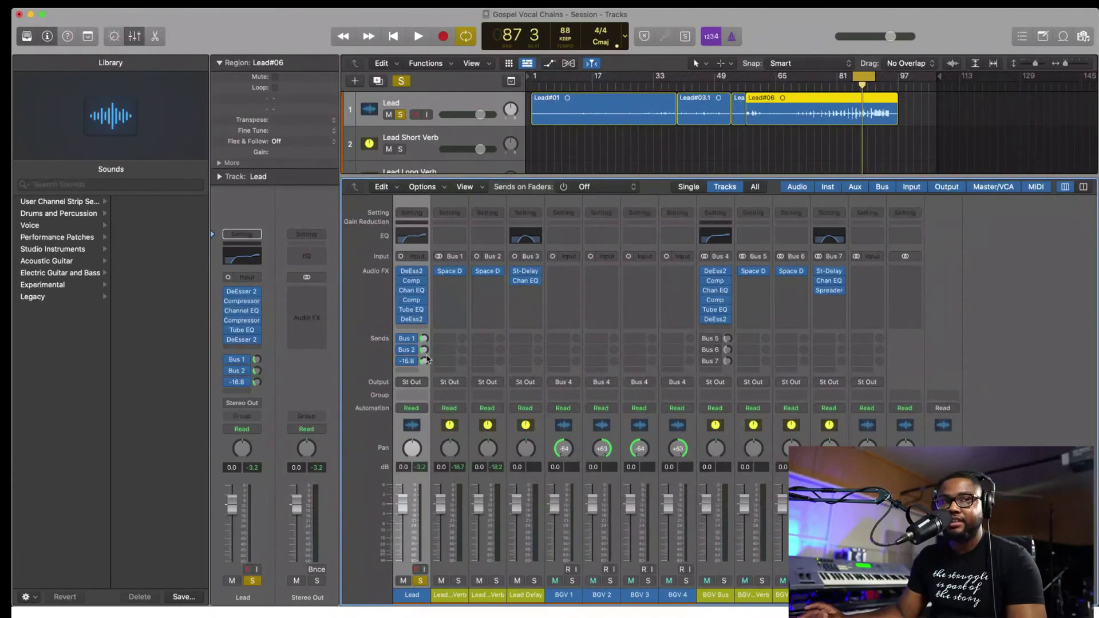
key(space)
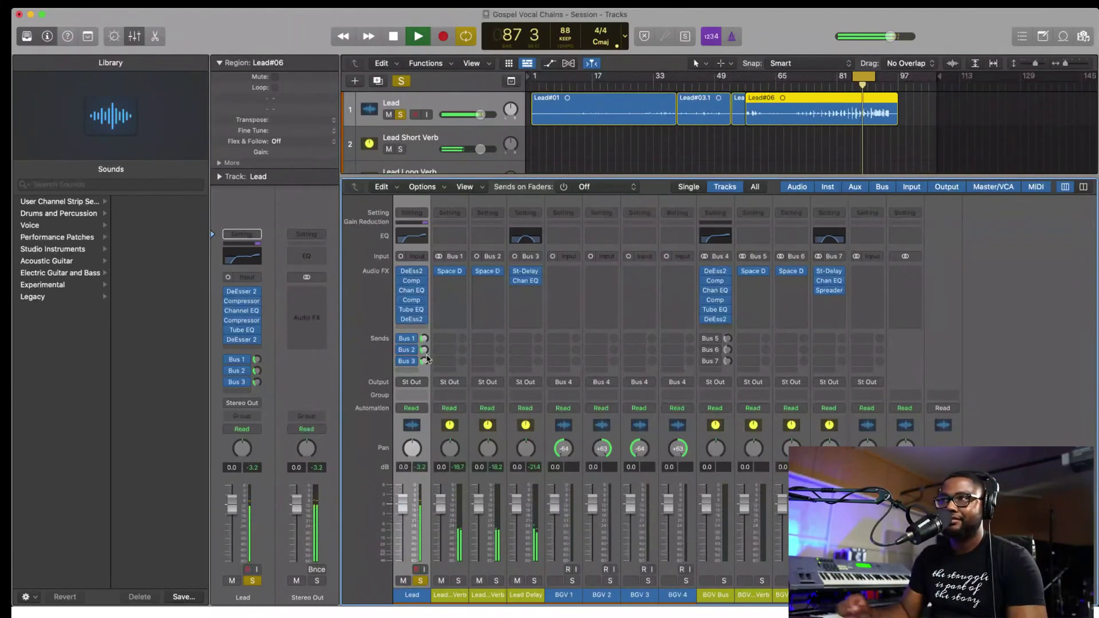
key(space)
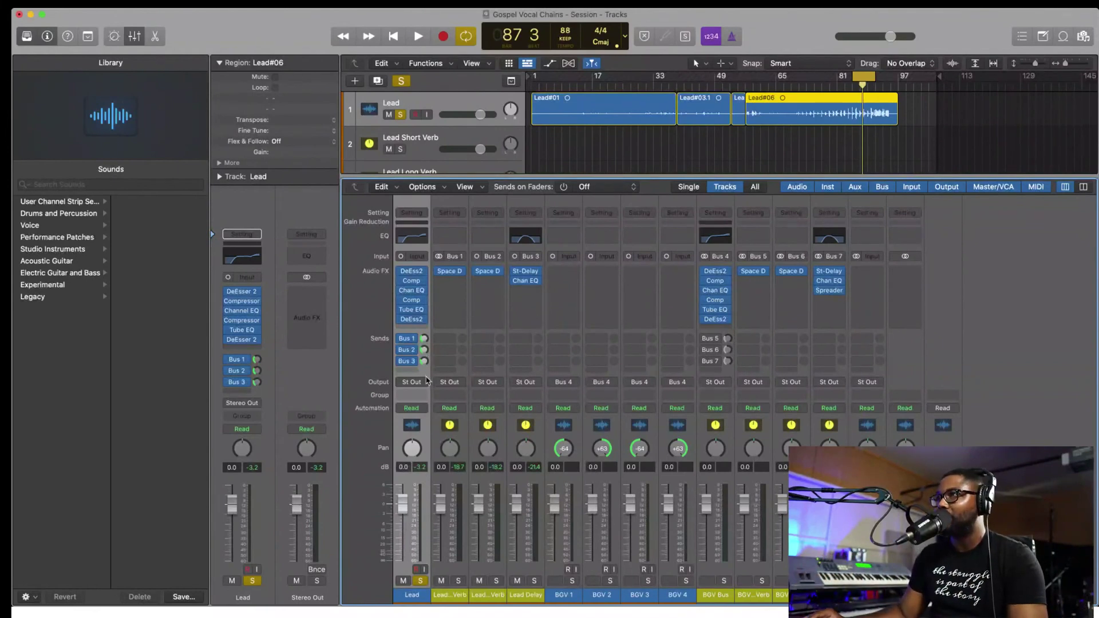
click(421, 581)
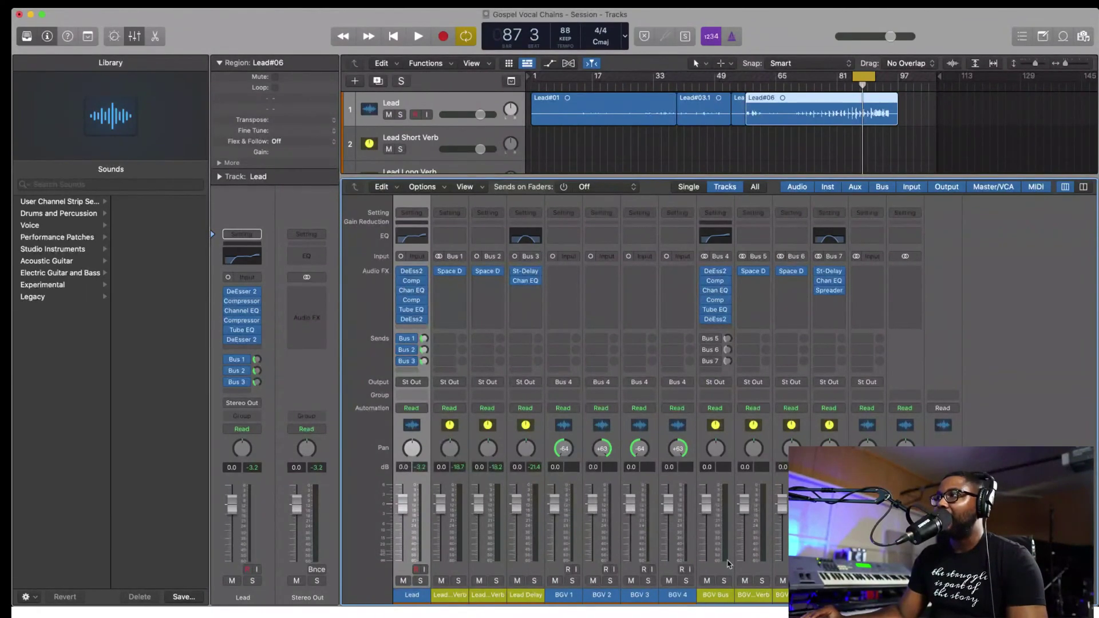
- Select the BGV Bus channel strip in the Mixer
click(720, 597)
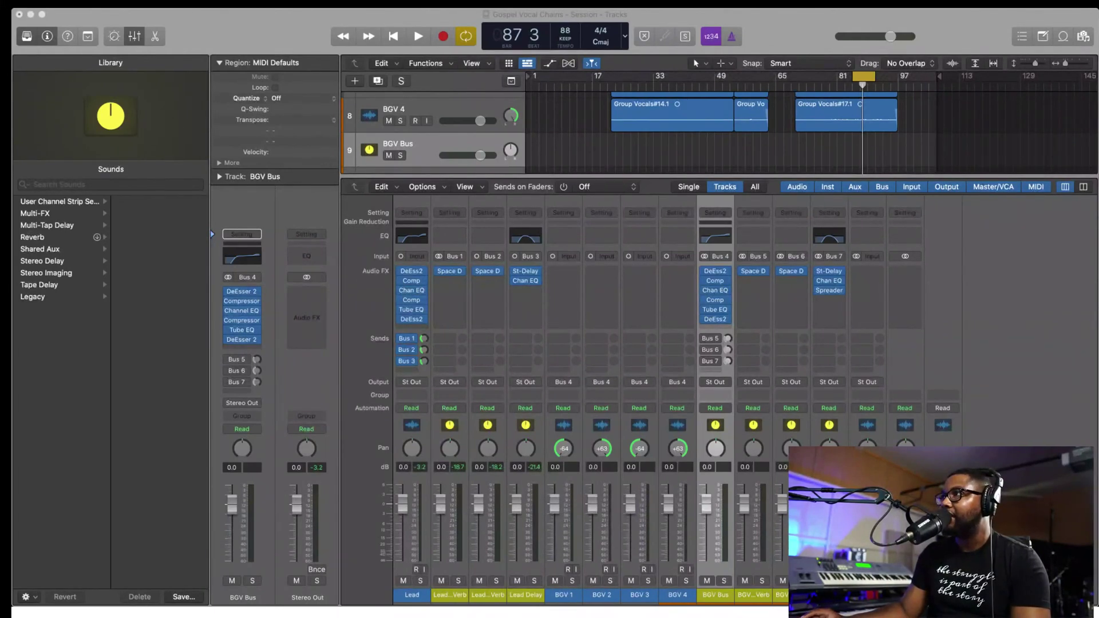
- Solo the BGV Bus and play the backing vocals with its plugin chain bypassed
click(723, 581)
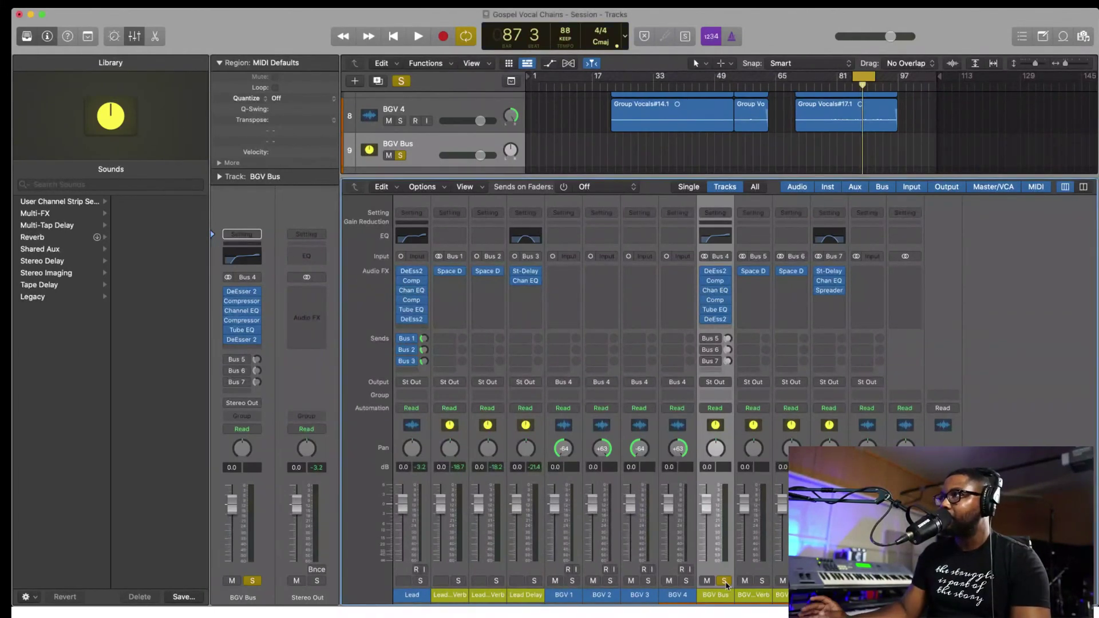
click(704, 272)
drag(704, 272, 704, 319)
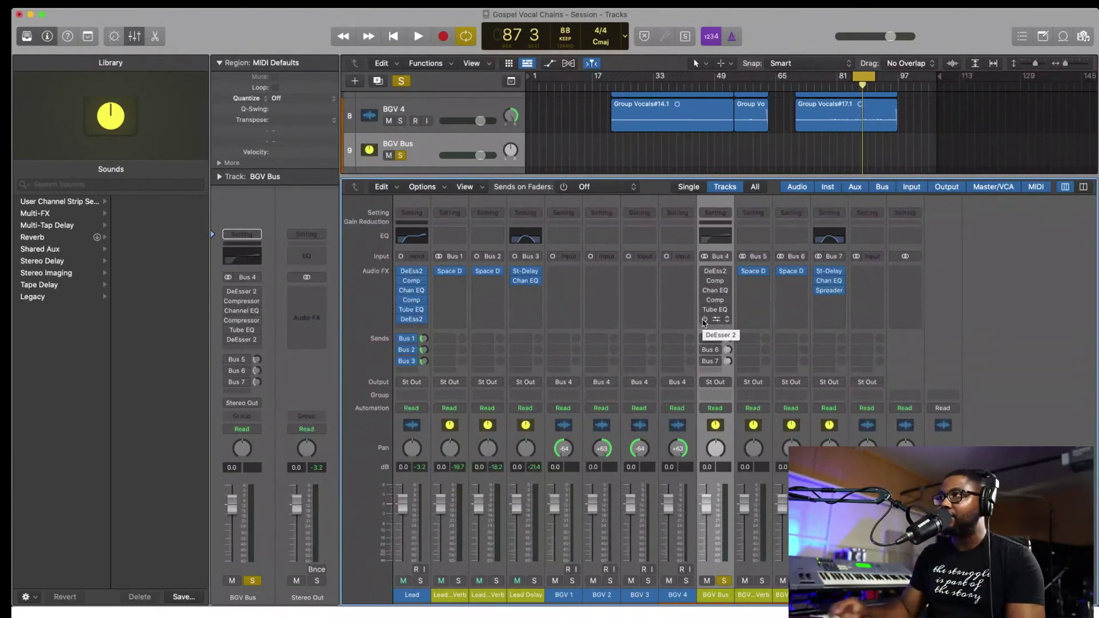
key(space)
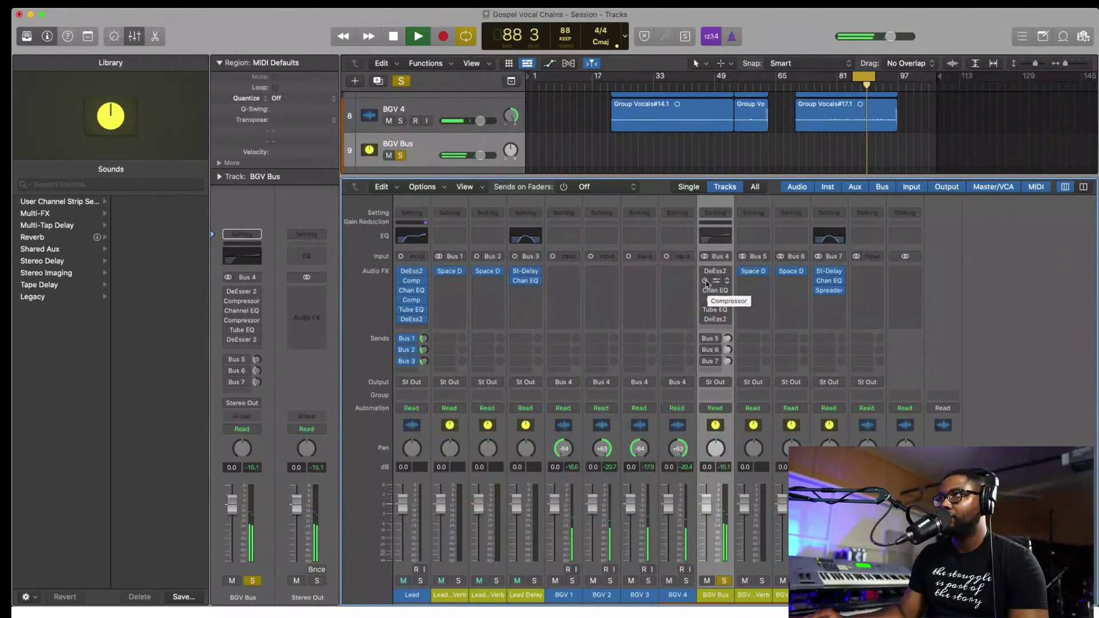
key(space)
- Turn on all six BGV Bus plugins and play back the processed backing vocals
drag(705, 271, 703, 320)
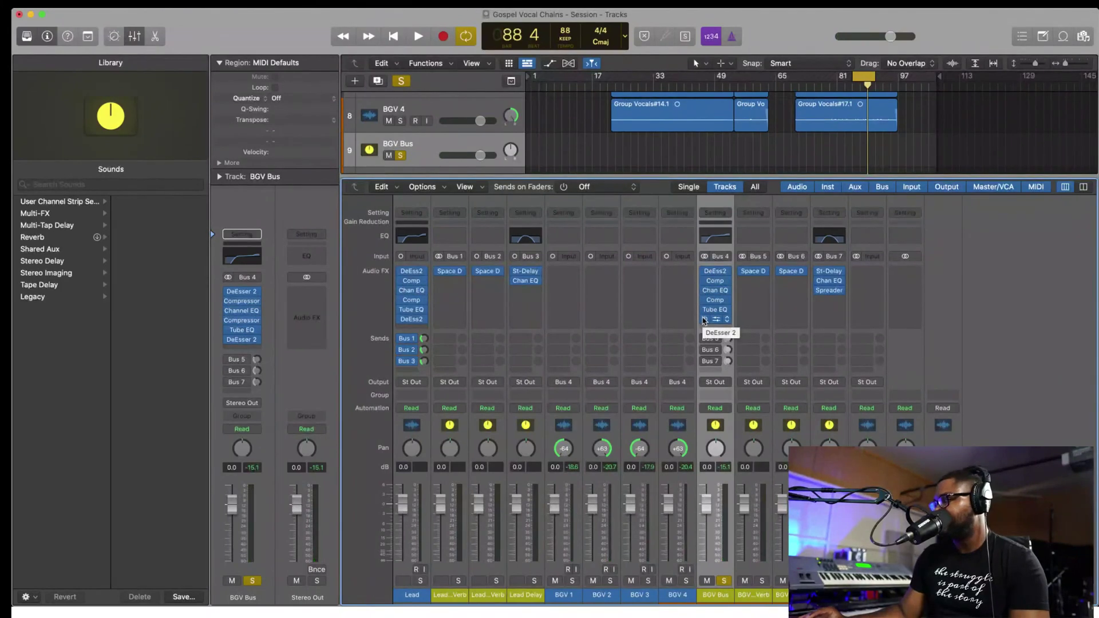
key(space)
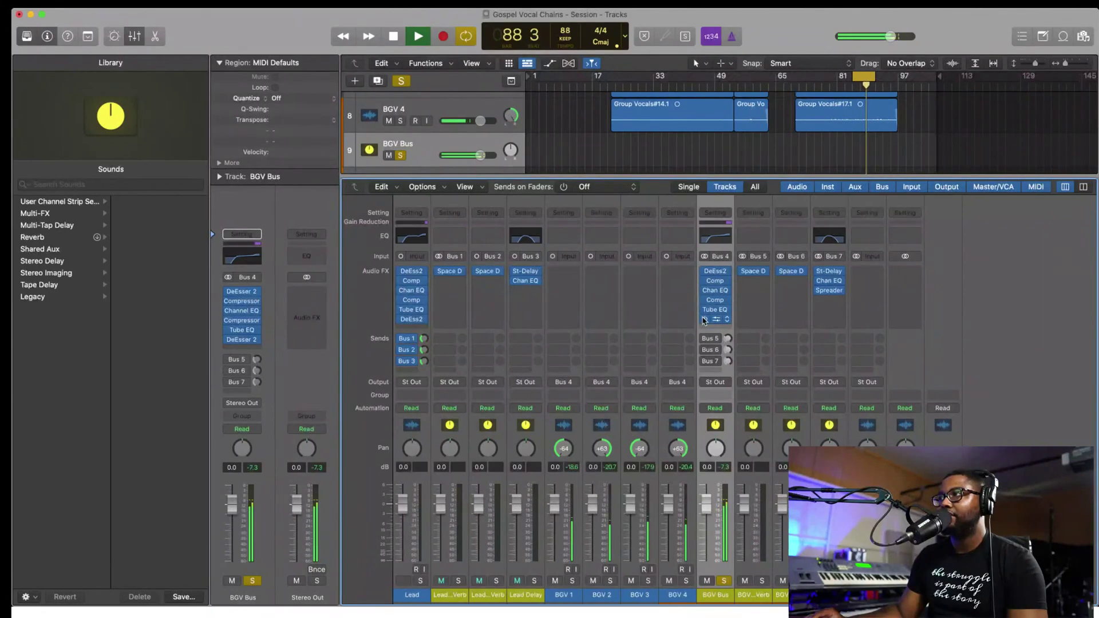
key(space)
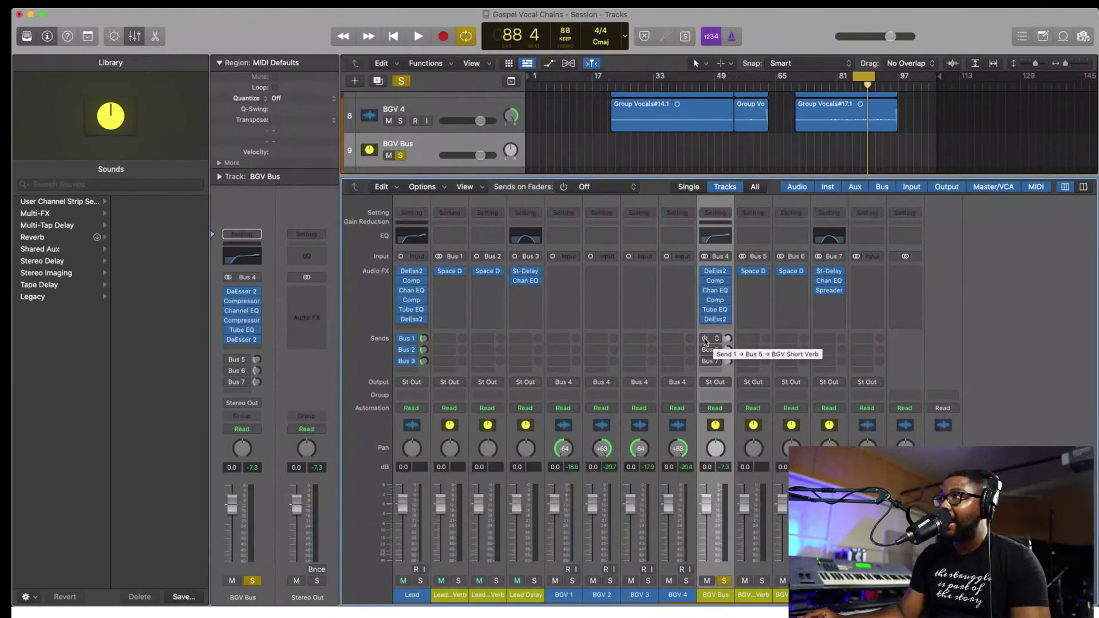
- Raise the BGV Bus Bus 5 short reverb send while listening during playback
key(space)
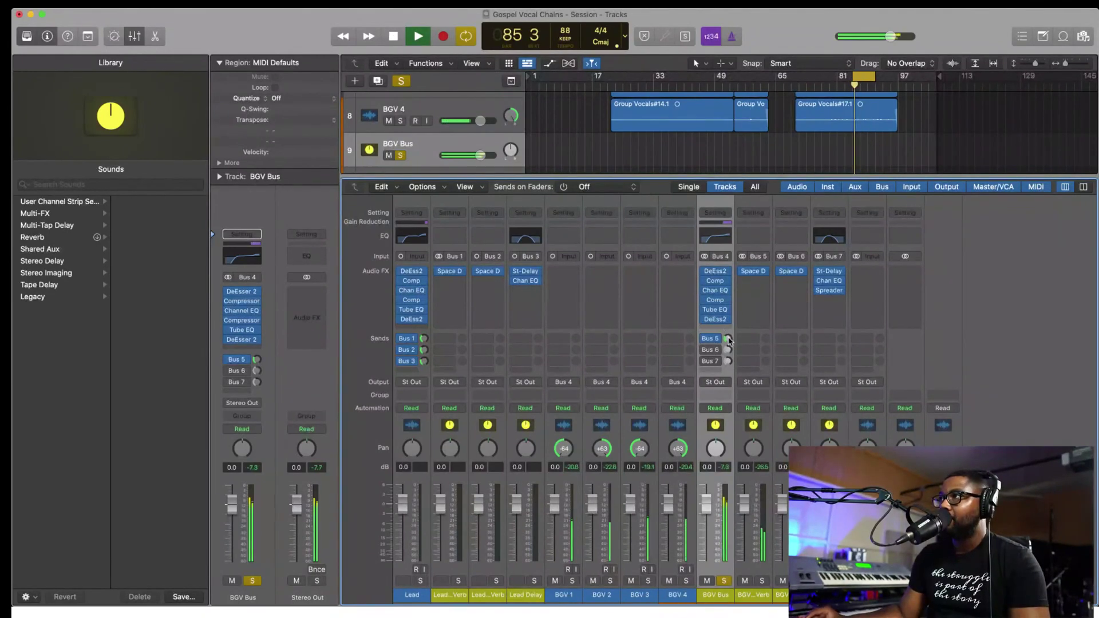
drag(728, 339, 727, 309)
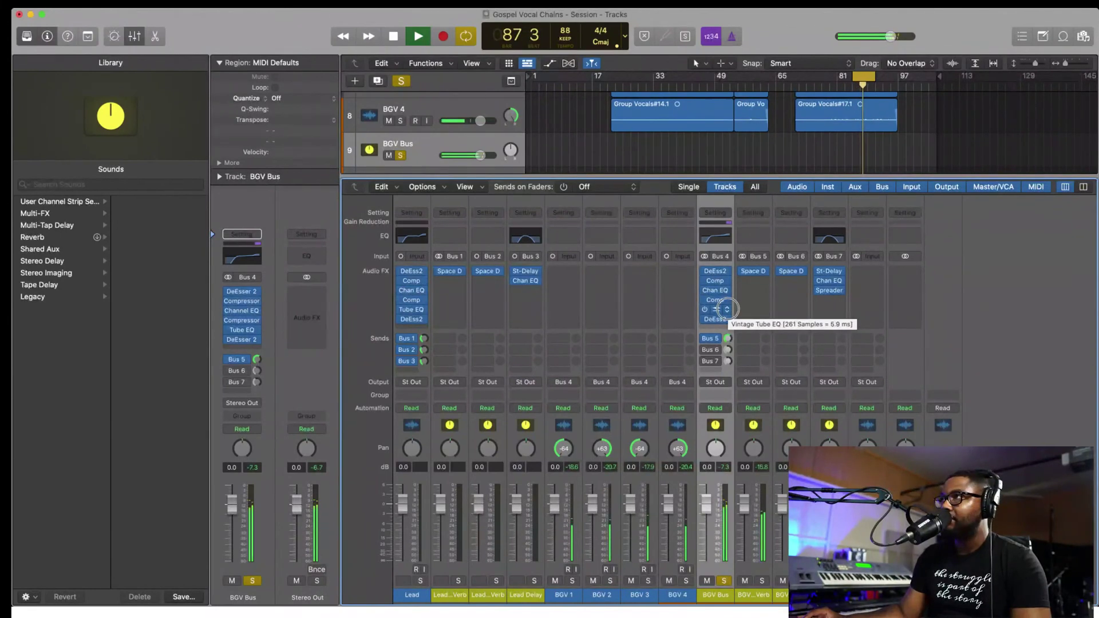
key(space)
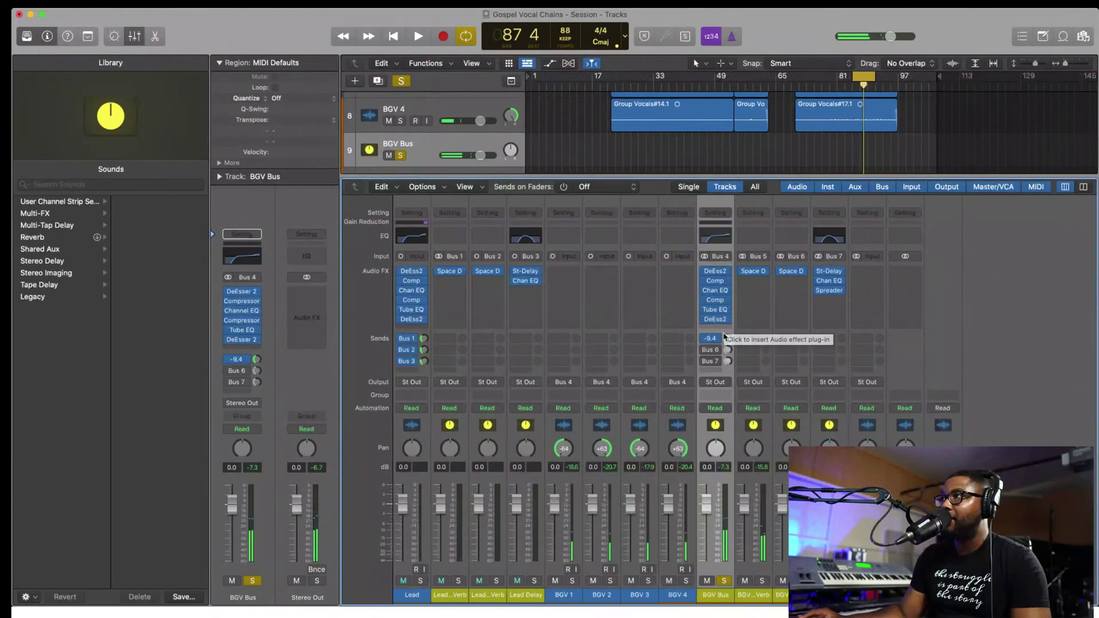
- Enable the Bus 6 long reverb send, mute the short reverb, and adjust its level by ear
click(704, 349)
click(704, 338)
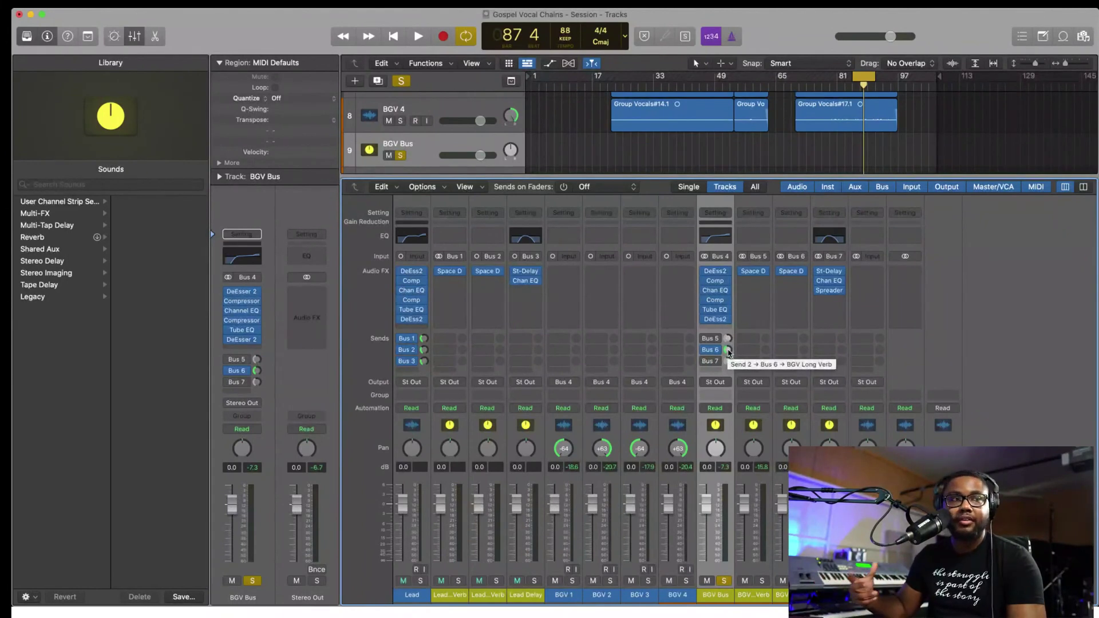
key(space)
drag(729, 350, 728, 318)
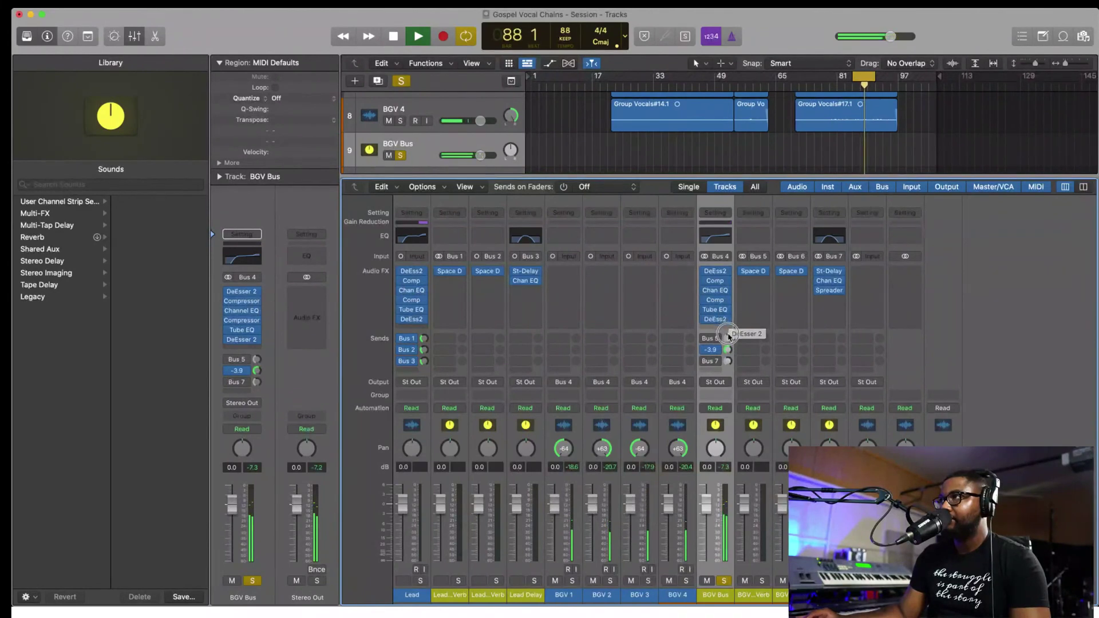
drag(727, 347, 726, 344)
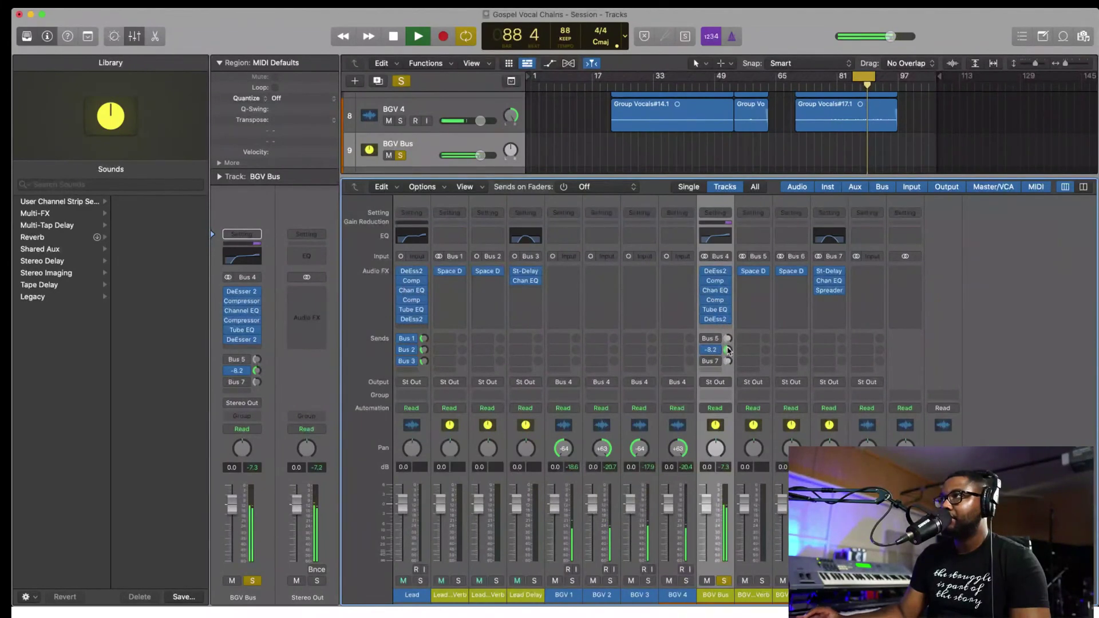
key(space)
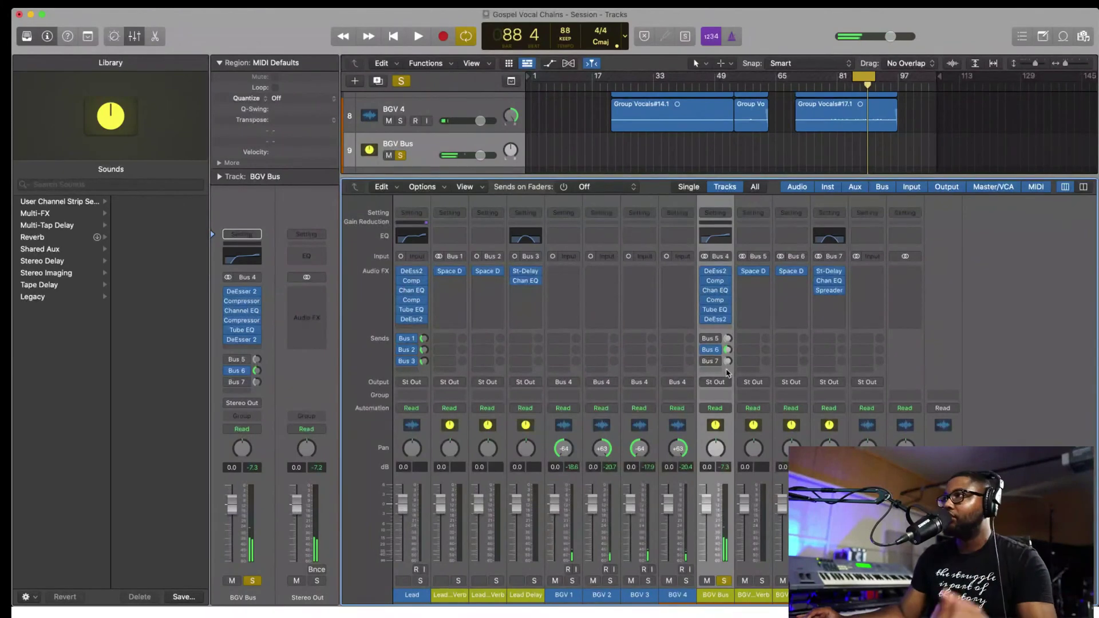
- Enable the Bus 7 delay send, mute the long reverb, and set the delay to about -8.4 dB
click(704, 361)
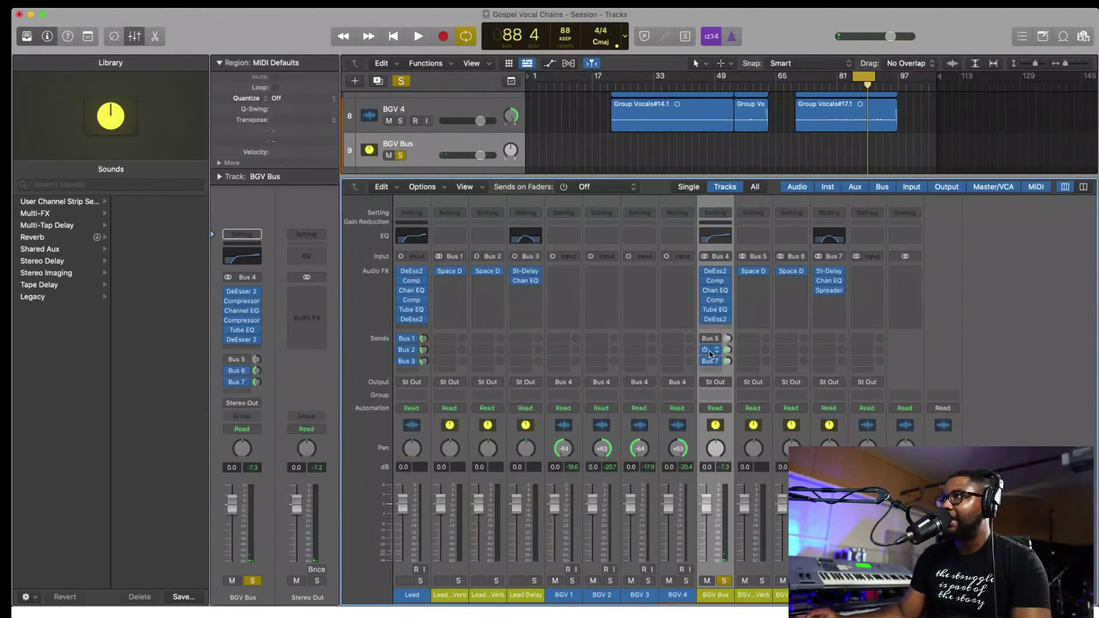
click(705, 349)
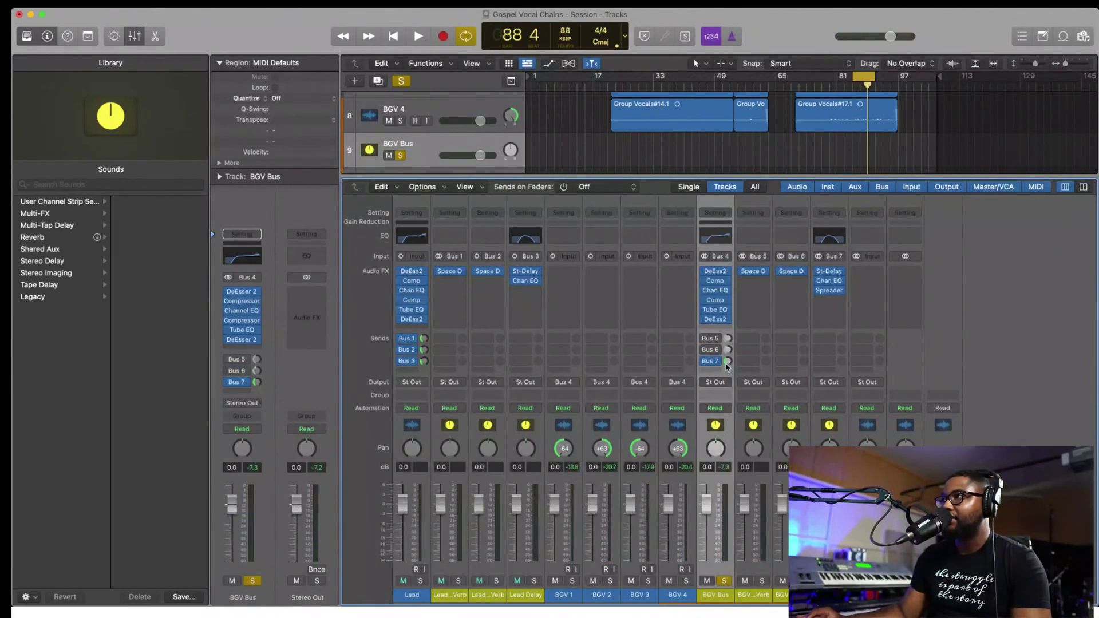
key(space)
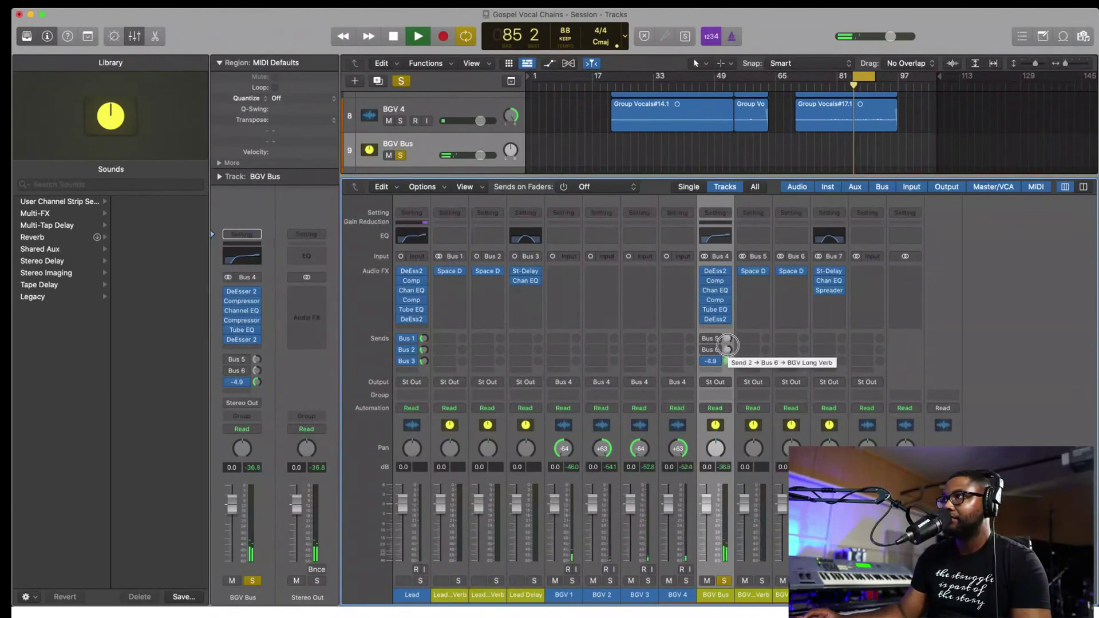
drag(727, 362, 727, 343)
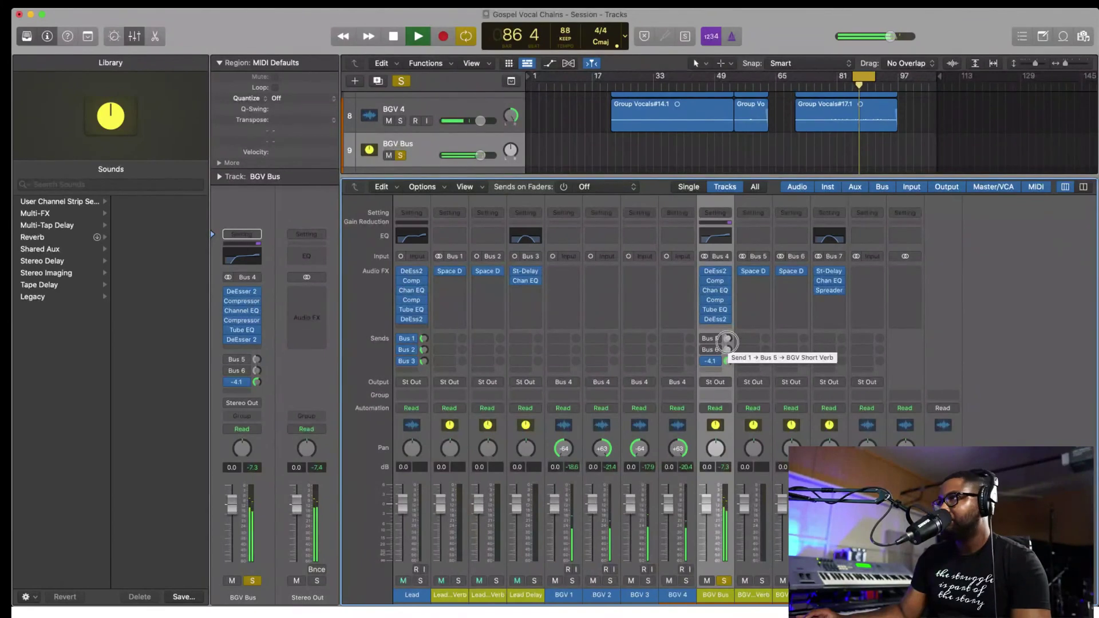
drag(728, 343, 727, 351)
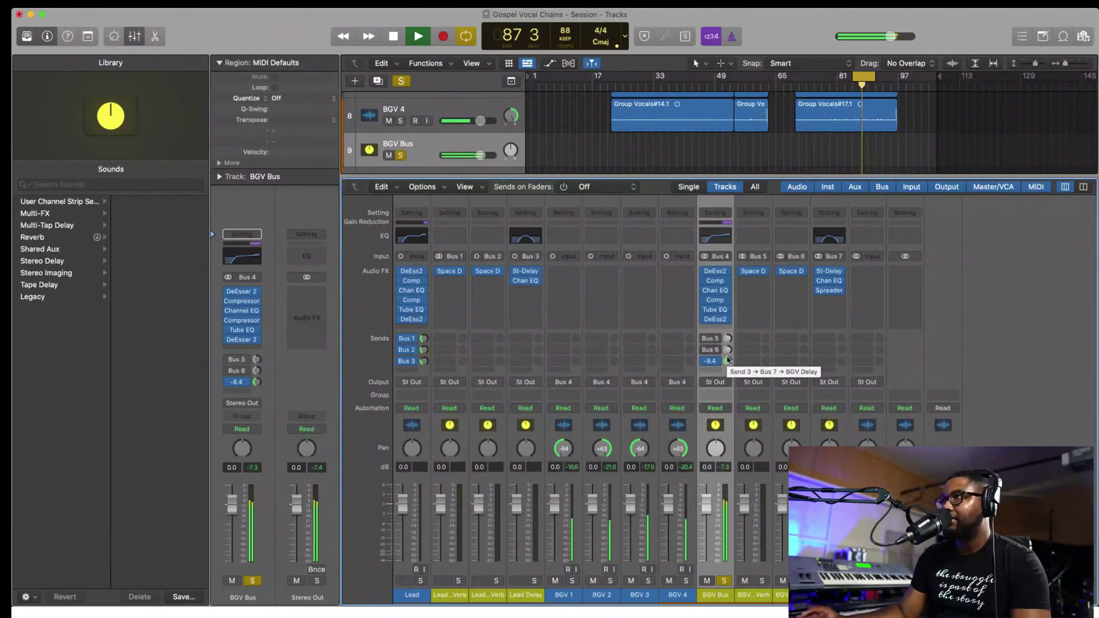
key(space)
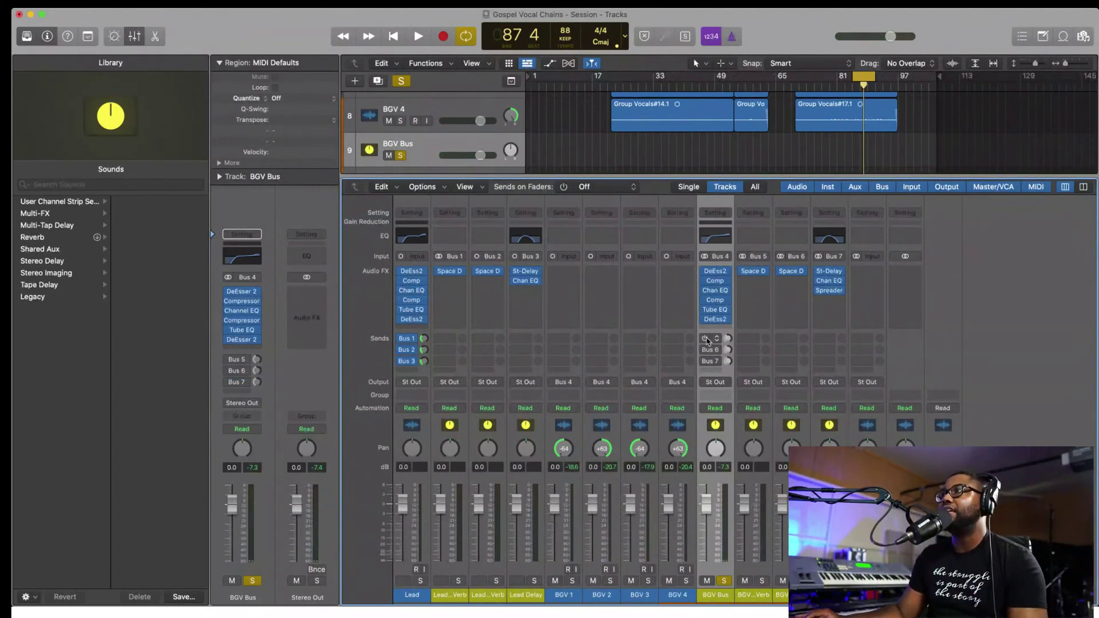
- Turn the short reverb send back on, unsolo the BGV Bus, and play the full mix
click(703, 368)
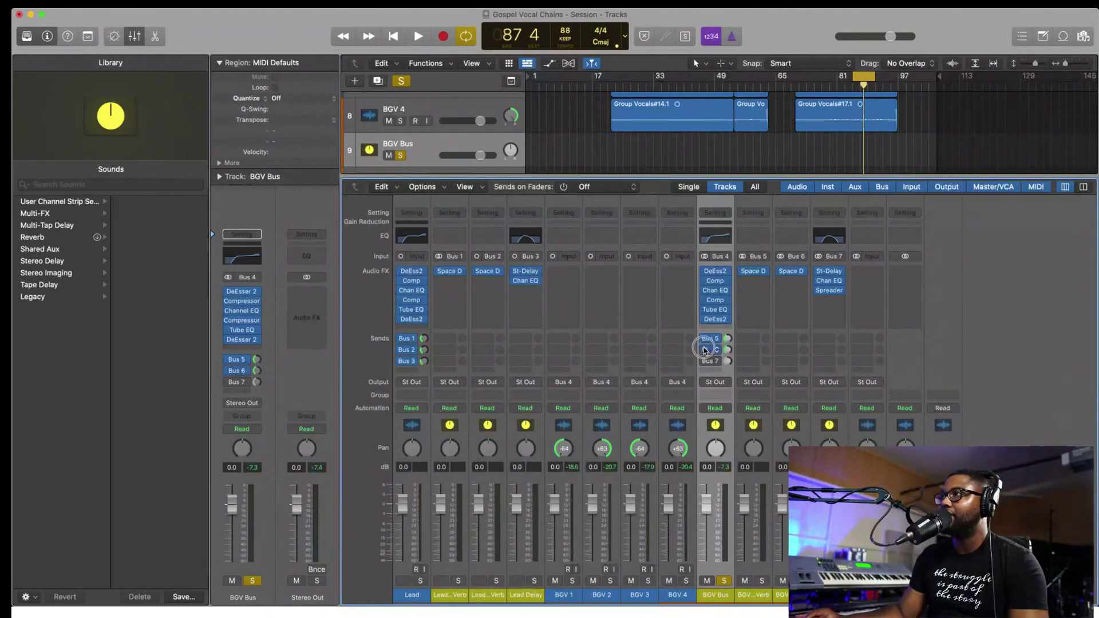
click(726, 580)
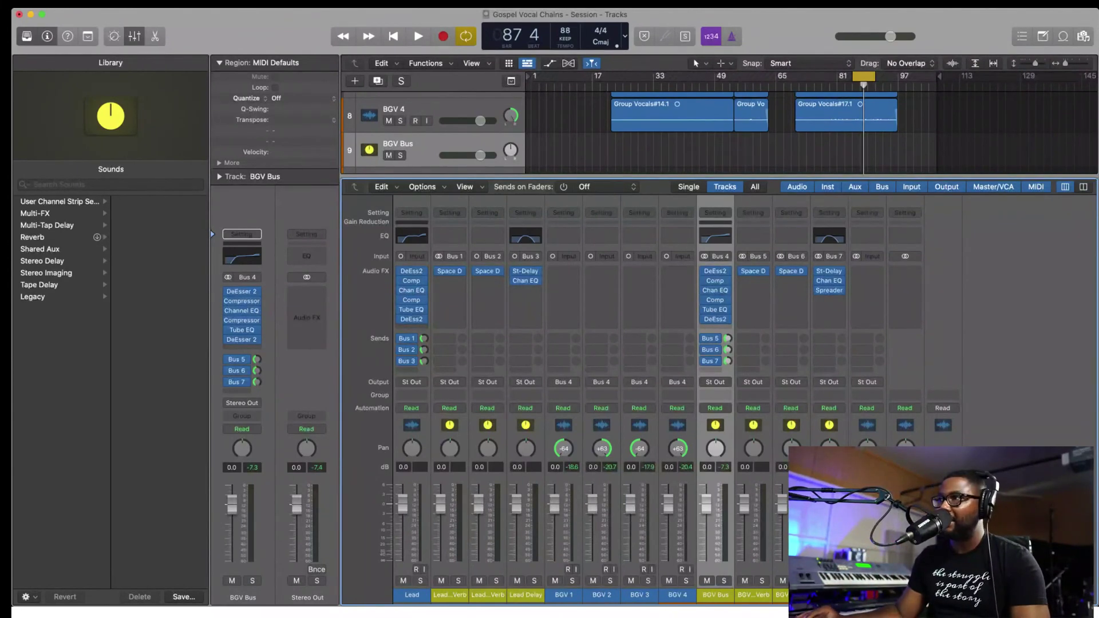
key(space)
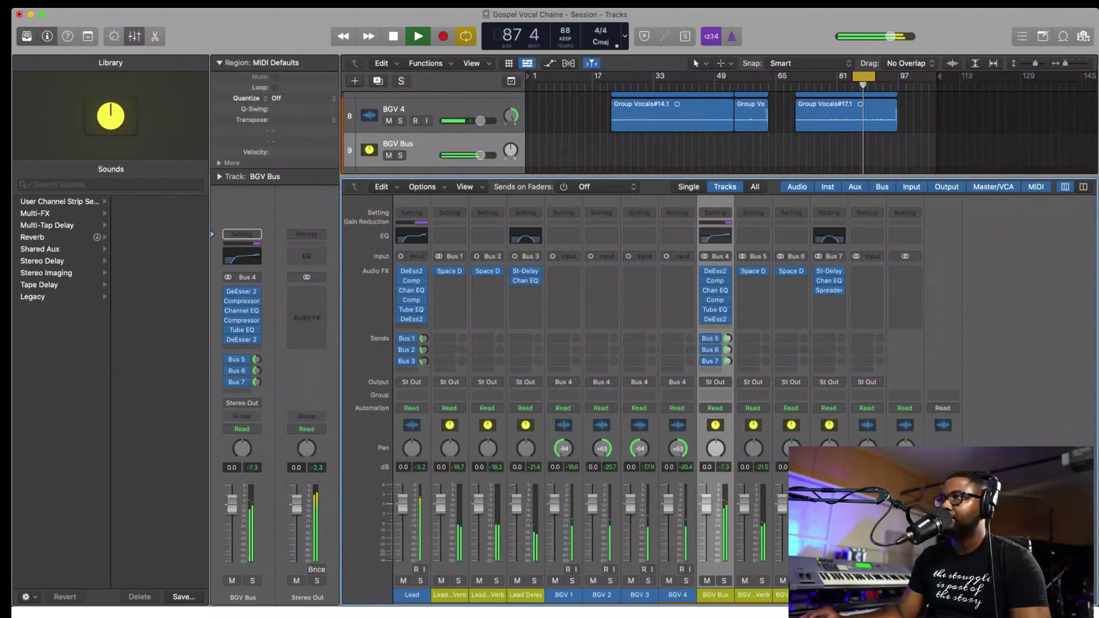
key(space)
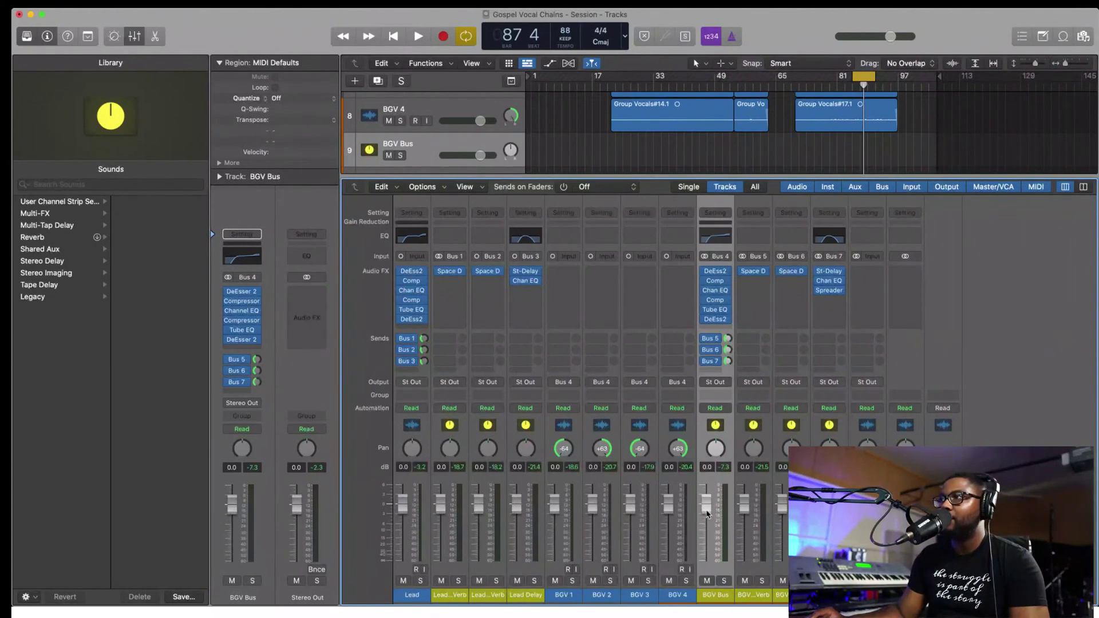
- Raise the BGV Bus fader to about +3.2 dB and trim the Lead fader to -0.1 dB
key(space)
drag(707, 513, 708, 494)
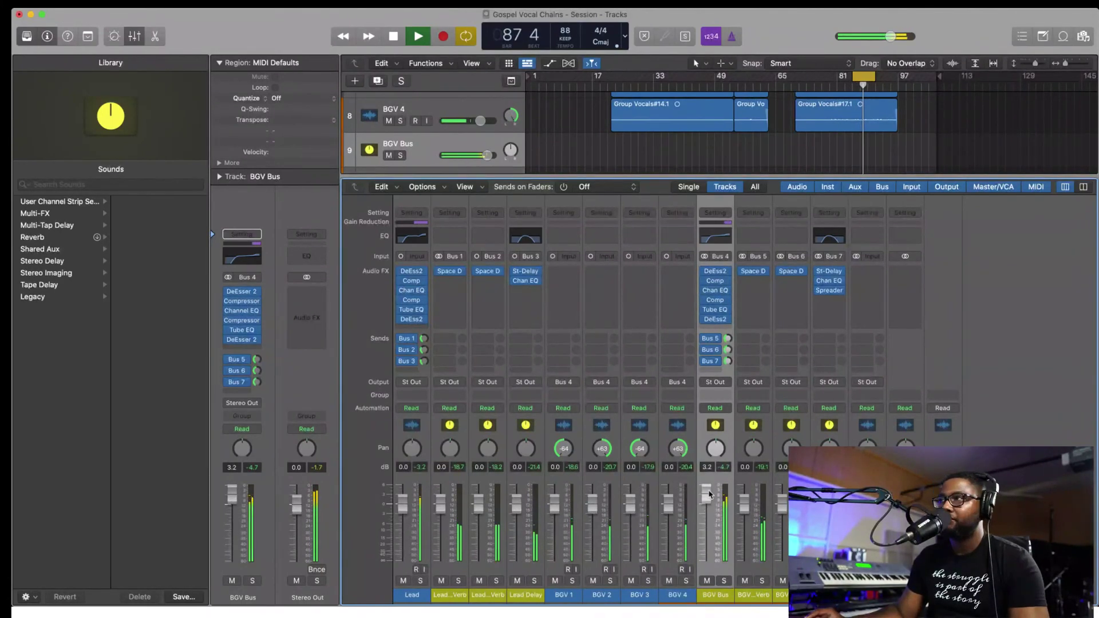
key(space)
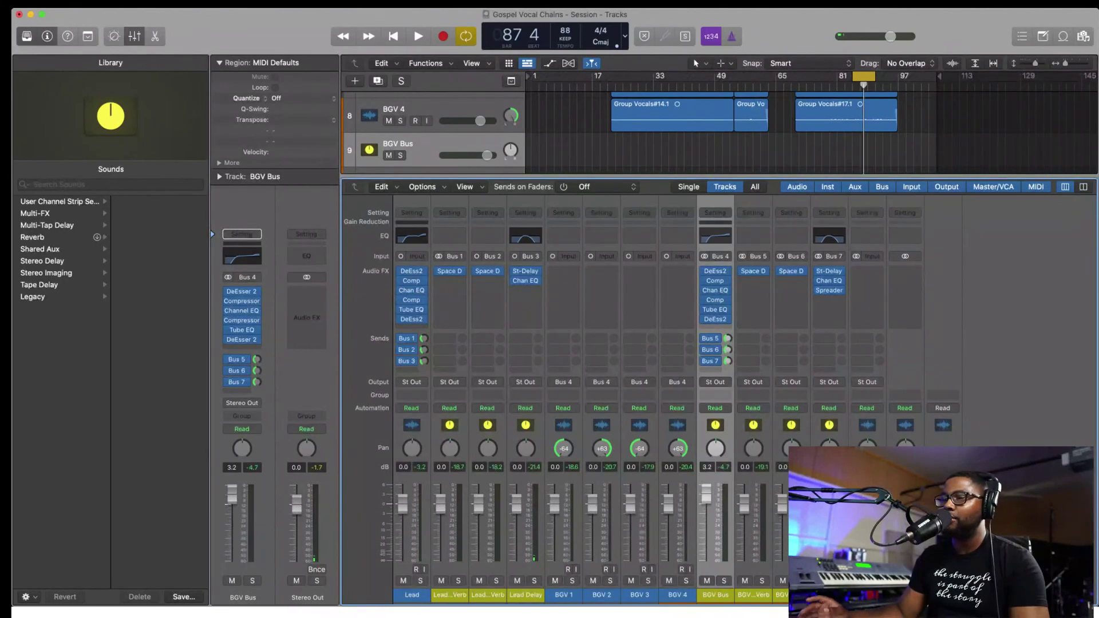
key(space)
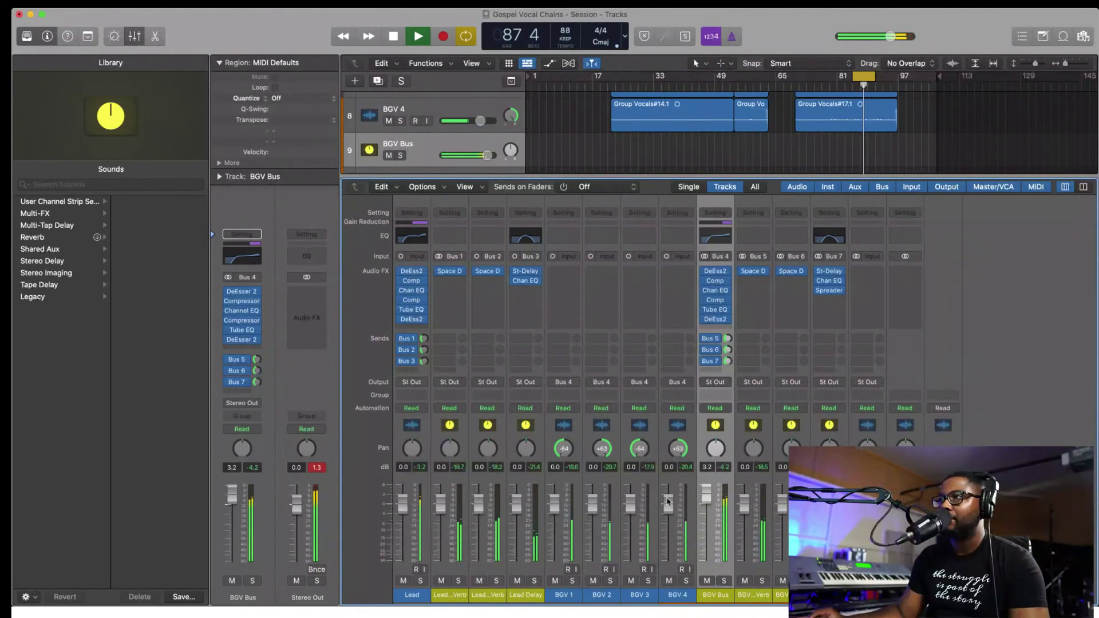
drag(402, 509, 402, 512)
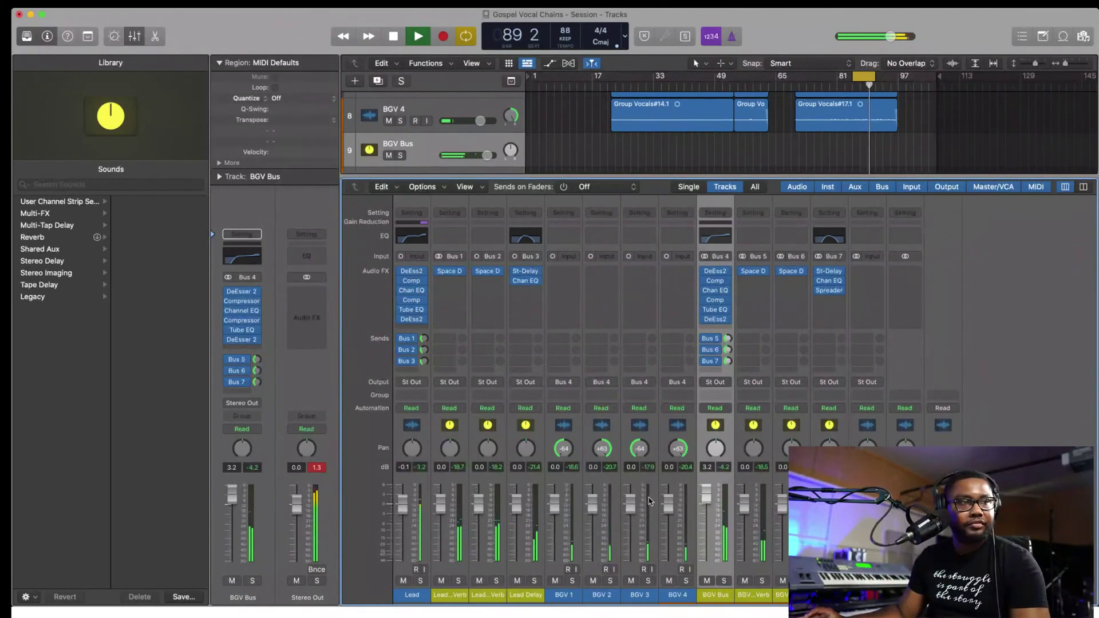
key(space)
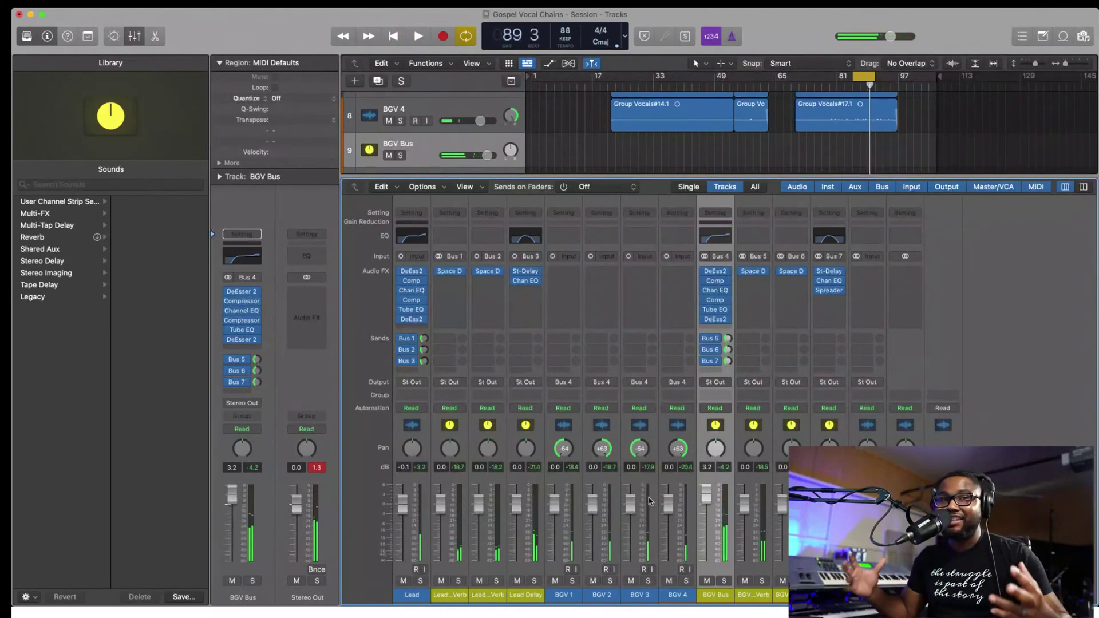
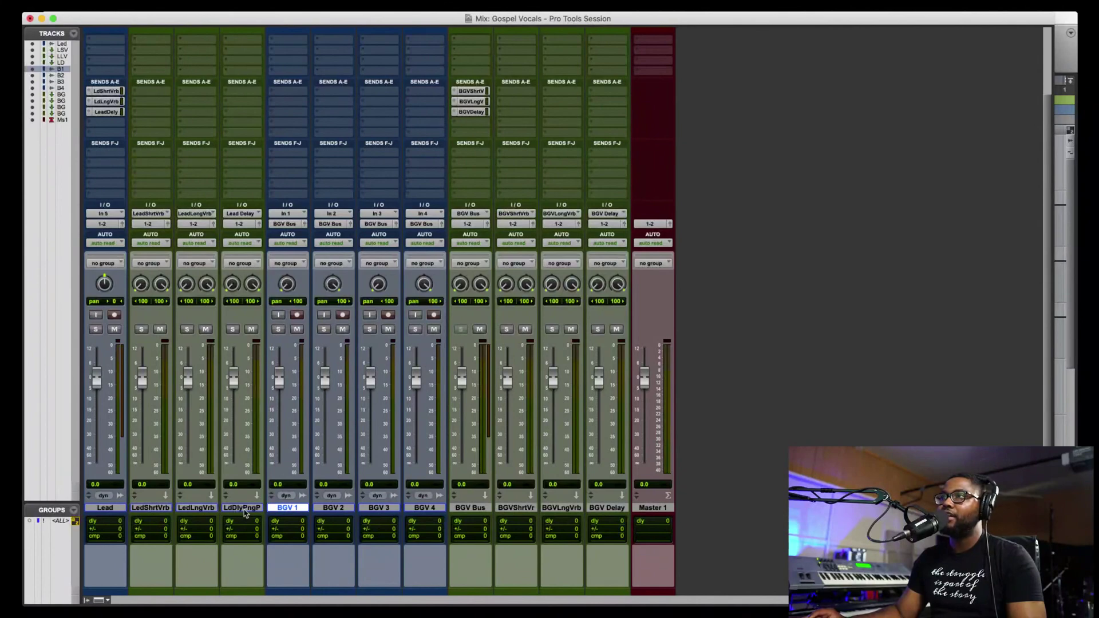
- Play from bar 83 and raise the Master 1 fader to +10.4 dB
scroll(319, 487, up, 3)
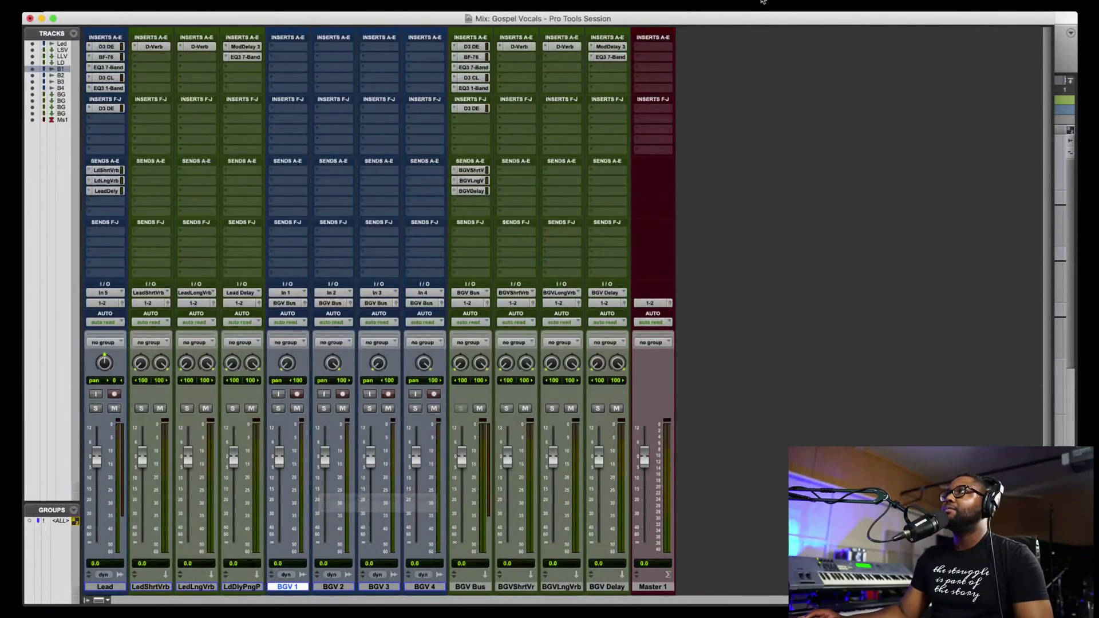
key(super+equal)
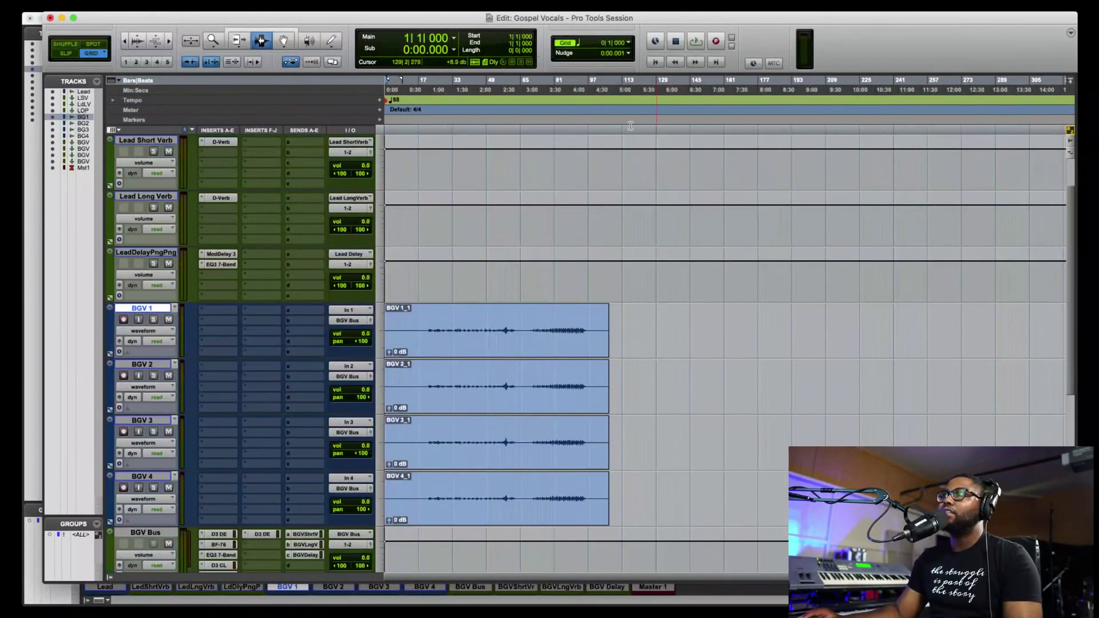
click(561, 117)
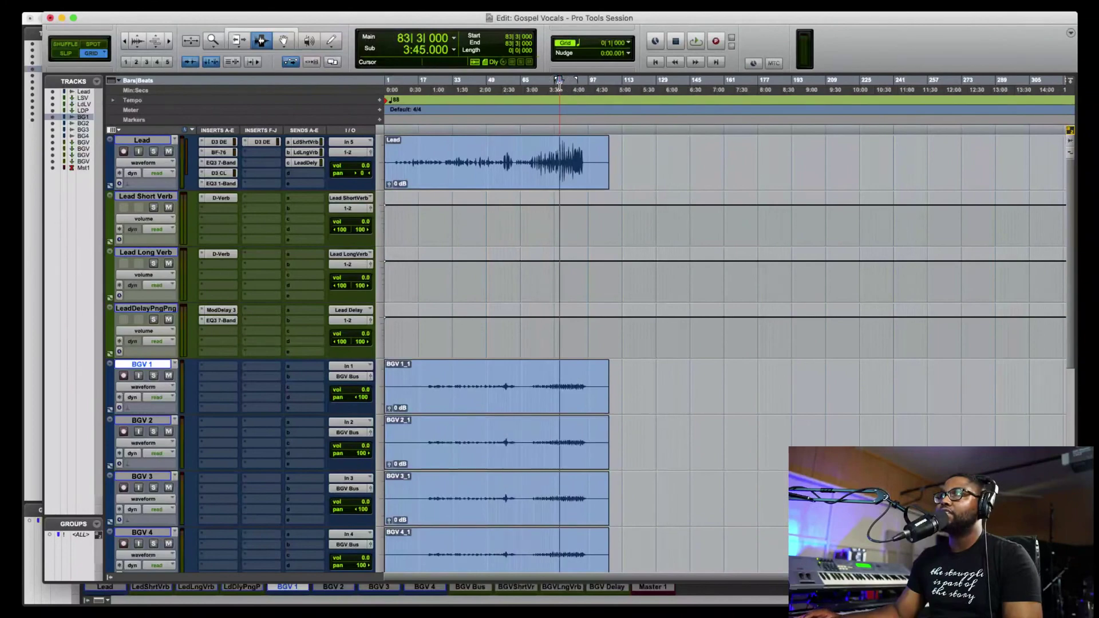
key(space)
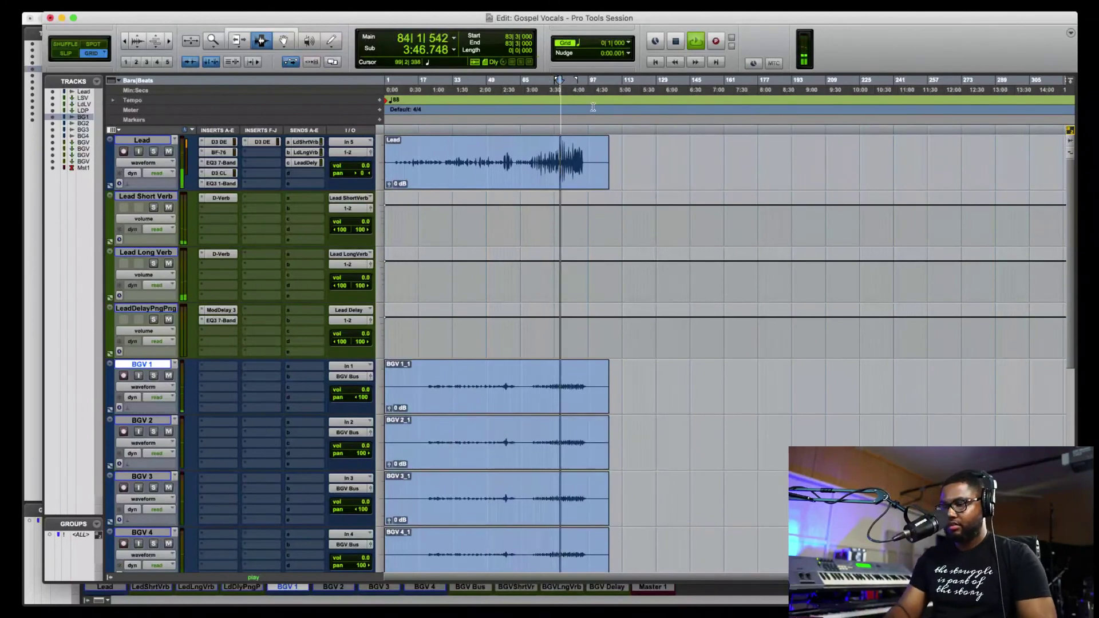
key(super+equal)
drag(645, 458, 643, 438)
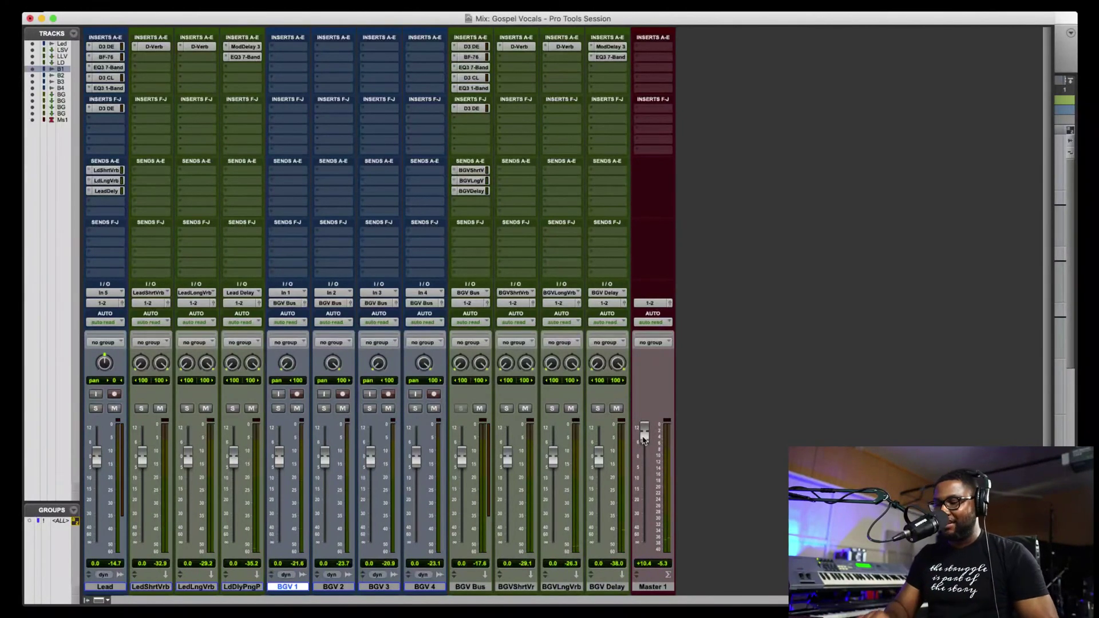
- Back in the Edit window, play briefly from bar 92, then stop
key(super+equal)
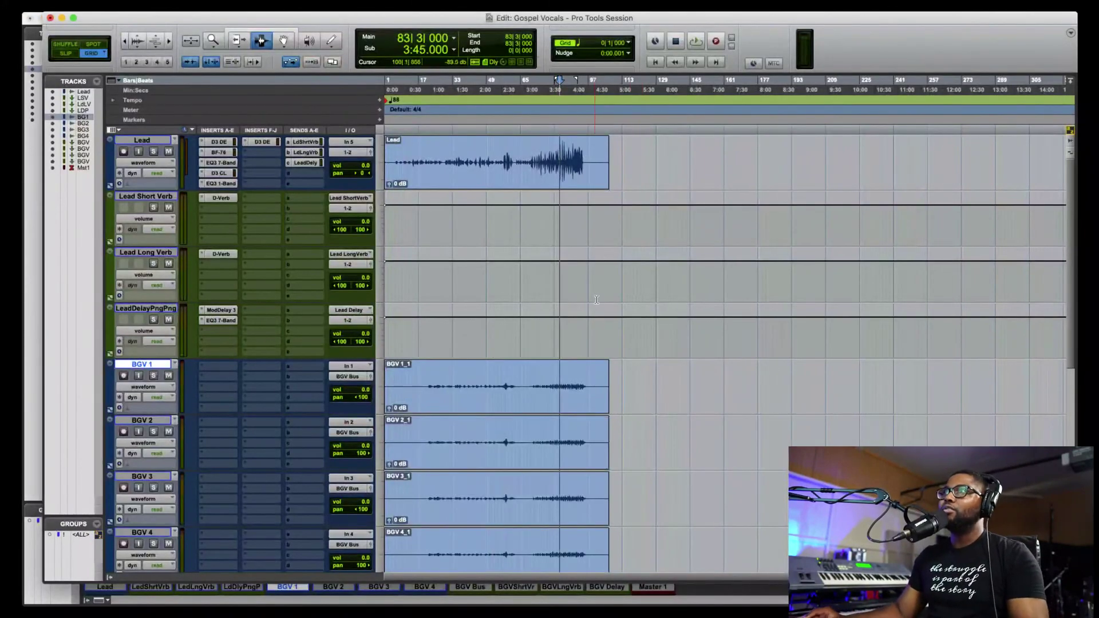
click(578, 91)
key(space)
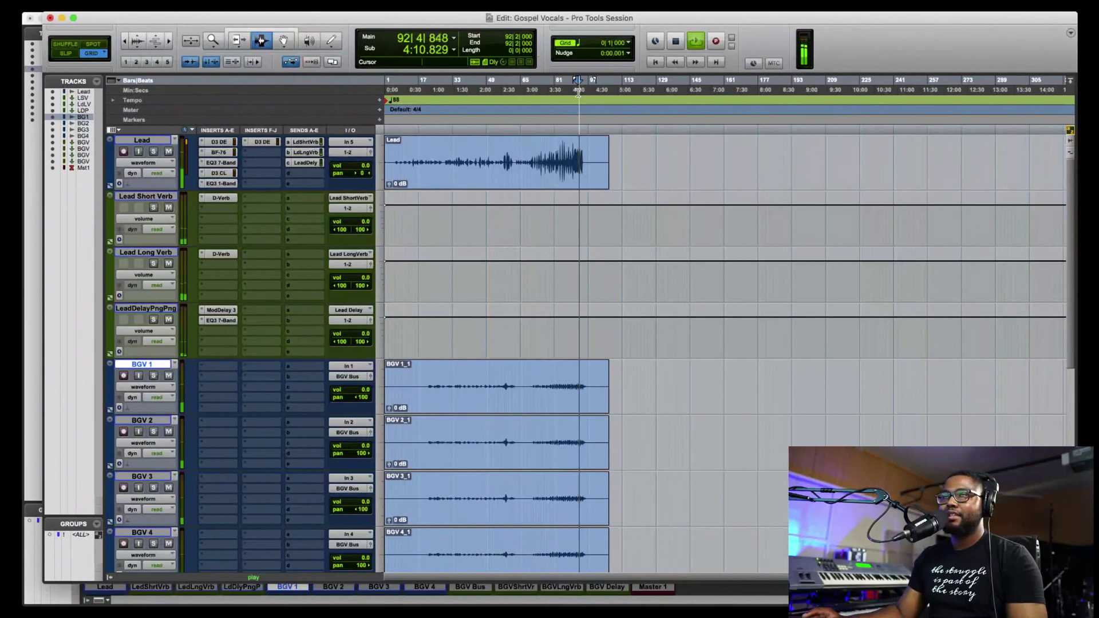
key(space)
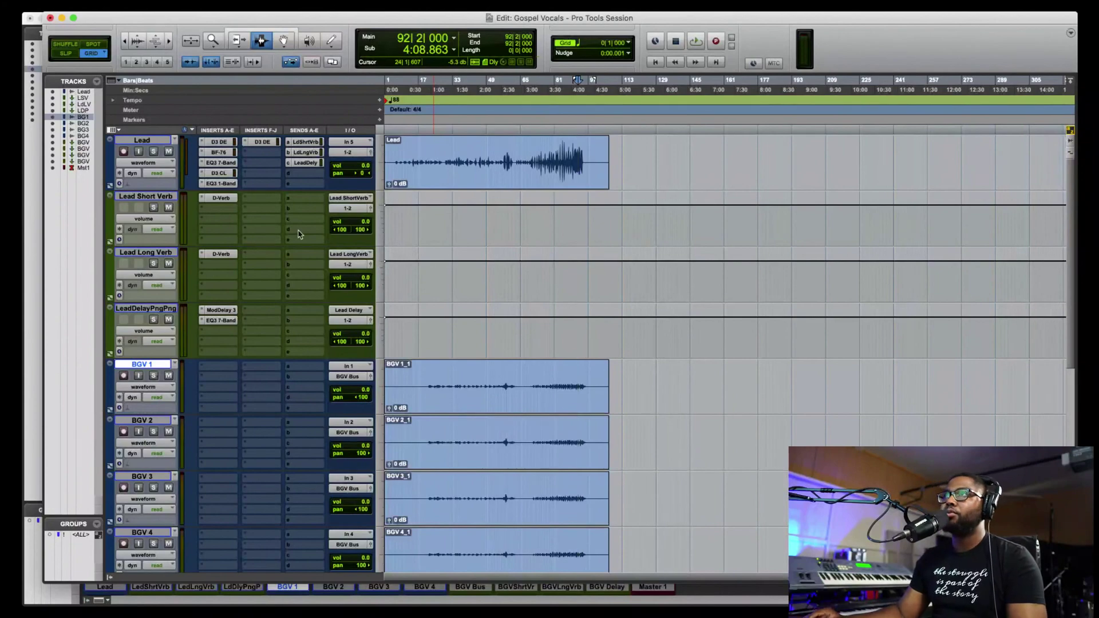
scroll(469, 240, down, 6)
scroll(469, 240, up, 6)
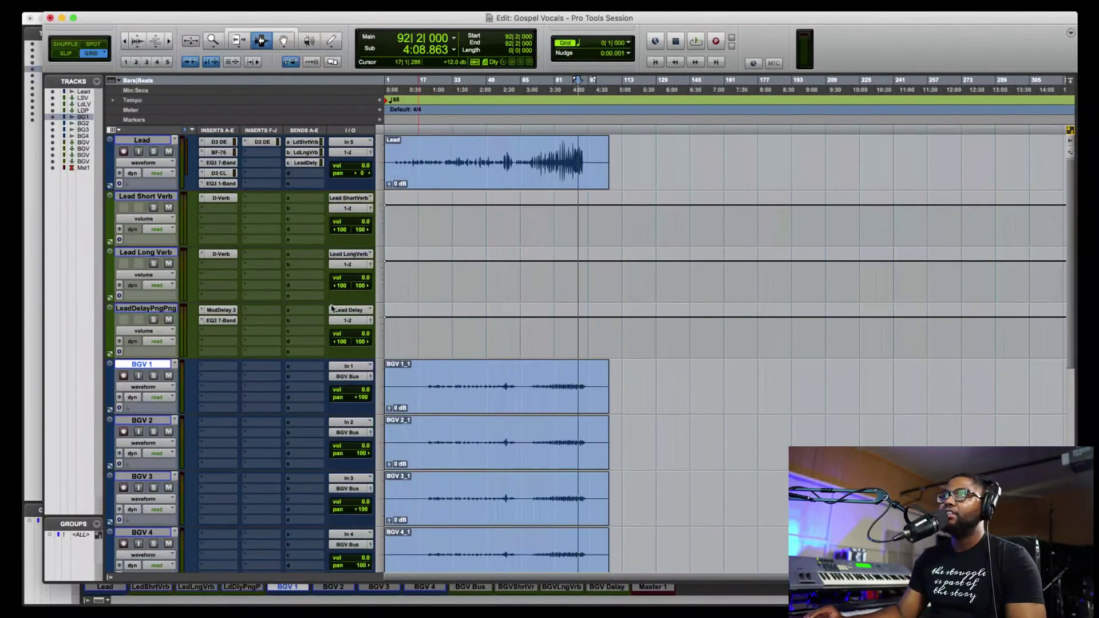
scroll(397, 369, down, 6)
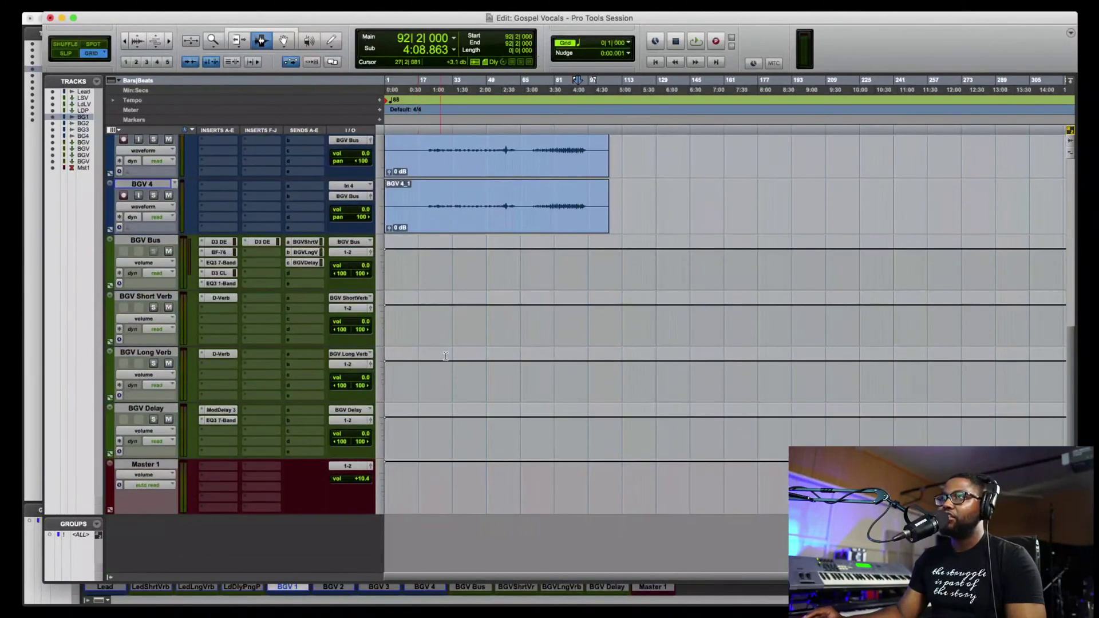
scroll(398, 369, up, 6)
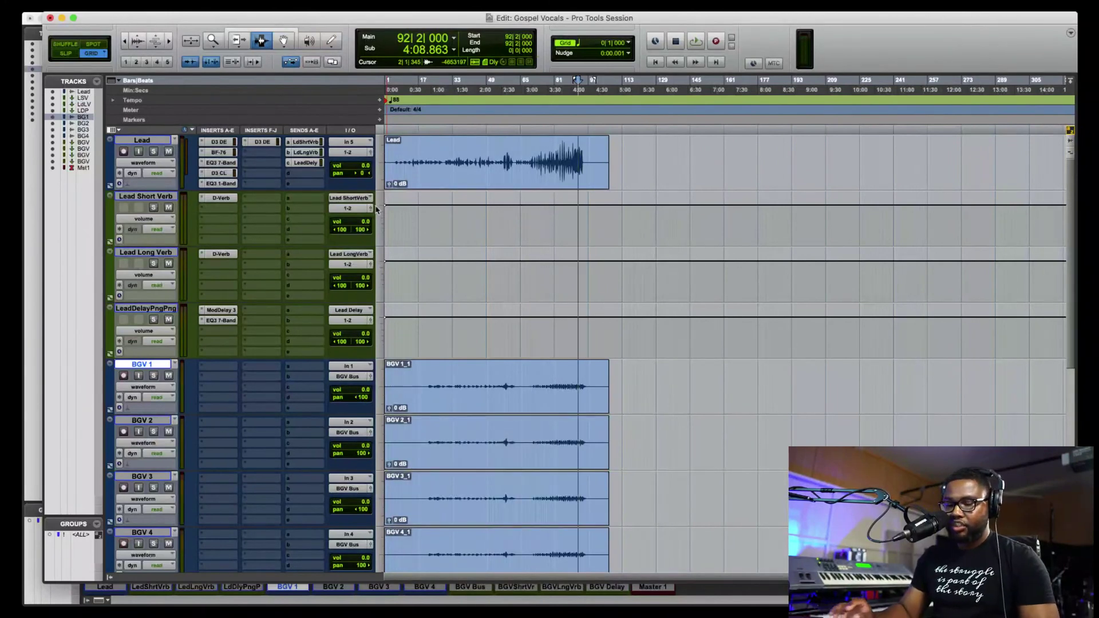
- Add the dry producer tag WAV from the Desktop to the import list
key(super+shift+i)
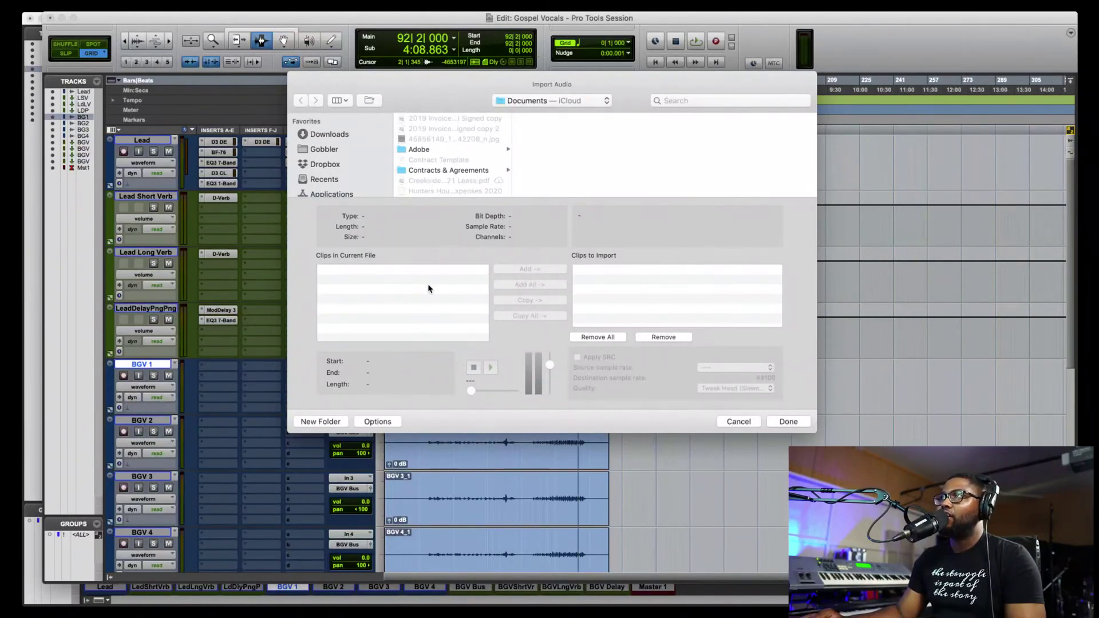
click(483, 150)
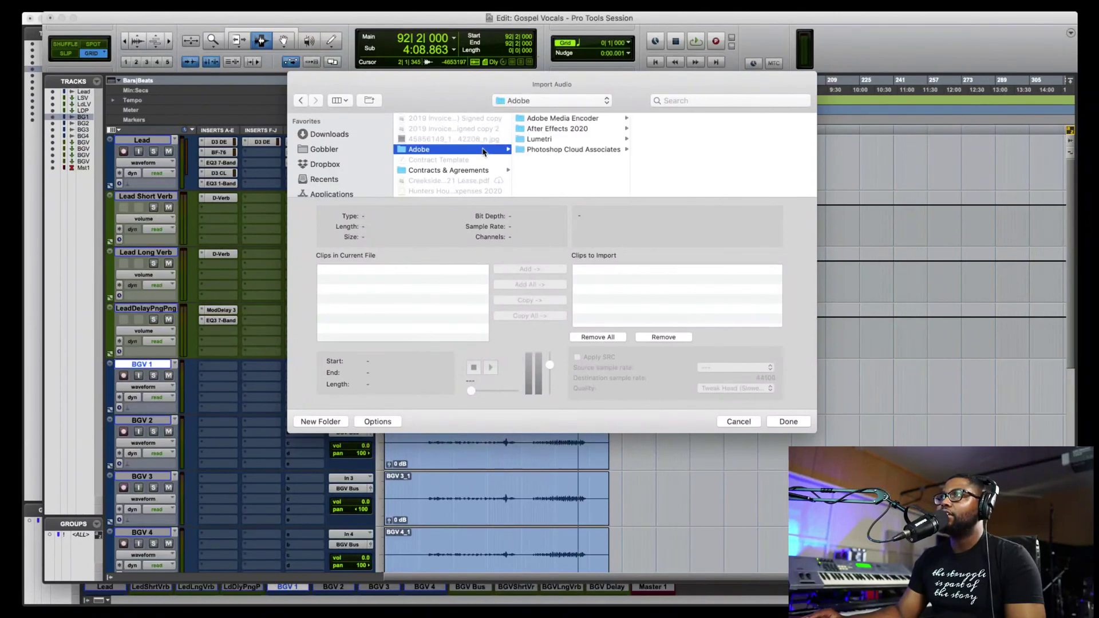
scroll(480, 152, down, 2)
scroll(360, 179, down, 4)
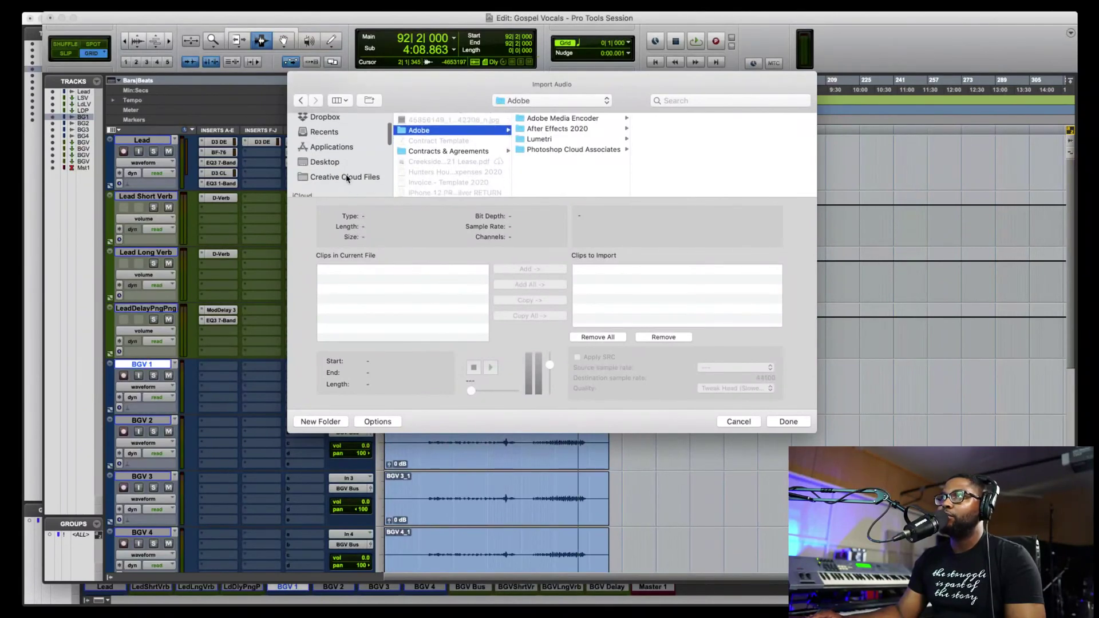
click(349, 159)
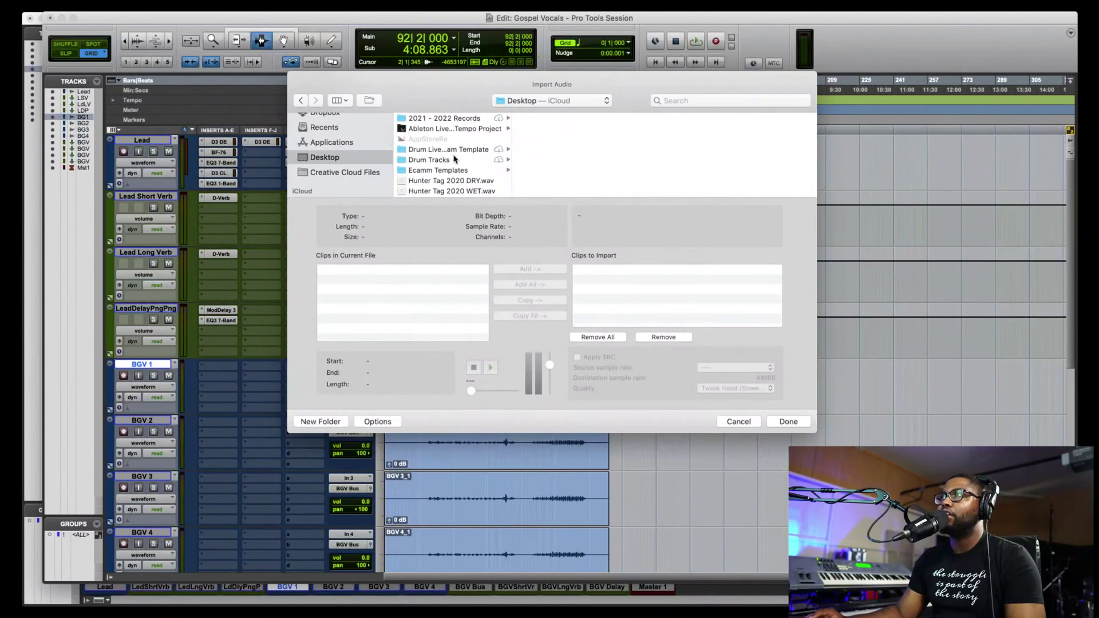
scroll(455, 160, down, 3)
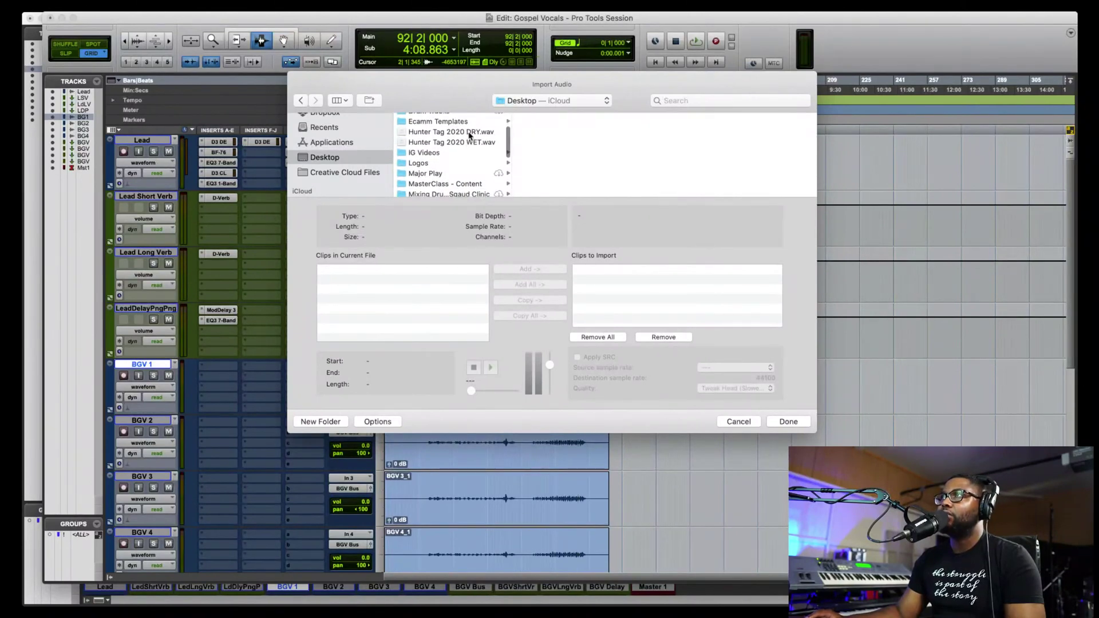
click(469, 134)
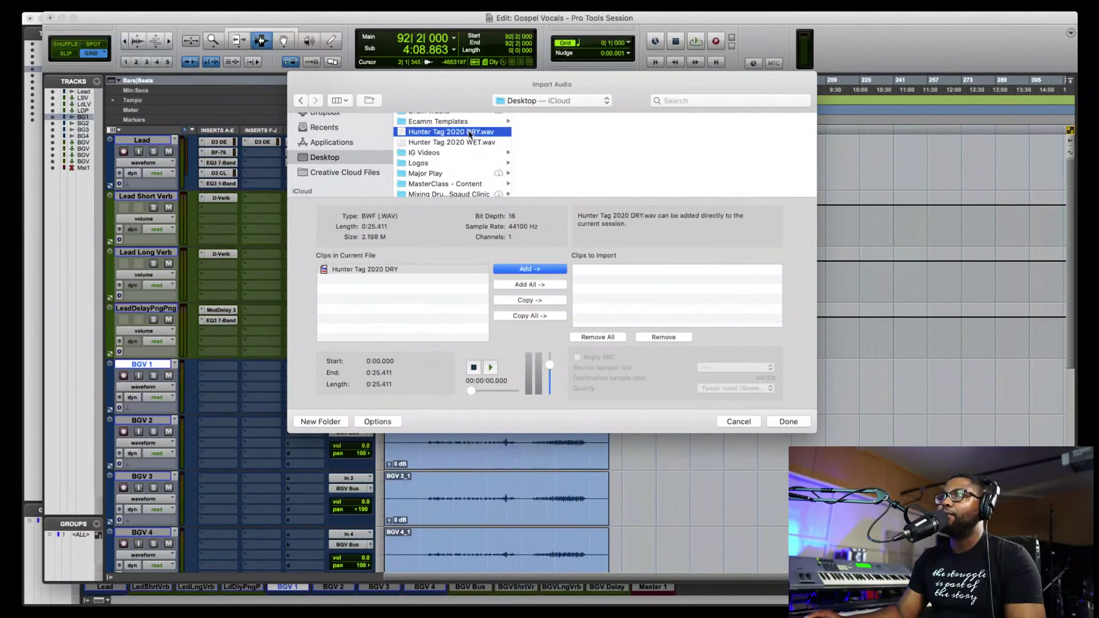
click(552, 316)
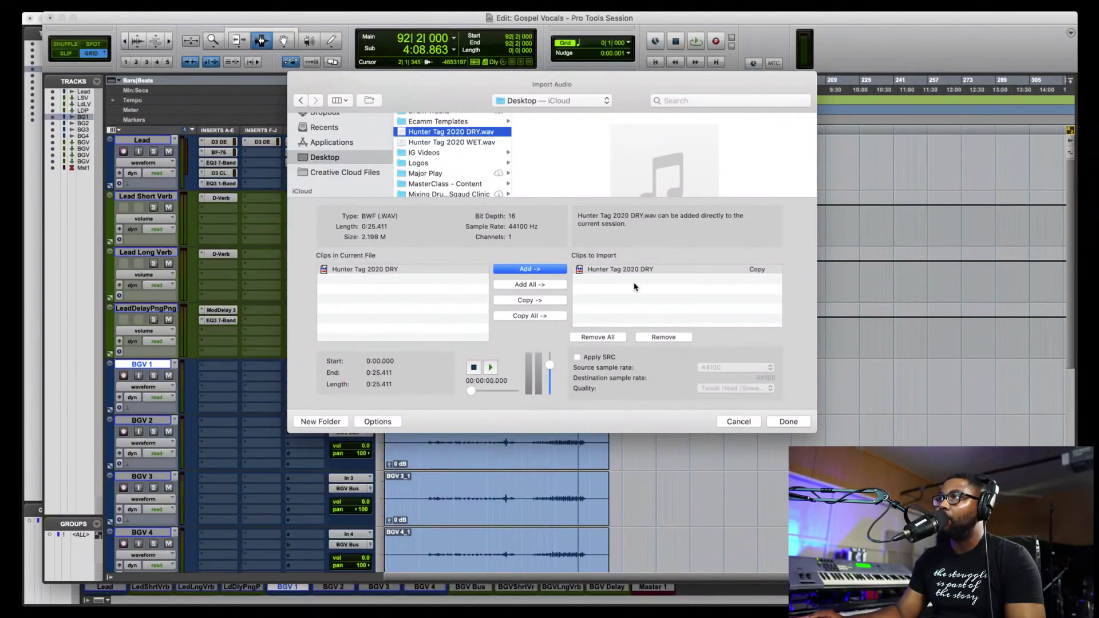
- Confirm the session's Audio Files folder as destination and bring up the Import Options dialog
click(794, 421)
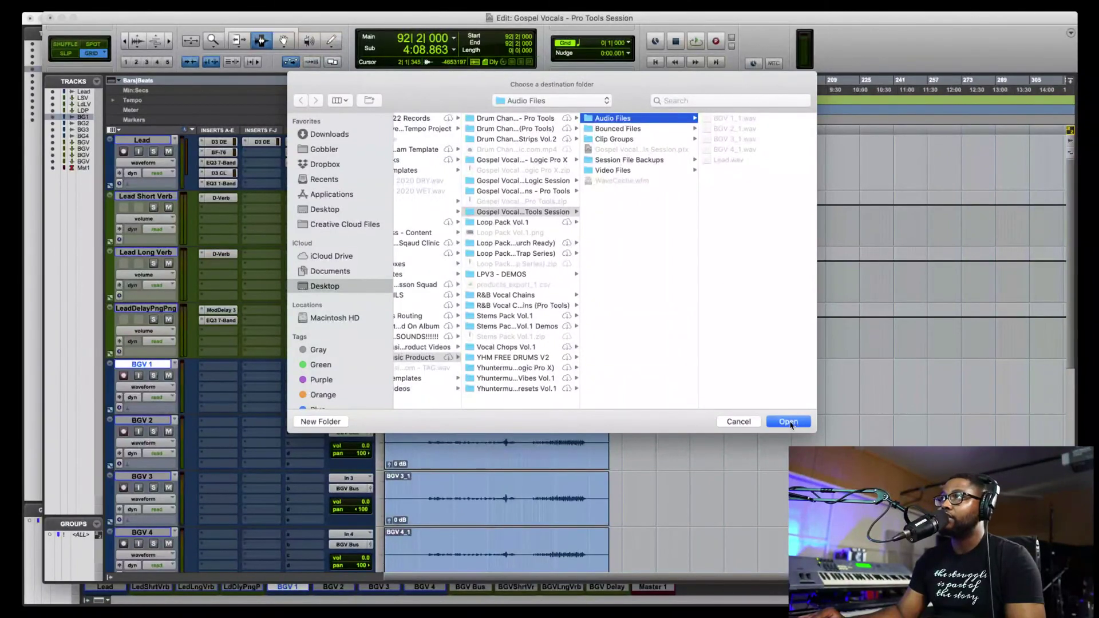
click(787, 422)
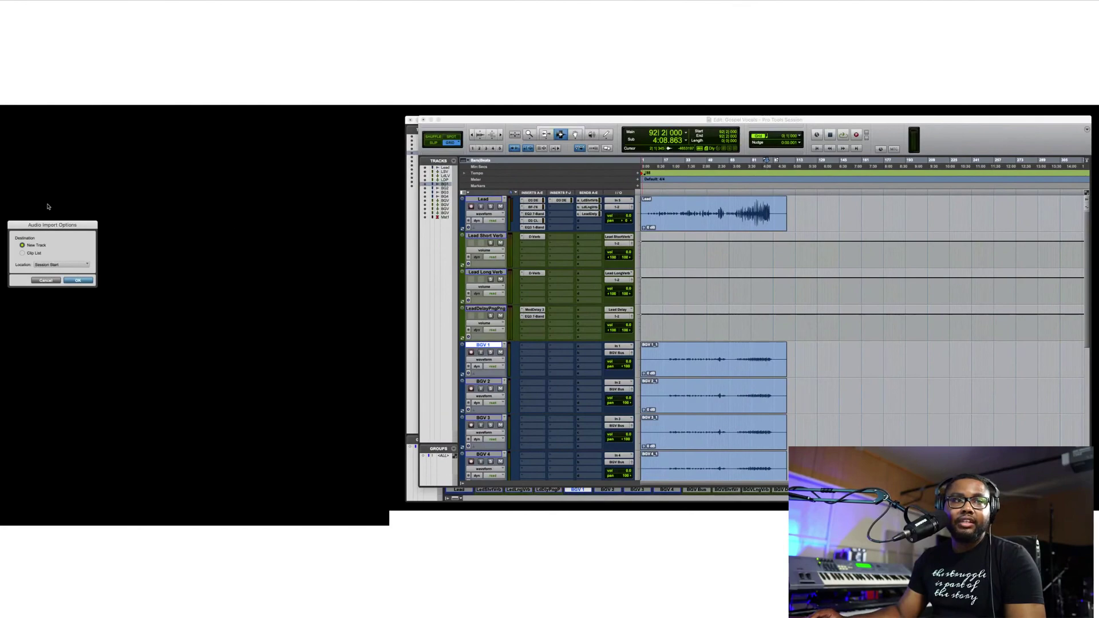
drag(60, 227, 751, 224)
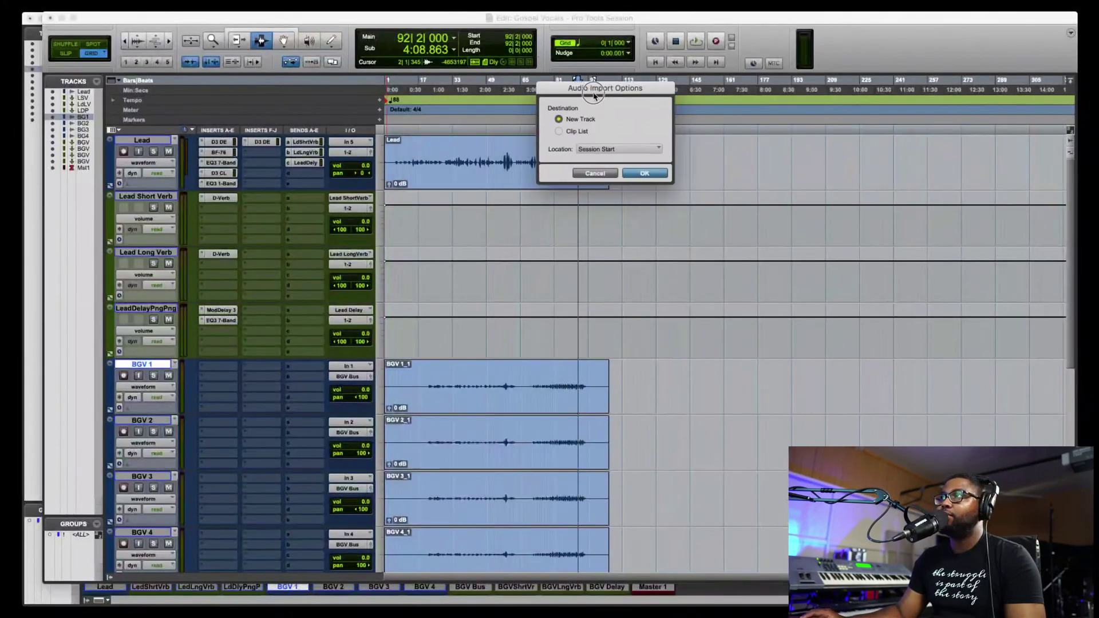
drag(553, 178, 555, 177)
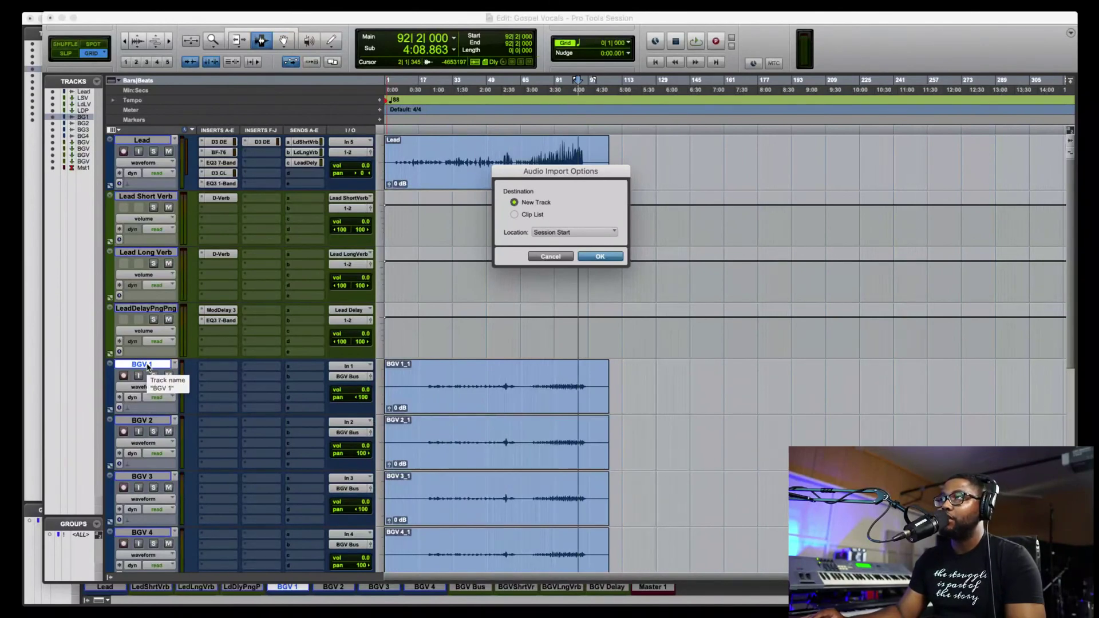
- Import the tag as a New Track at Session Start and drag it directly under Lead
click(514, 215)
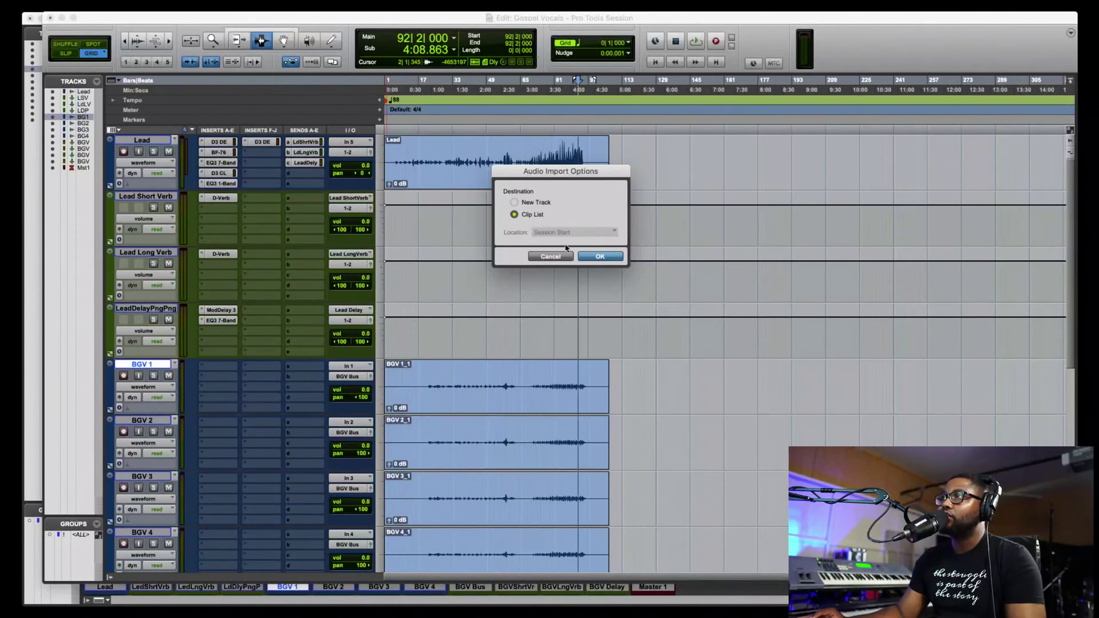
click(523, 204)
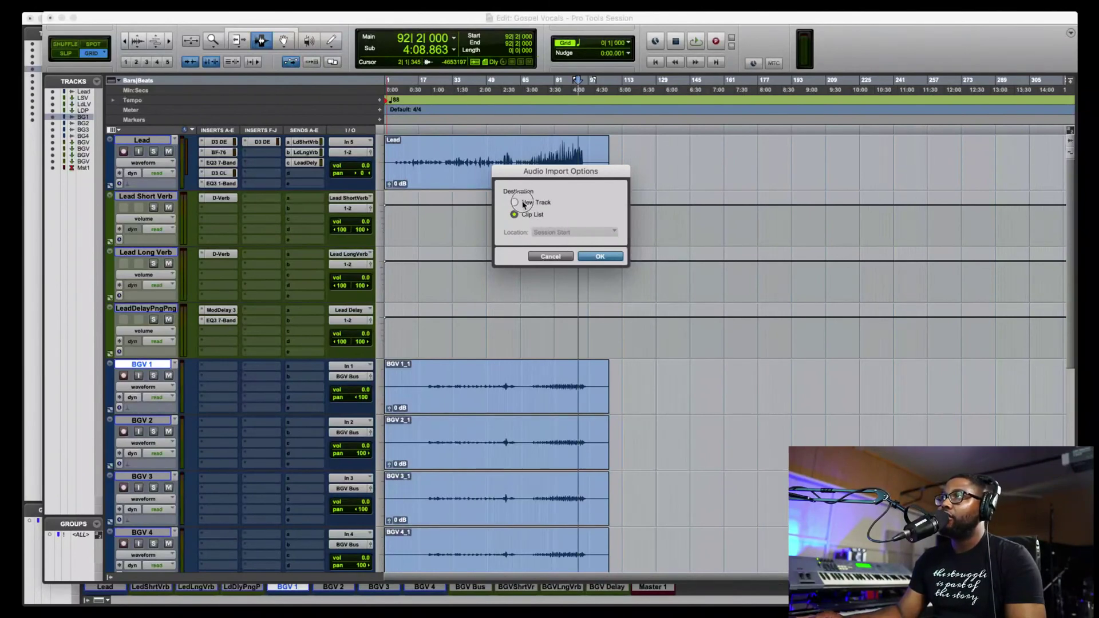
click(599, 257)
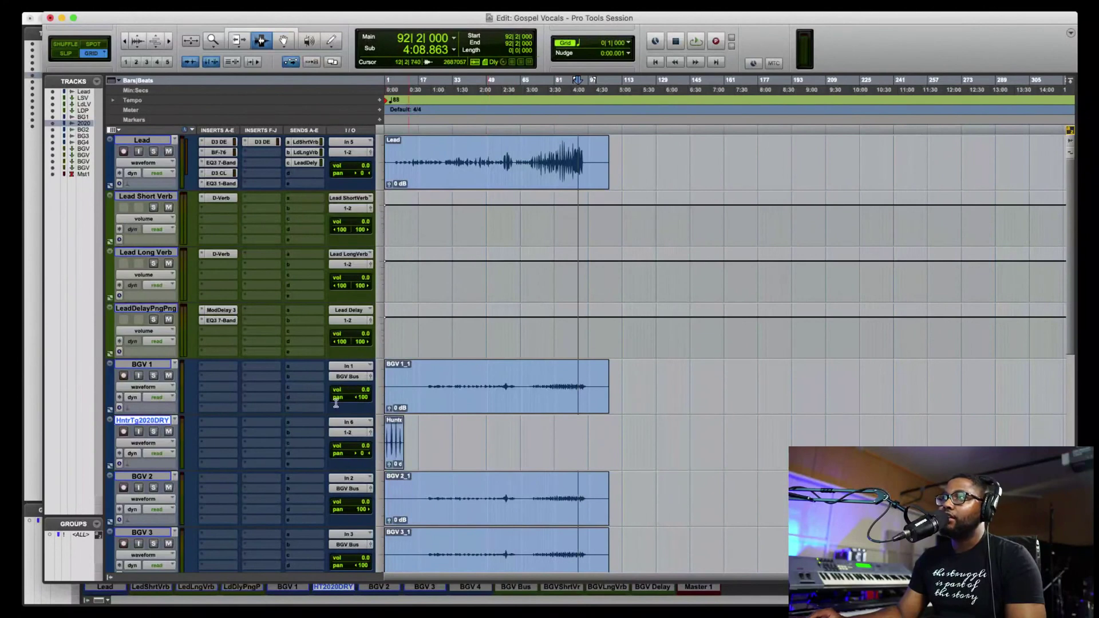
drag(152, 422, 179, 194)
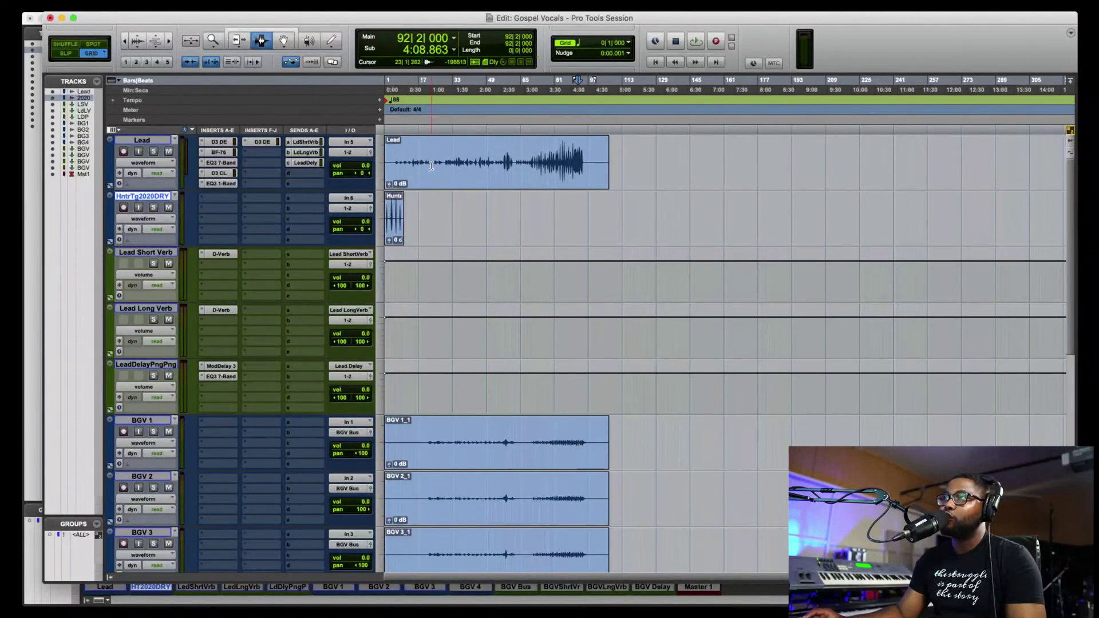
- Try replacing the Lead clip with the tag clip on the Lead track, then undo both changes
click(283, 40)
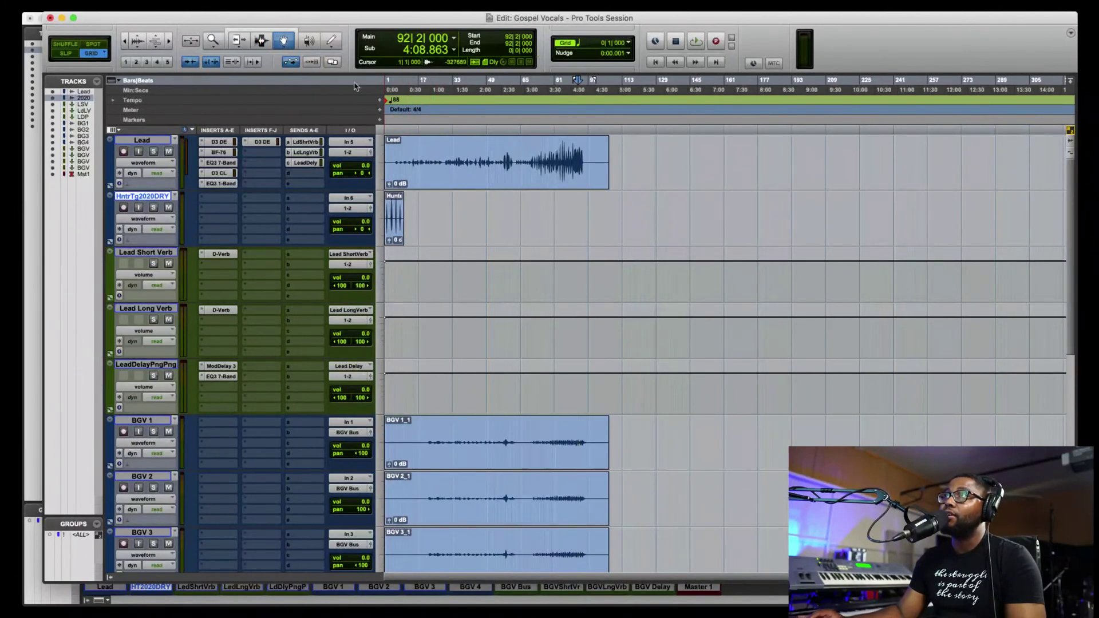
click(458, 172)
key(Delete)
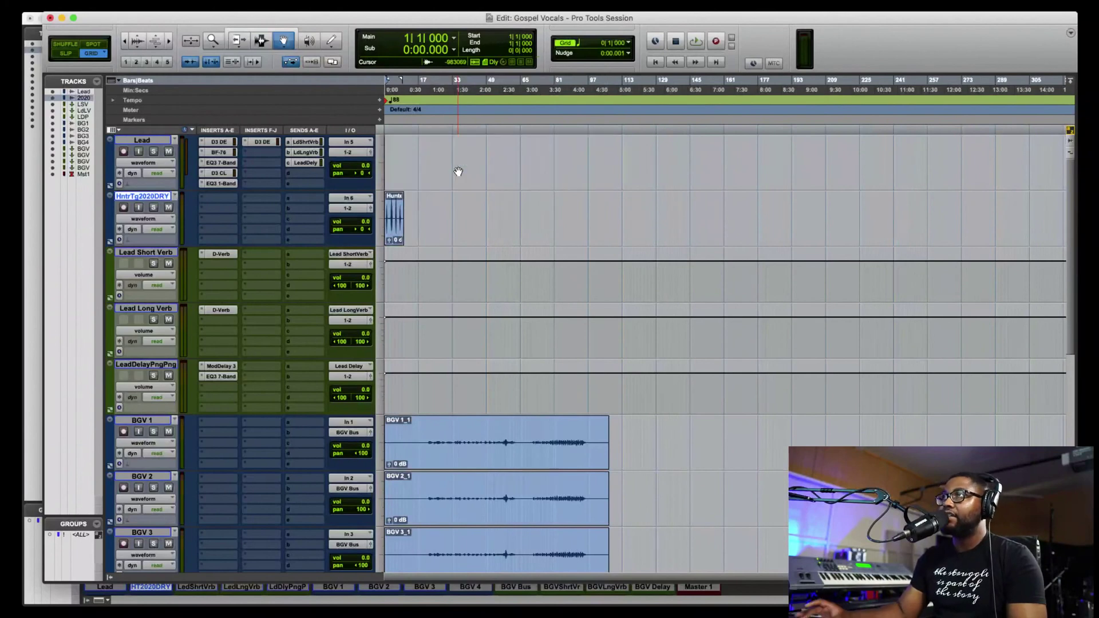
drag(404, 213, 397, 179)
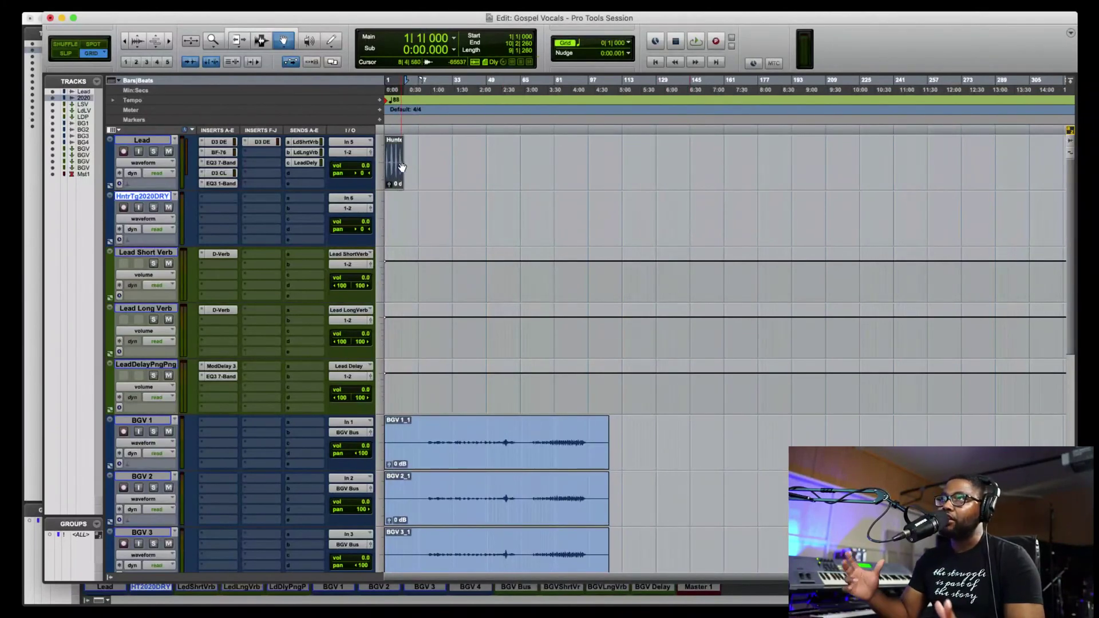
key(super+z)
key(super+z)
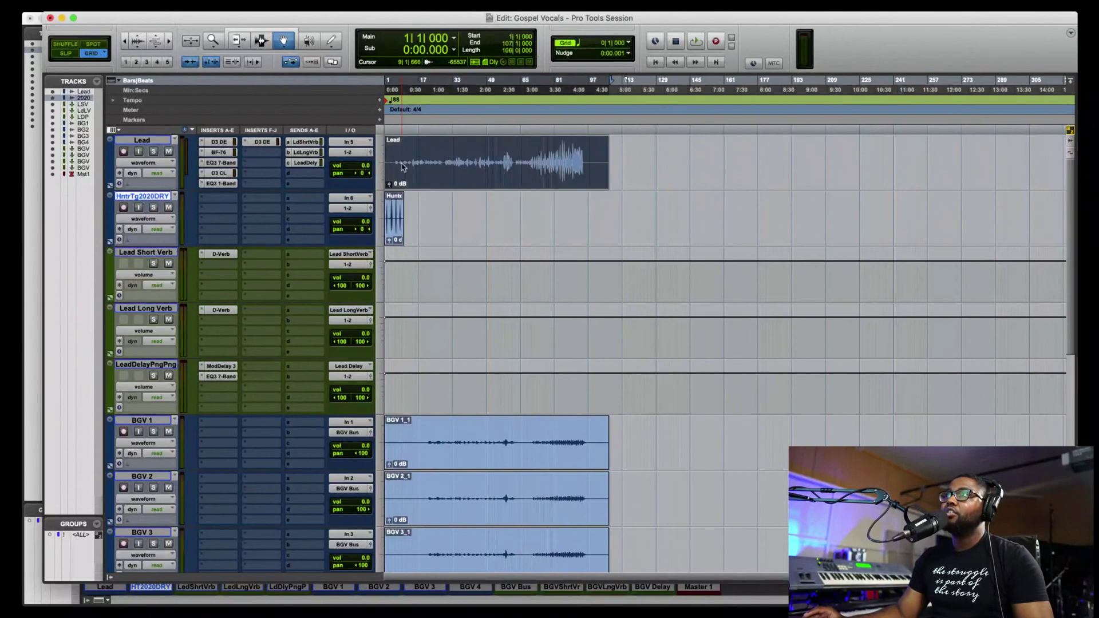
key(super+z)
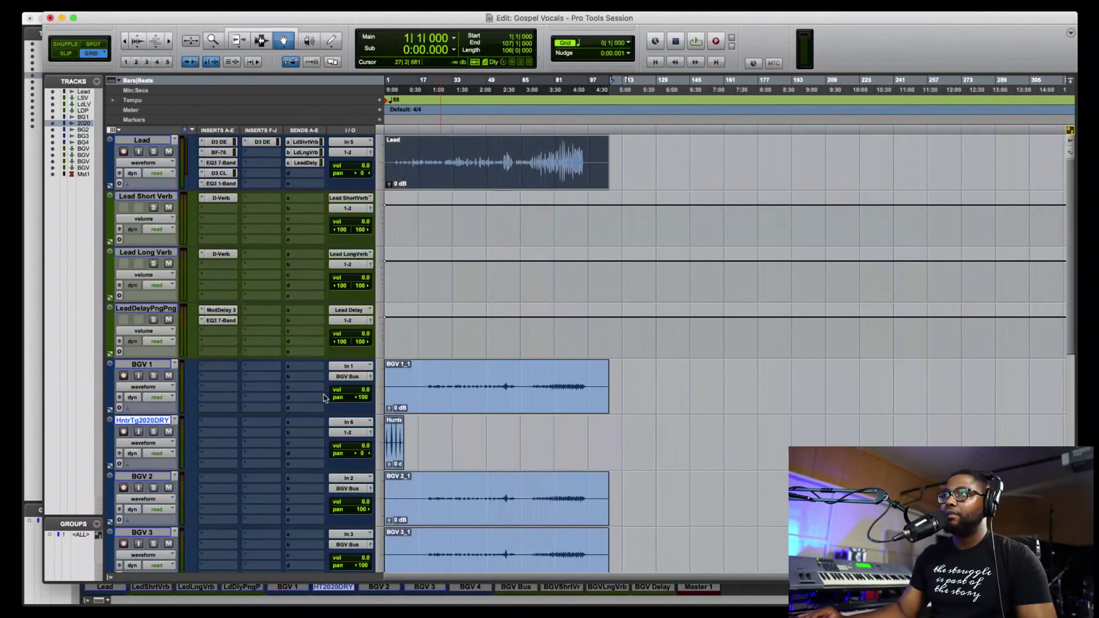
- Select BGV 1, open the New Tracks dialog and cancel it without adding a track
click(158, 366)
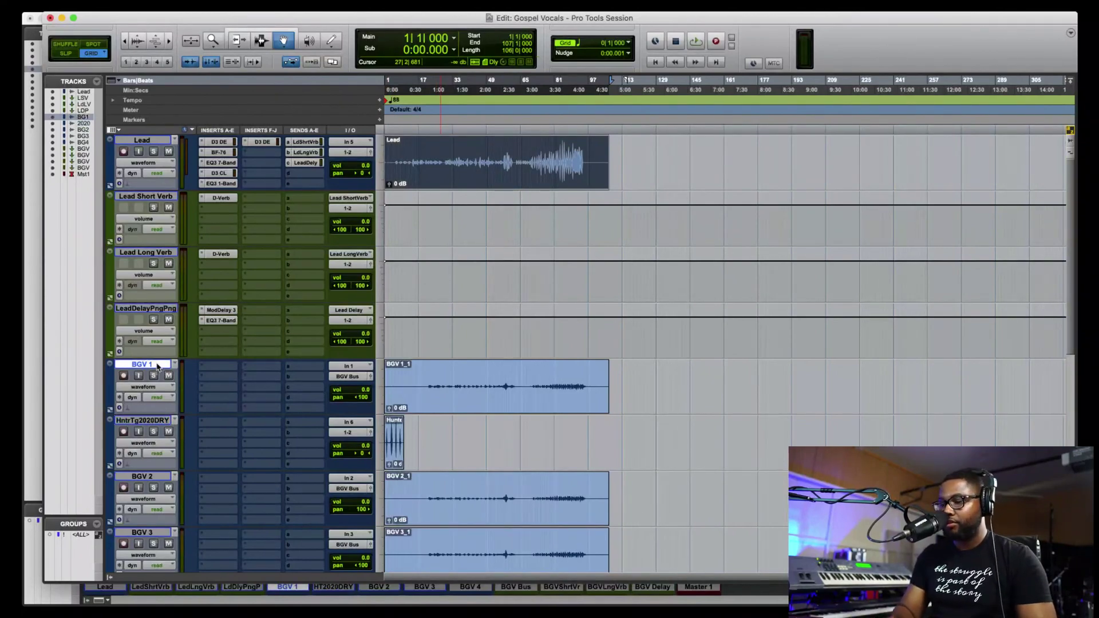
key(shift+super+n)
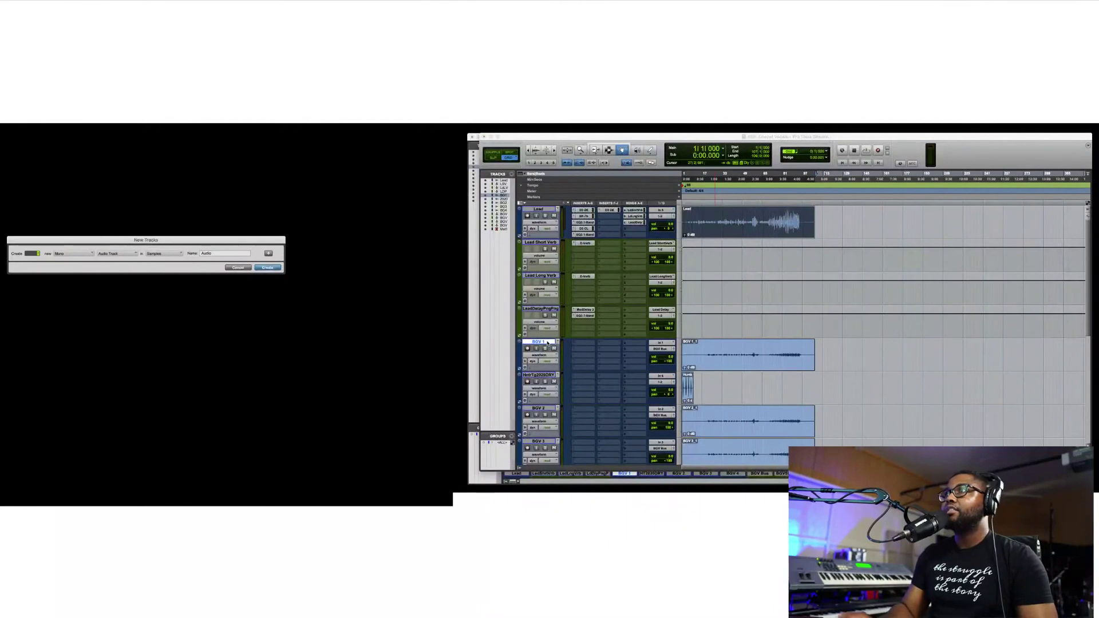
click(247, 267)
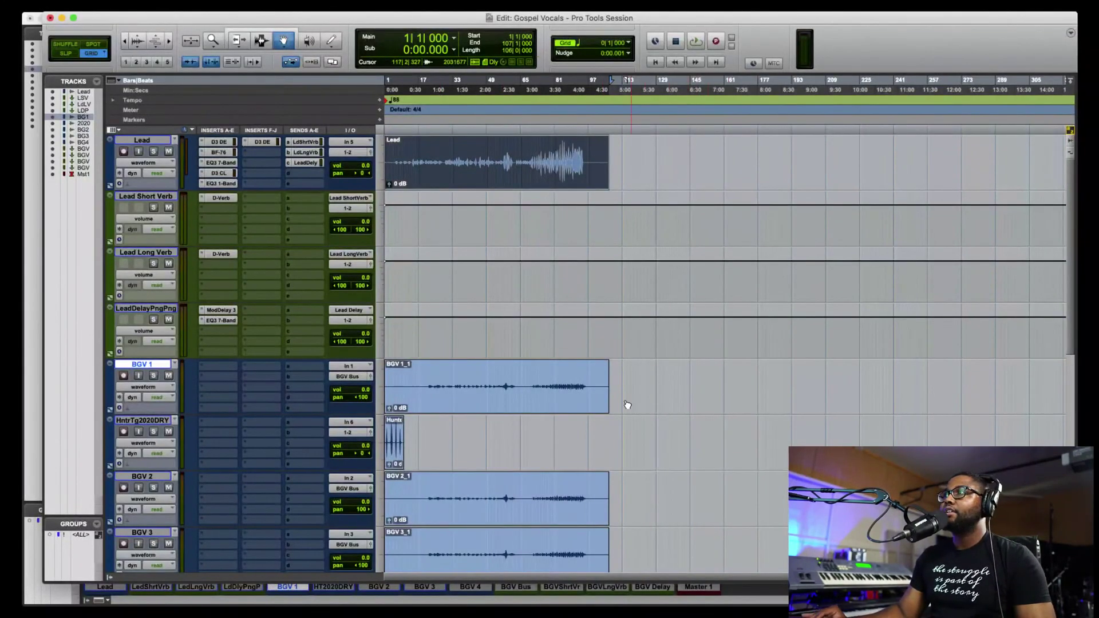
click(625, 408)
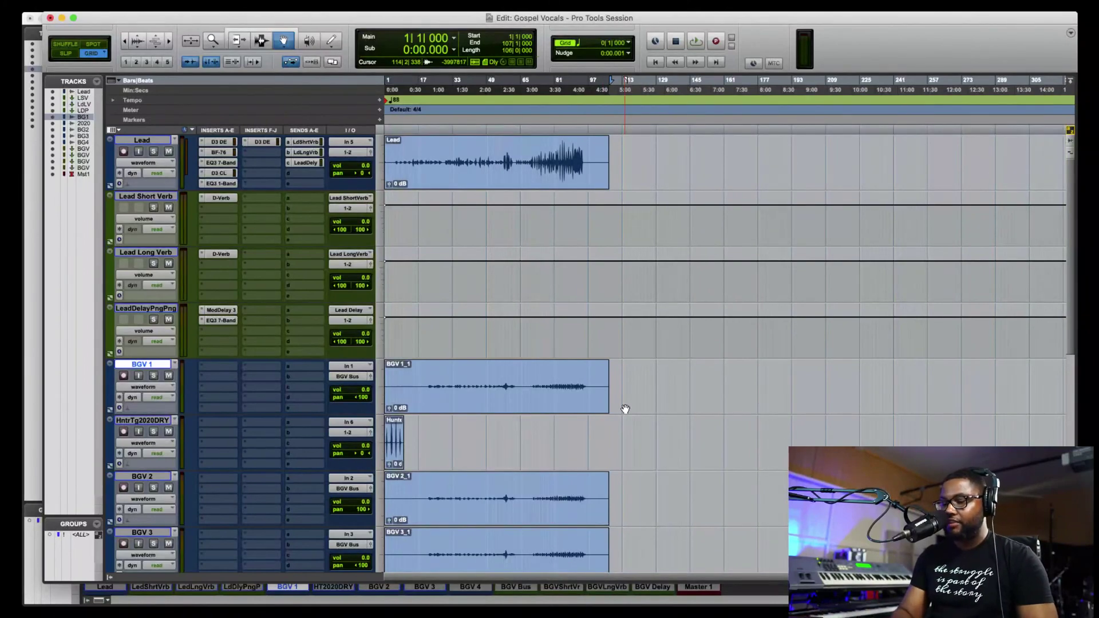
- Queue Hunter Tag 2020 DRY.wav for copying into the session's Audio Files folder
key(super+shift+i)
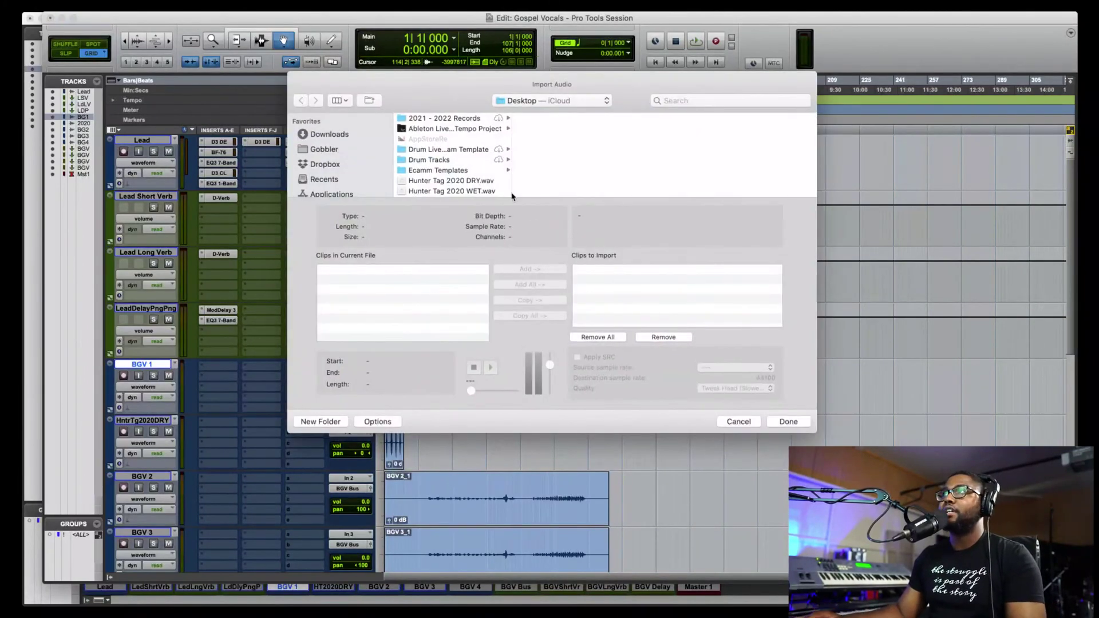
scroll(449, 169, down, 2)
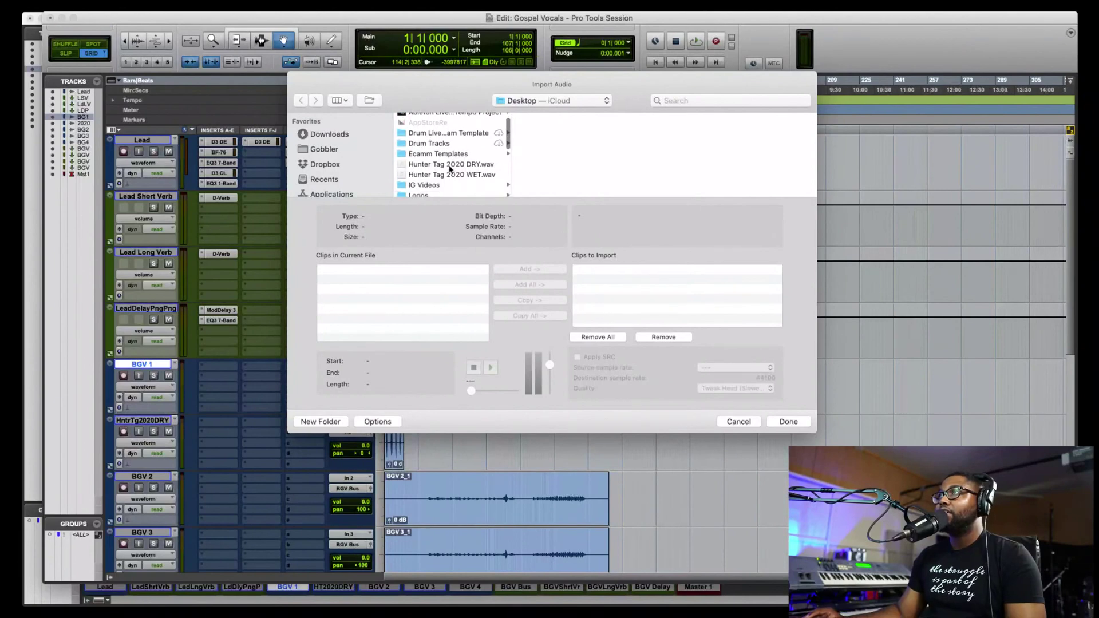
click(456, 166)
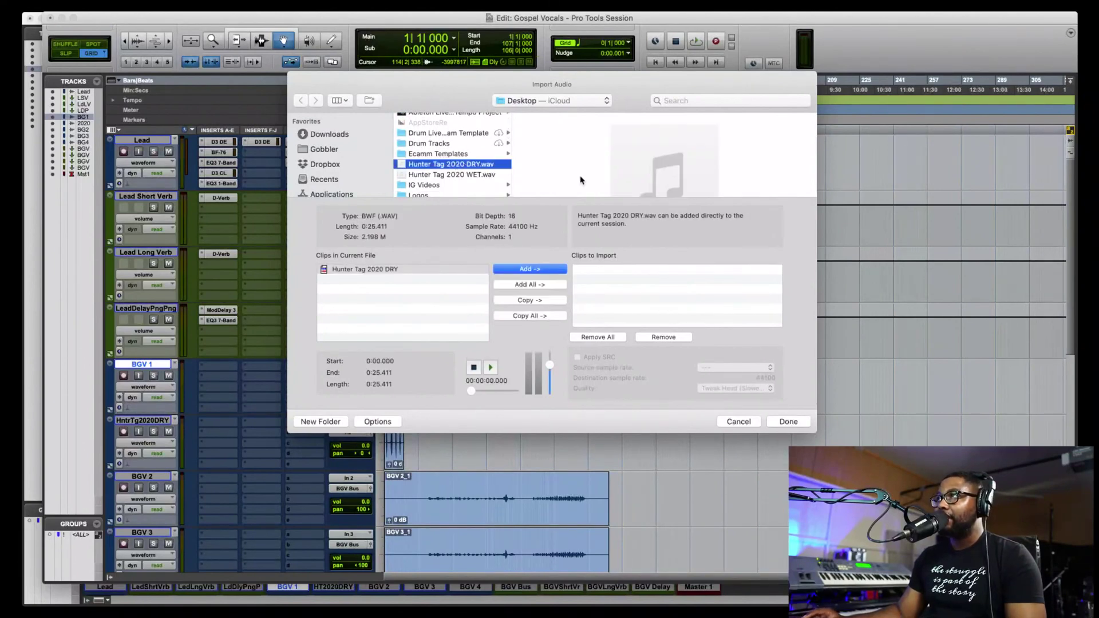
click(550, 317)
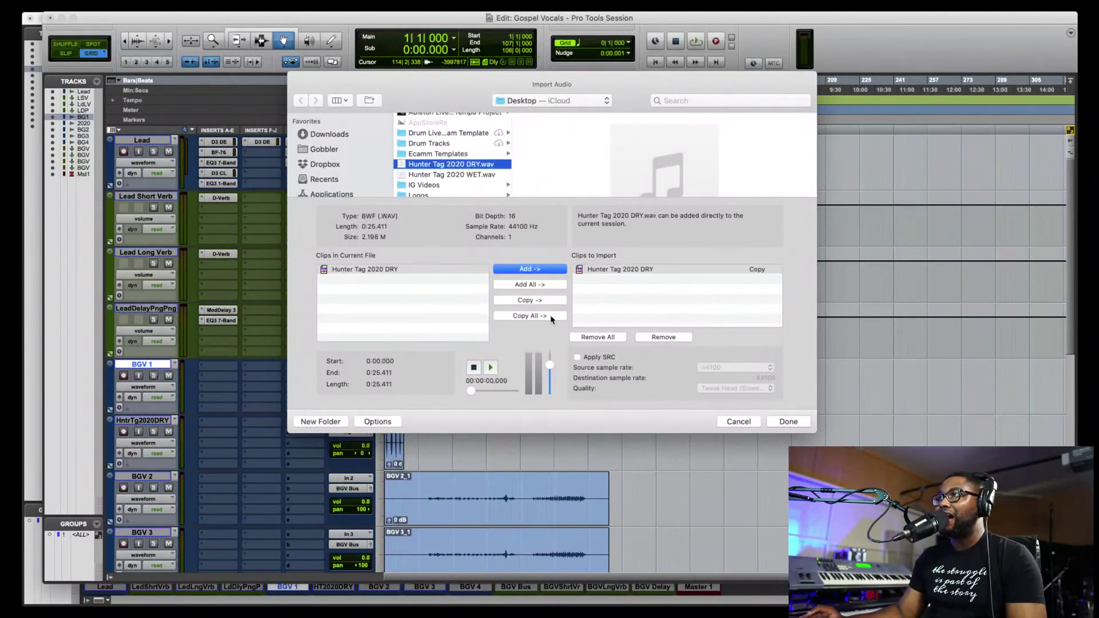
click(794, 421)
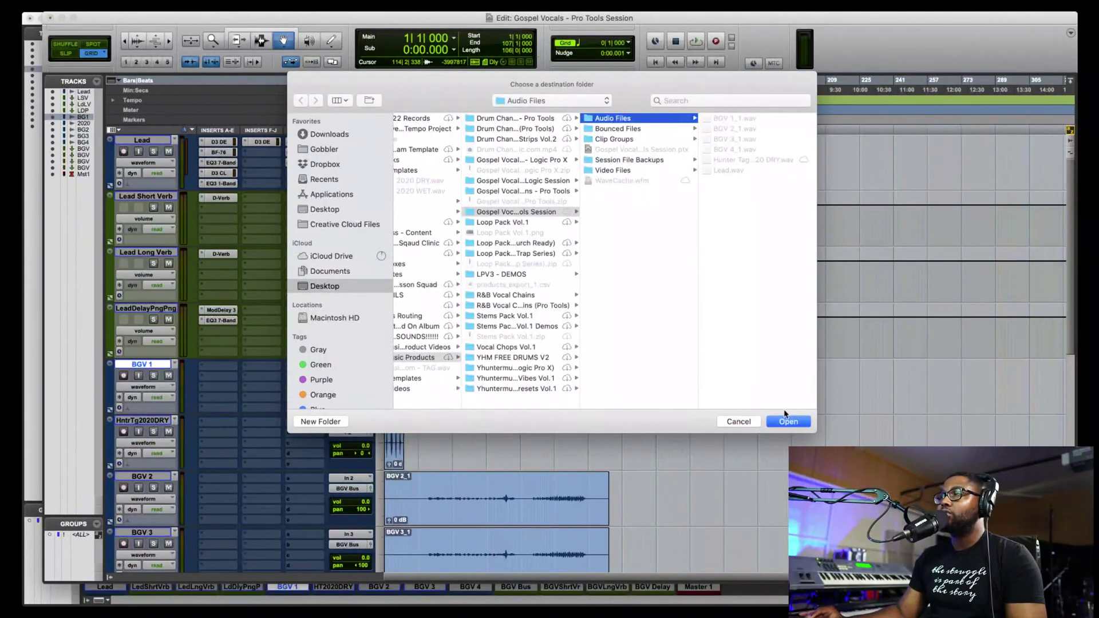
click(789, 423)
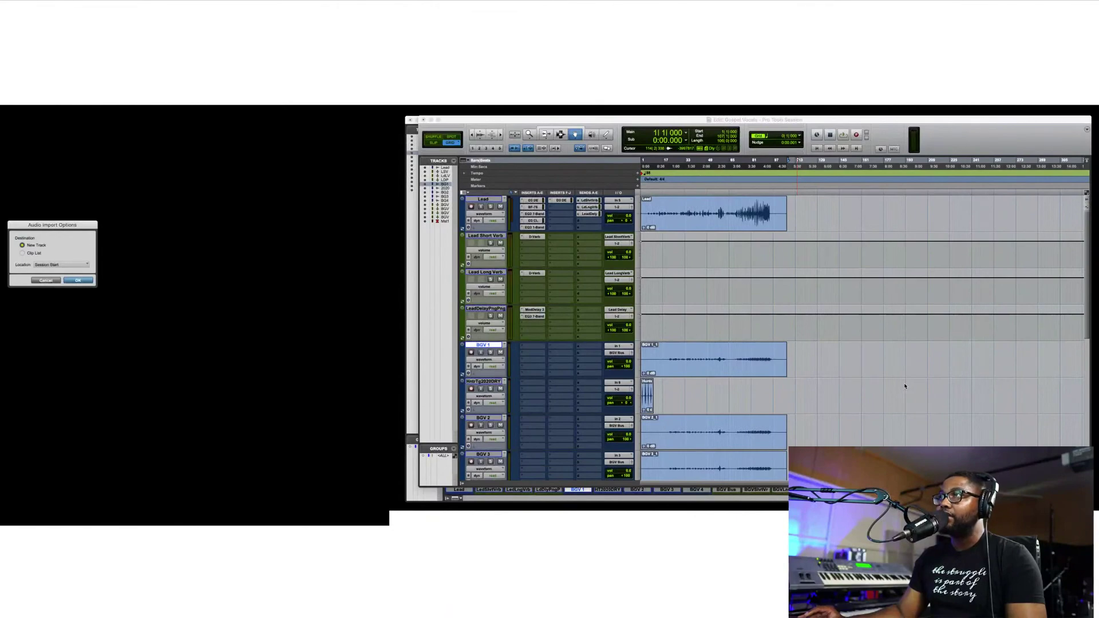
- Set the import destination to Clip List and stamp the file with a unique identifier
drag(57, 227, 770, 214)
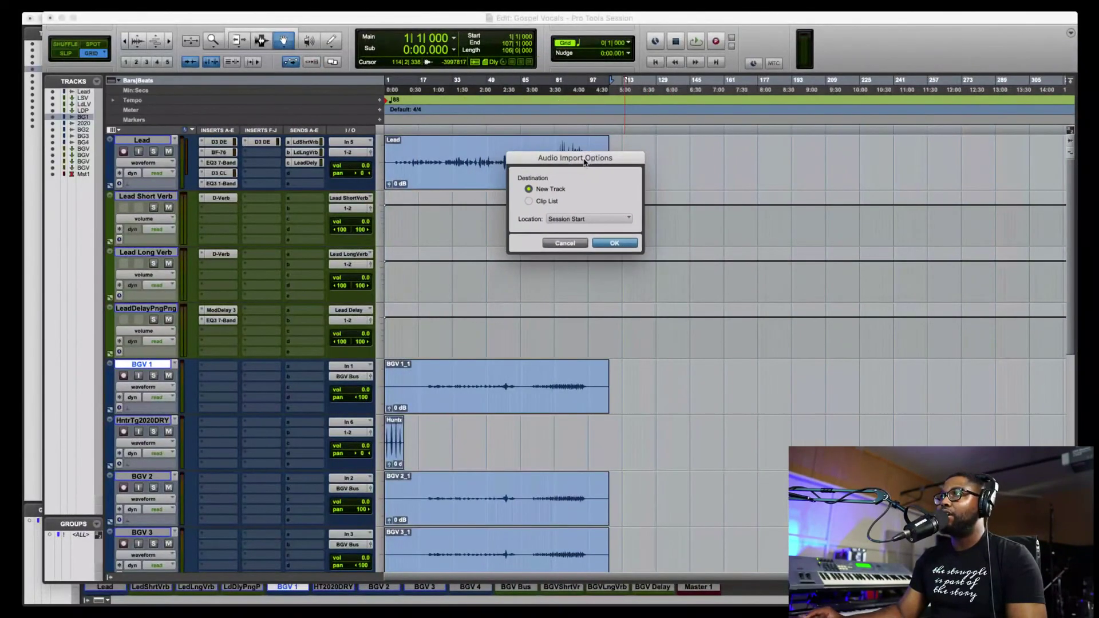
click(529, 202)
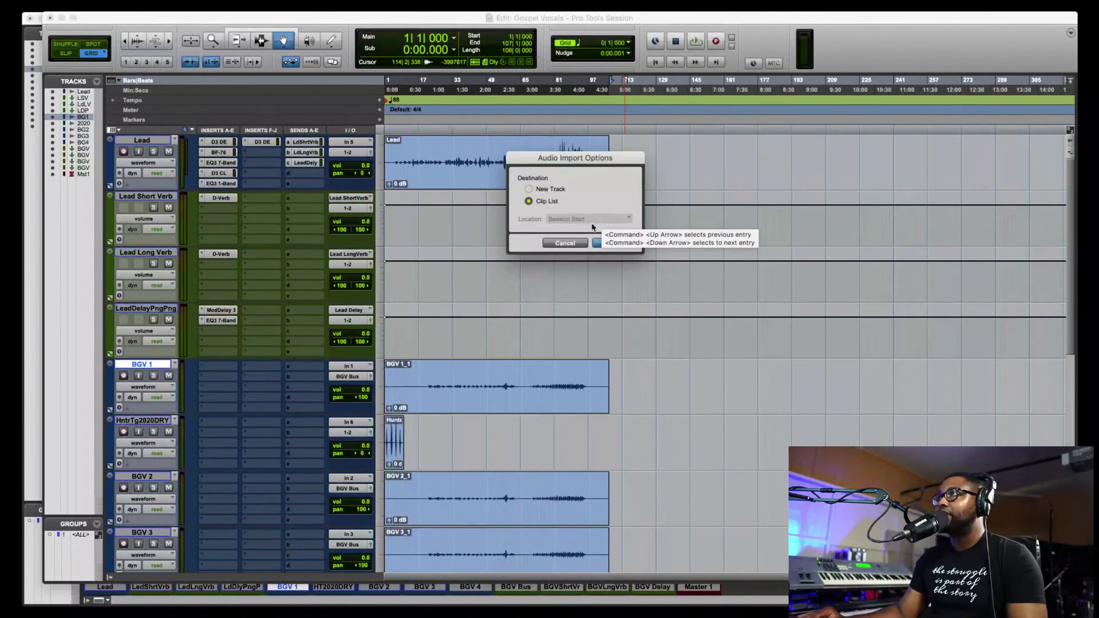
click(617, 245)
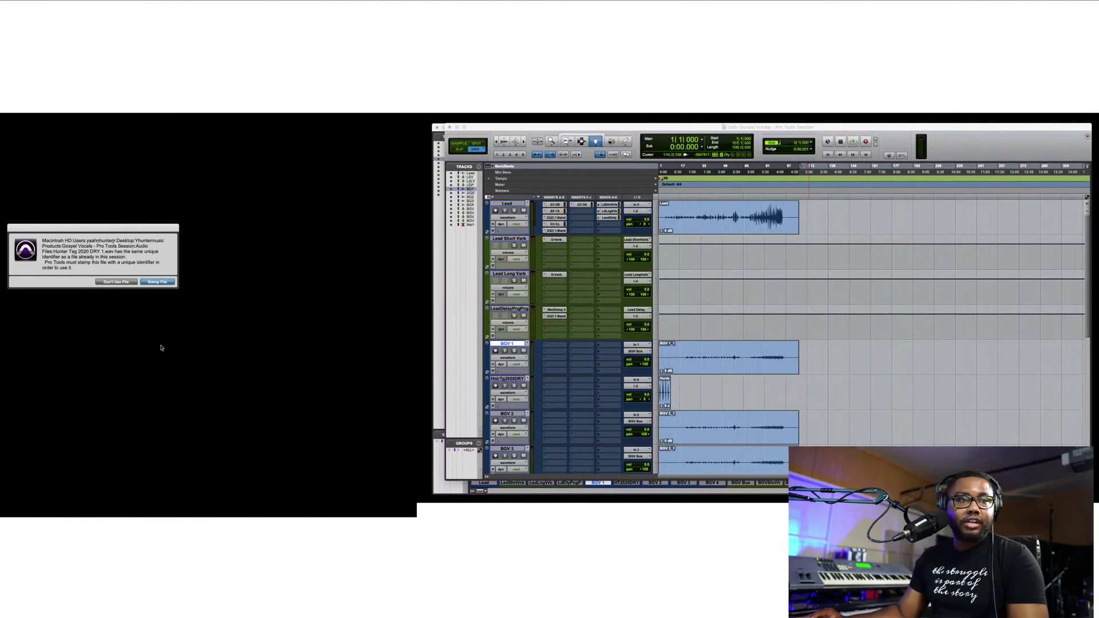
click(156, 282)
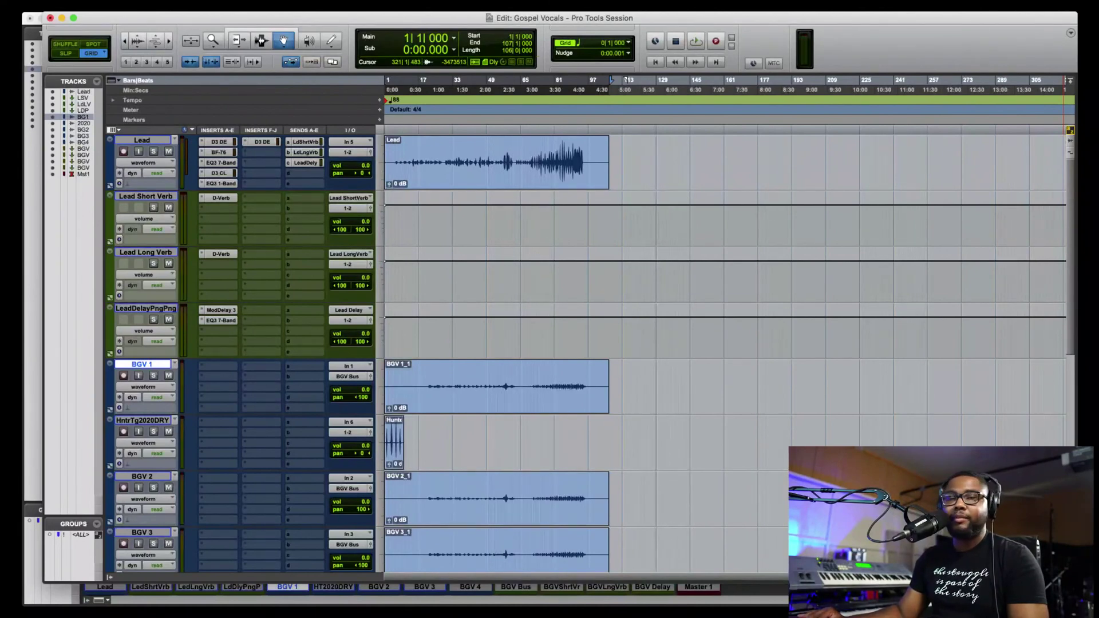
- Drag the Lead clip from the Clips list onto the Lead track, then undo it
key(super+shift+r)
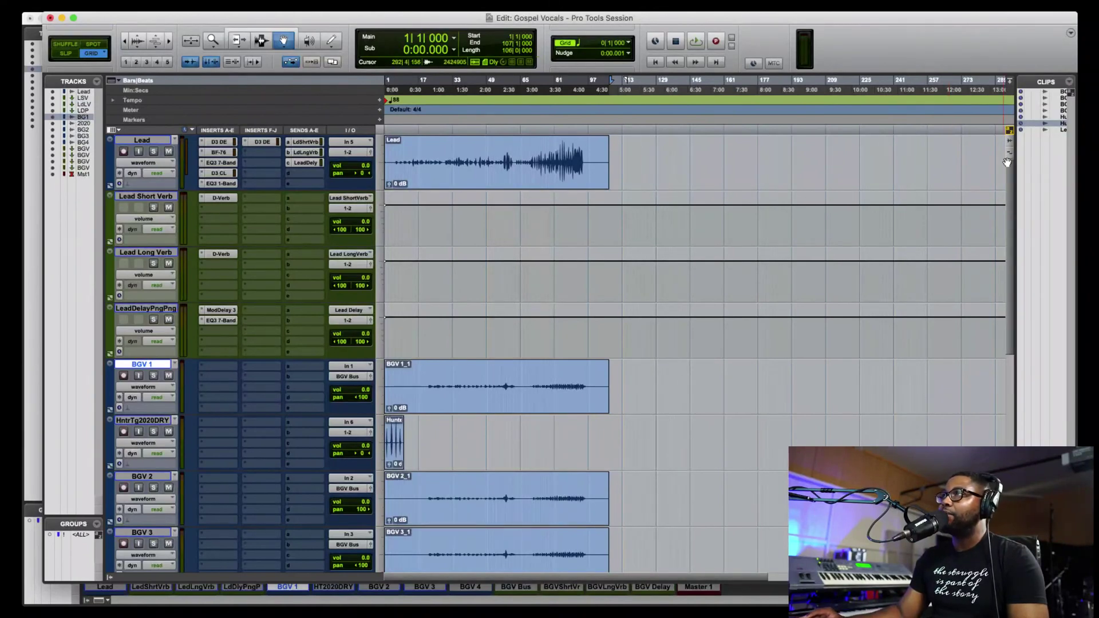
scroll(1039, 206, right, 1)
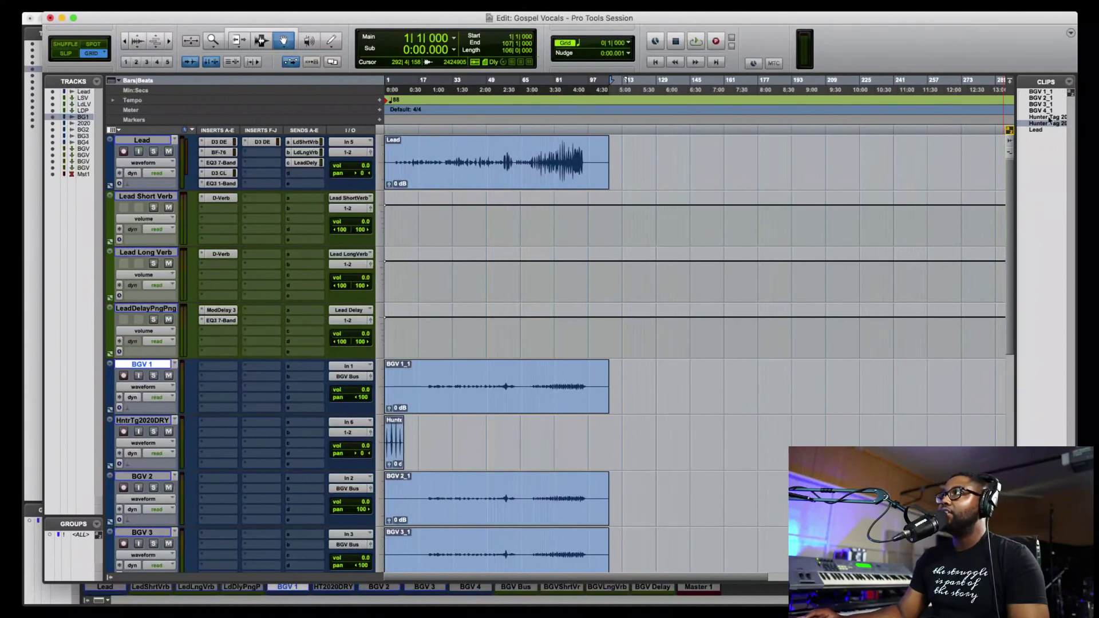
drag(1041, 127, 384, 171)
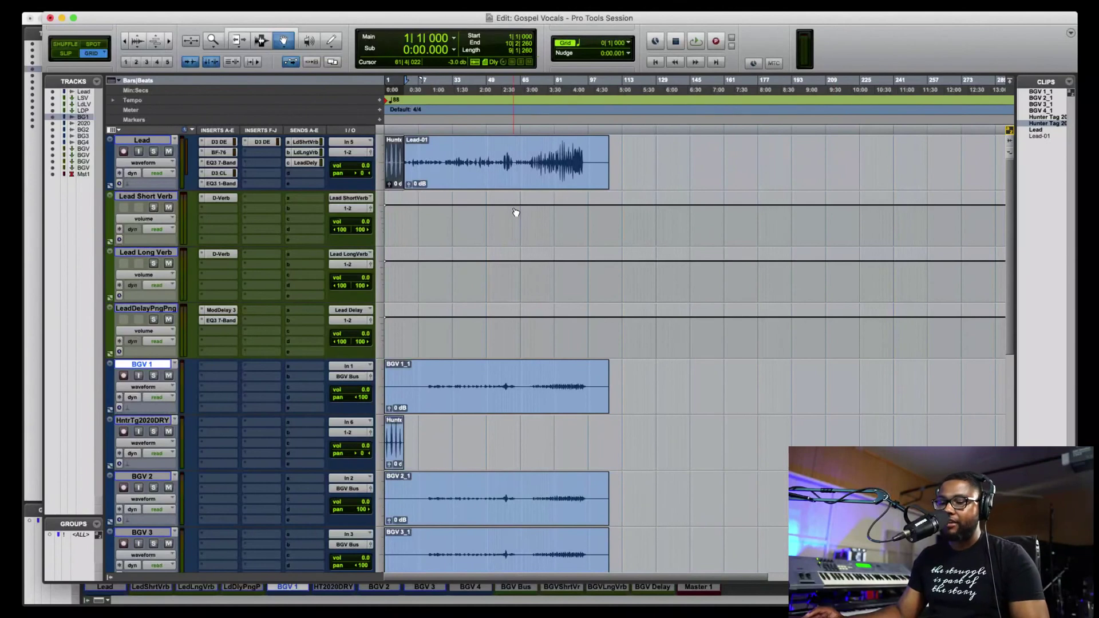
key(super+z)
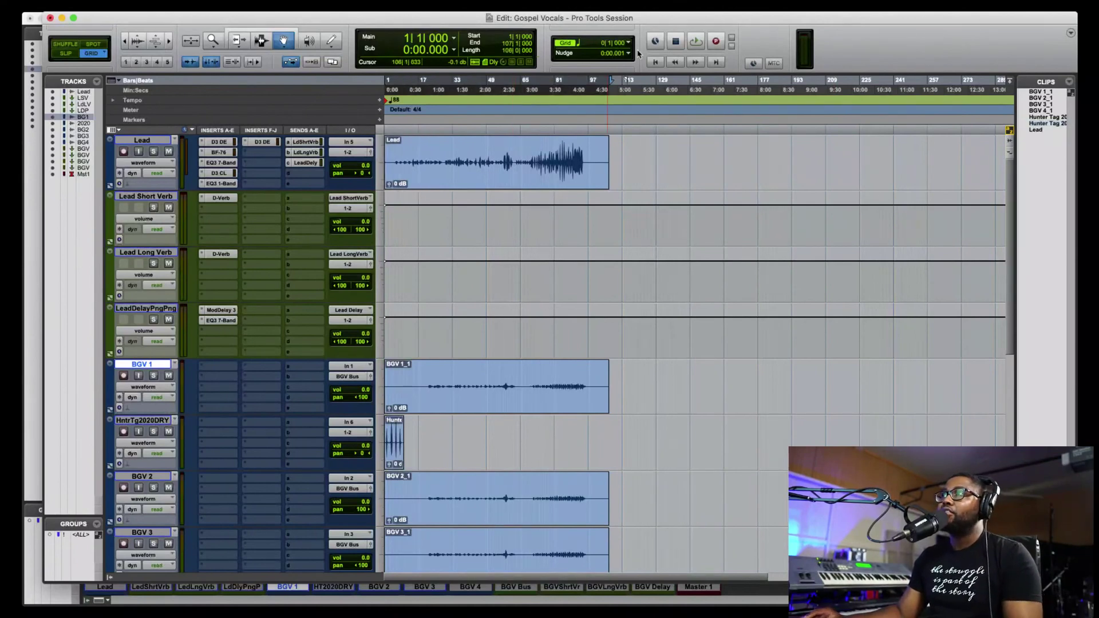
- Play from around bar 84 and switch to the Mix window
click(560, 89)
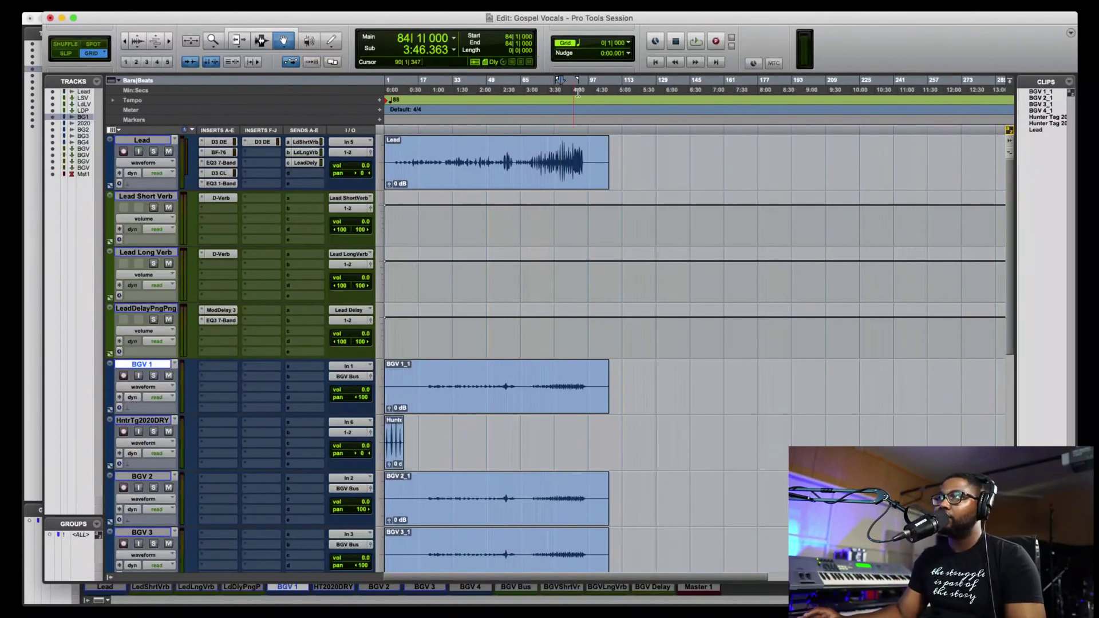
key(space)
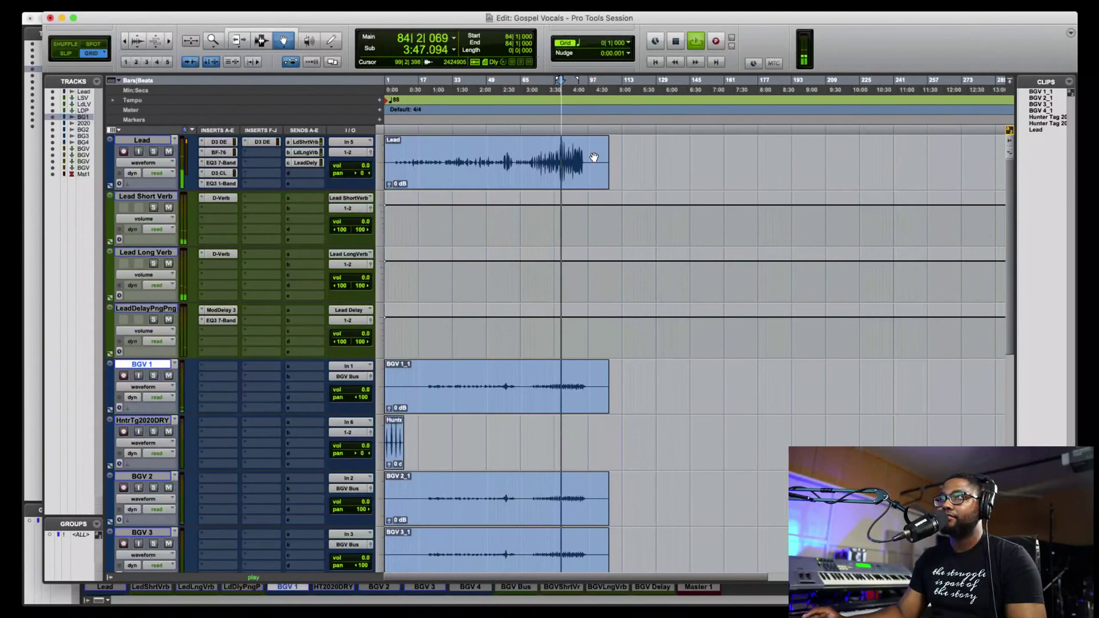
key(super+equal)
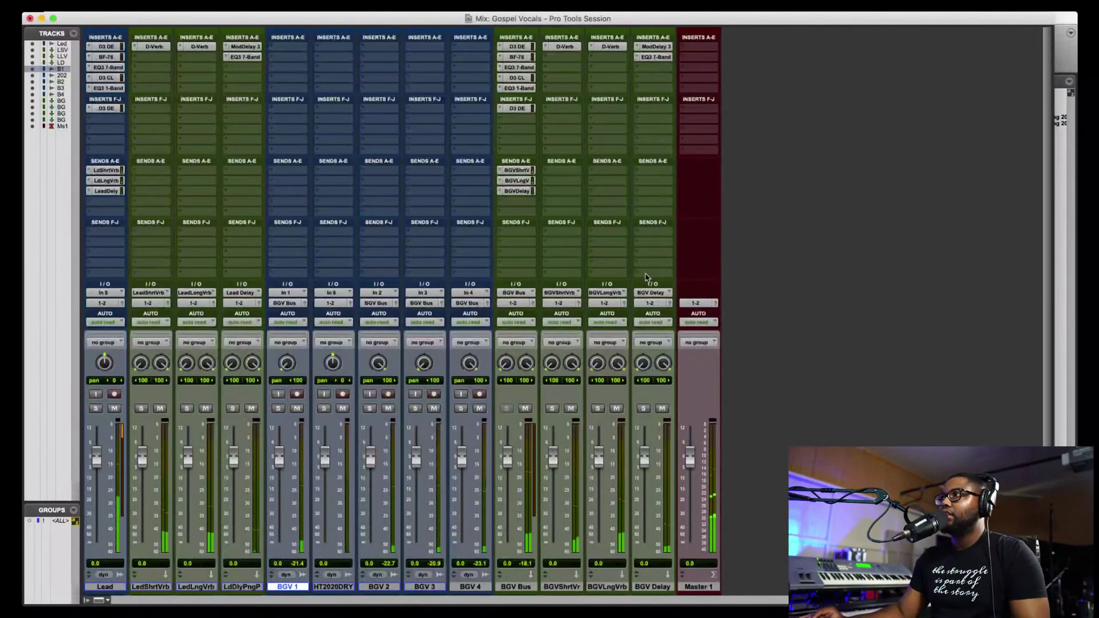
- Set the Master 1 fader to +9.6 dB and rearrange the LedShrtVrb and LedLngVrb strips
drag(693, 461, 689, 428)
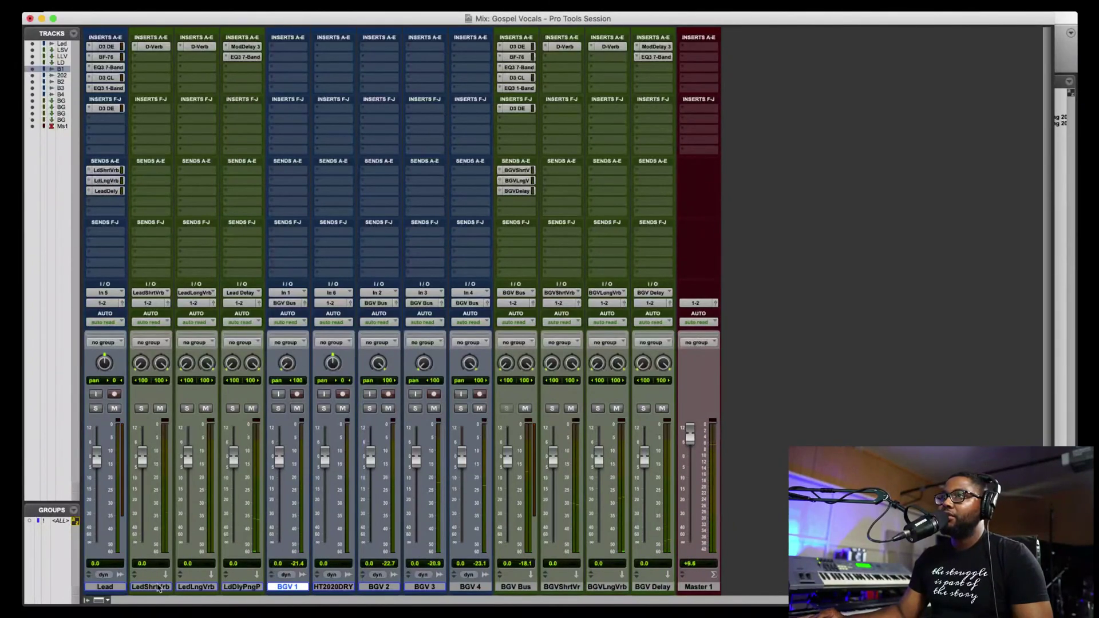
mouse_move(151, 587)
mouse_down()
mouse_move(400, 582)
mouse_move(375, 572)
mouse_move(326, 588)
mouse_move(156, 592)
mouse_up()
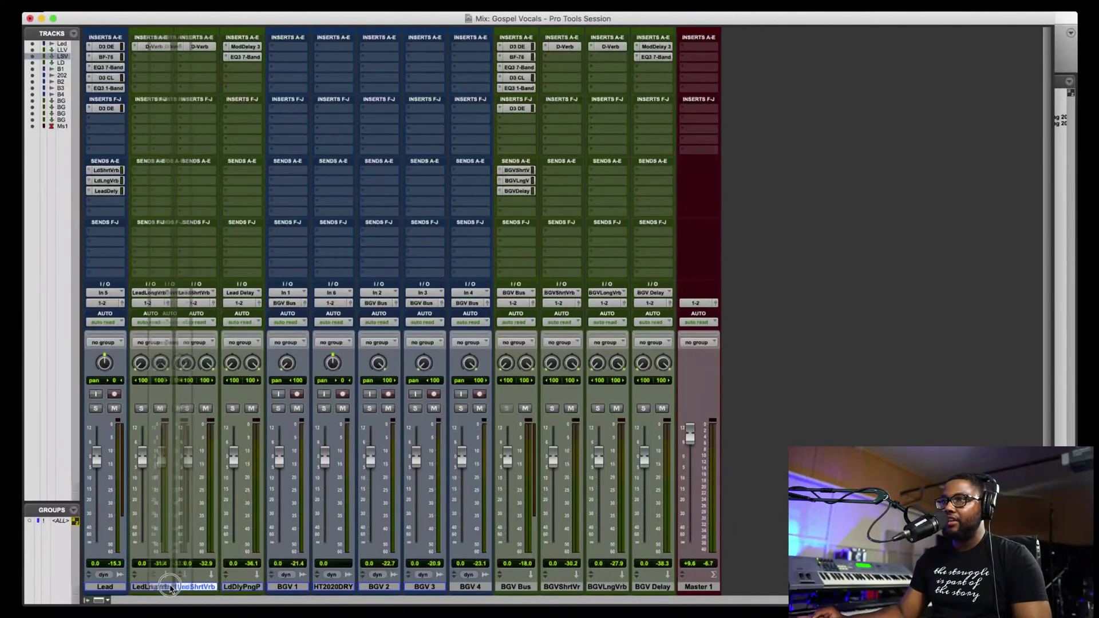
drag(150, 587, 146, 586)
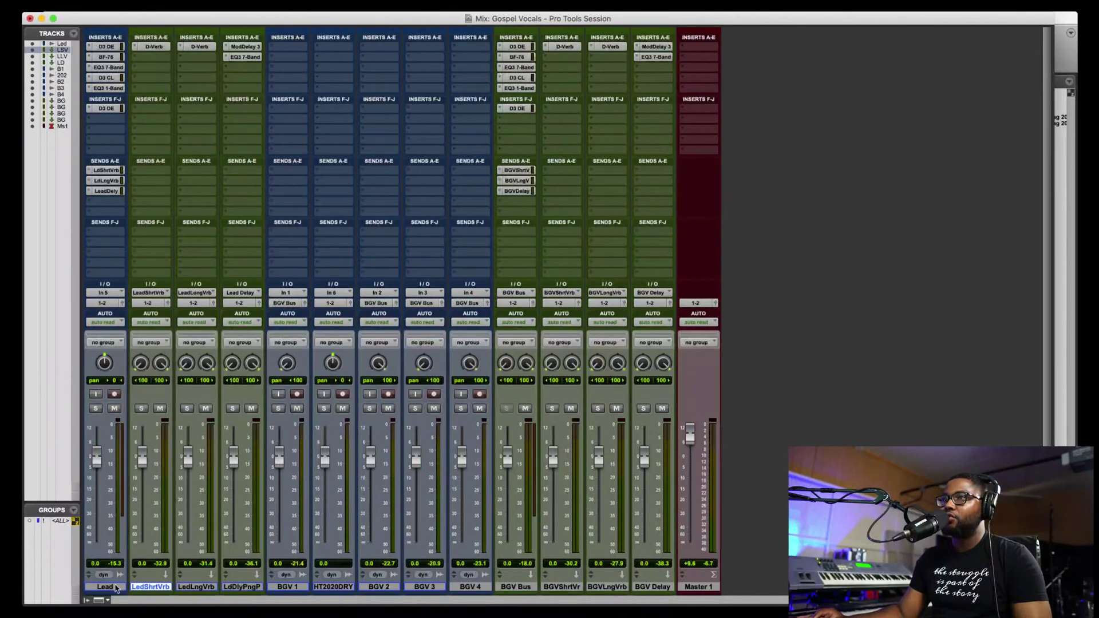
- Select the Lead through BGV Bus channel strips in the mixer
click(238, 588)
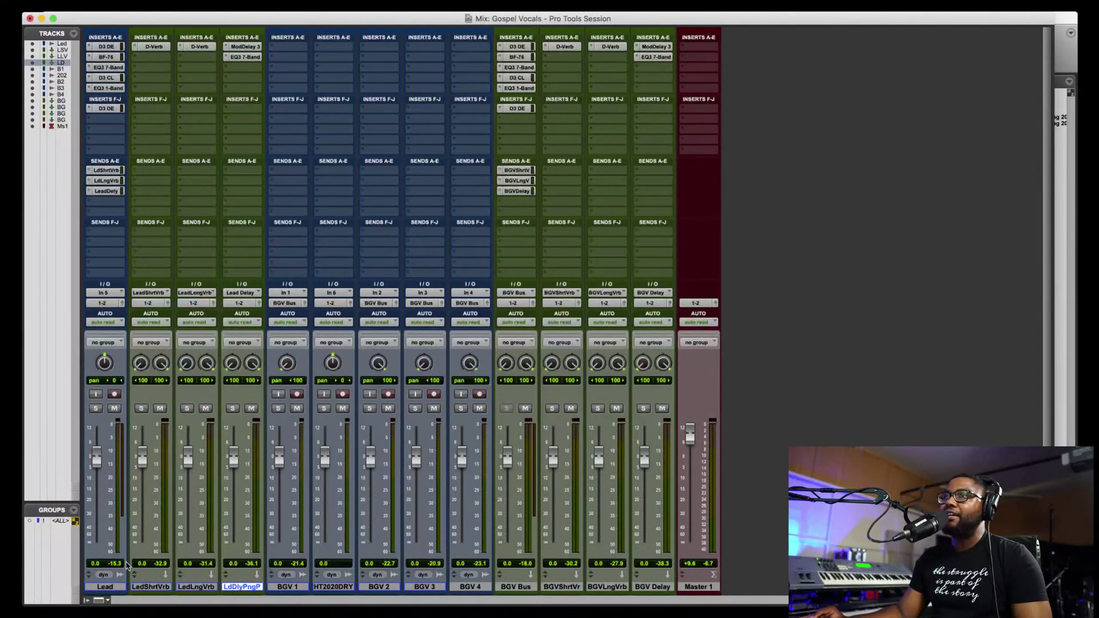
click(108, 587)
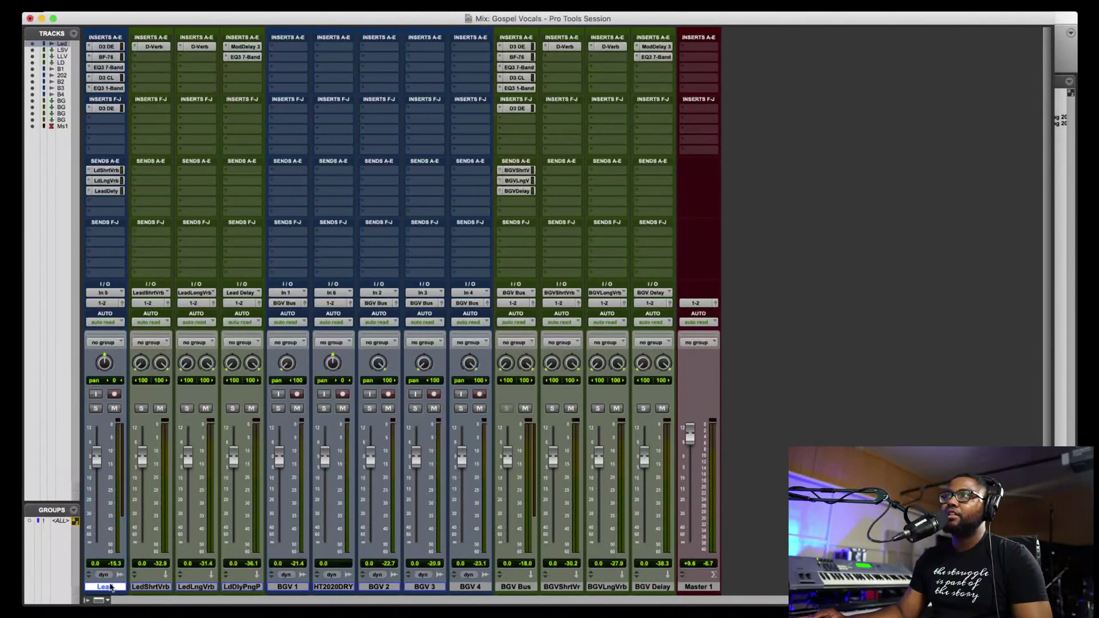
shift+click(509, 586)
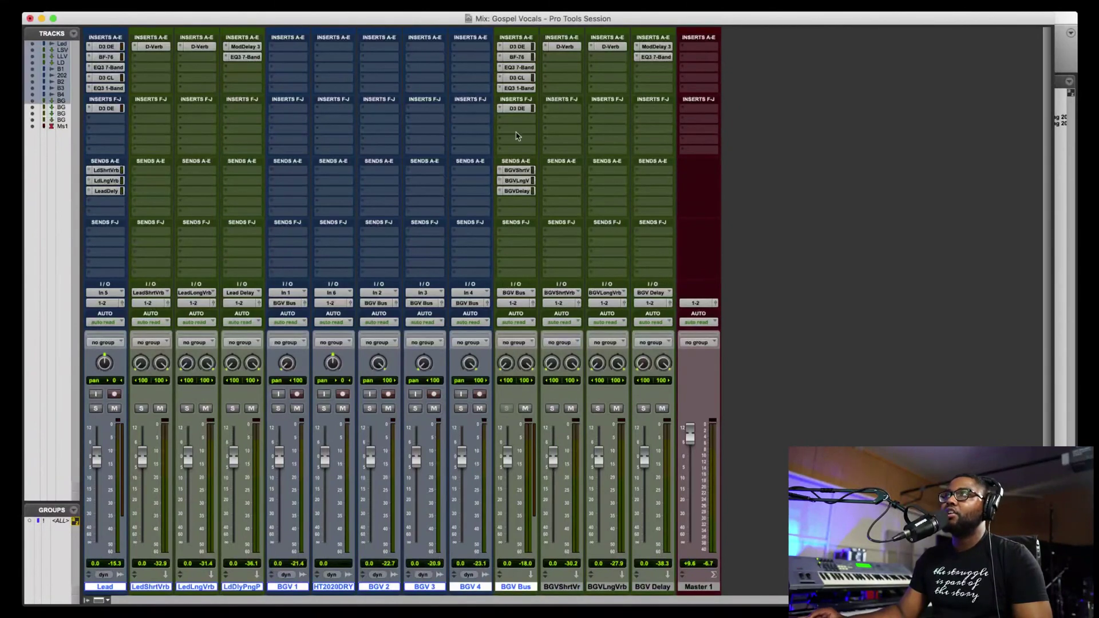
scroll(514, 54, down, 3)
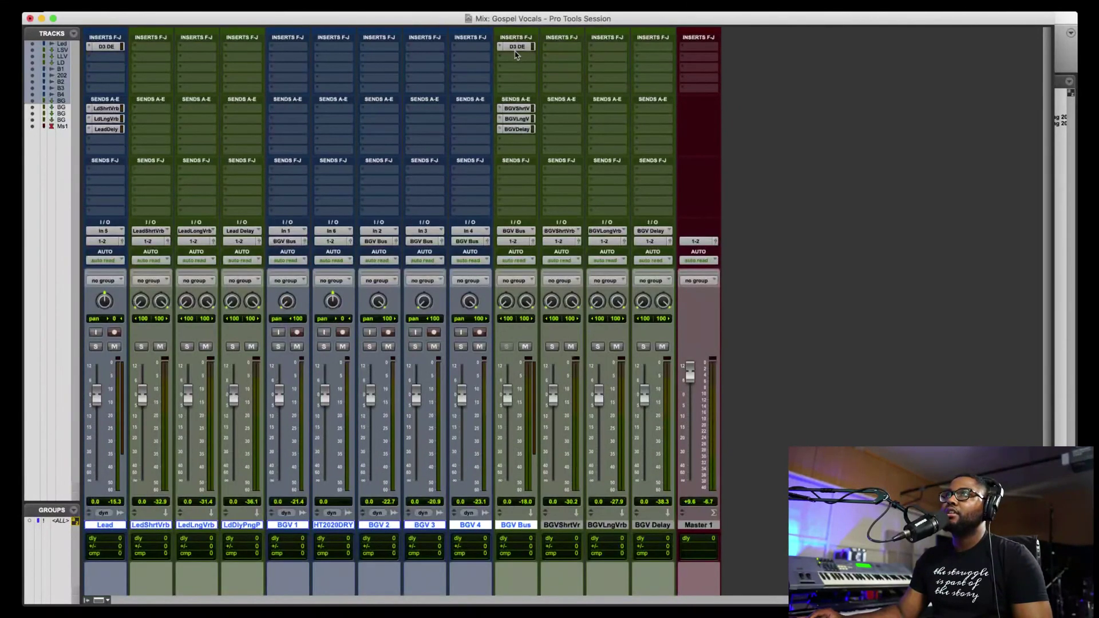
- Show the Inserts A-E section on every mixer strip
click(88, 601)
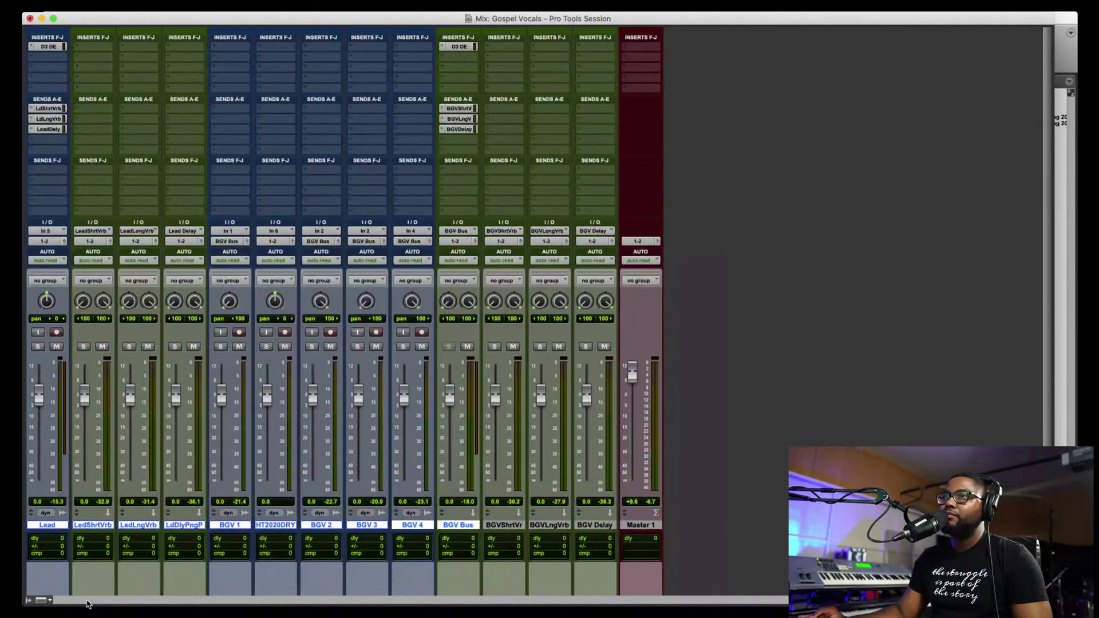
click(28, 601)
click(103, 600)
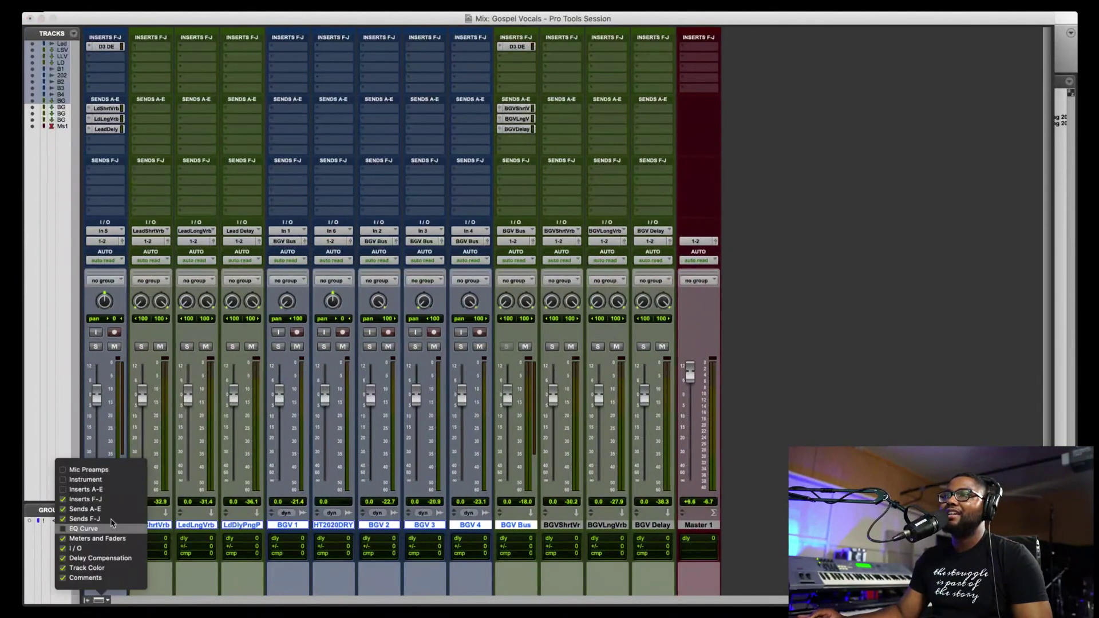
click(86, 489)
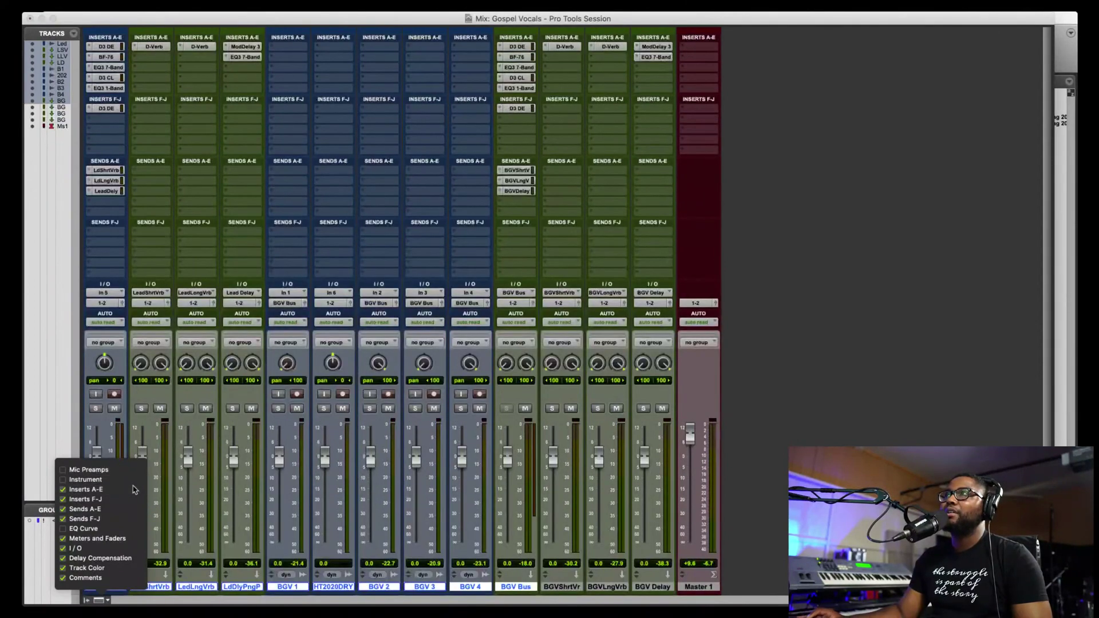
click(500, 599)
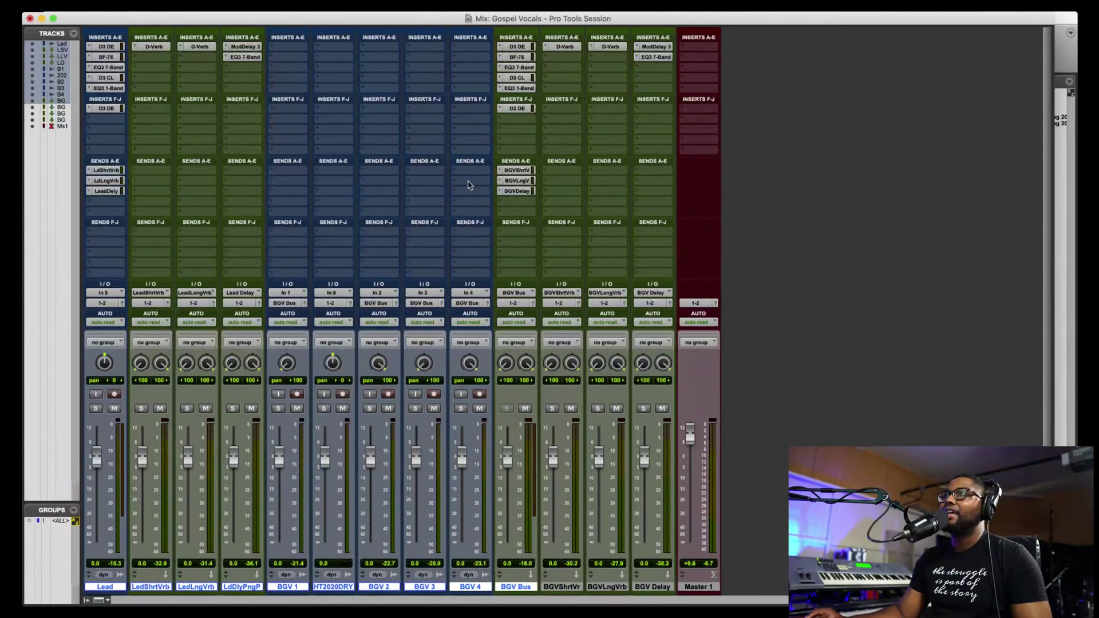
- Bypass all six BGV Bus inserts and mute its BGV Delay, long and short reverb sends
super+click(523, 47)
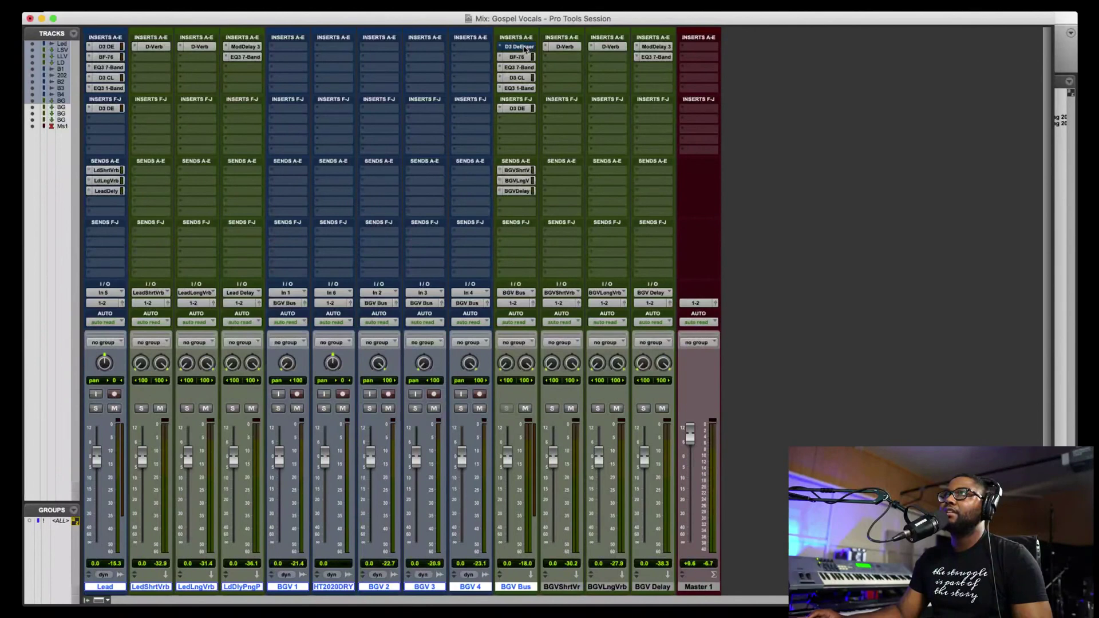
super+click(522, 58)
super+click(521, 69)
super+click(521, 78)
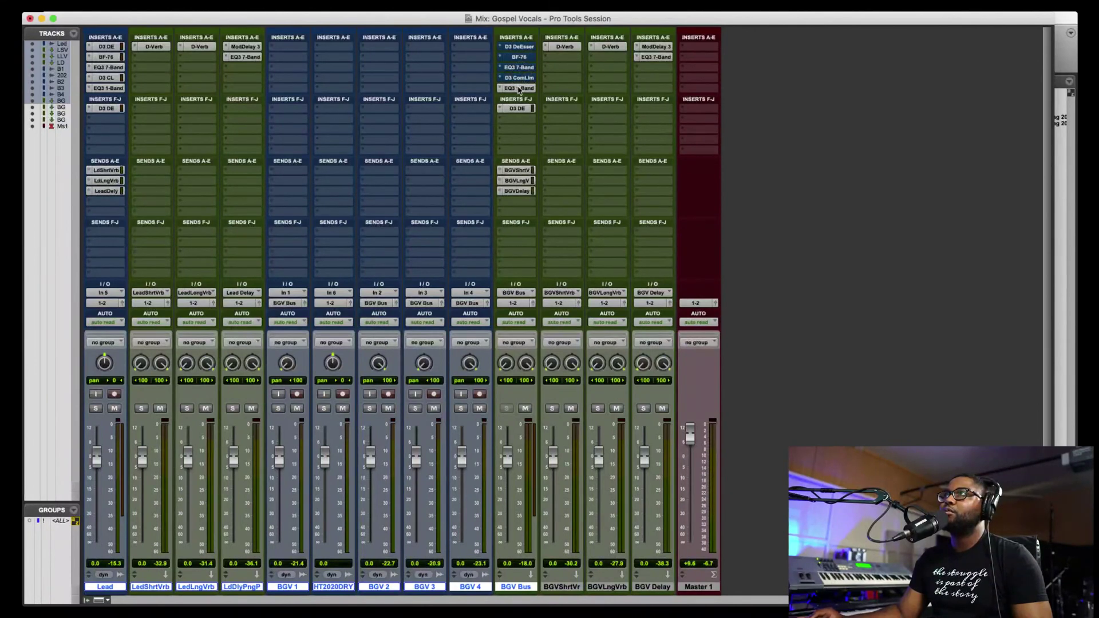
super+click(519, 88)
super+click(520, 109)
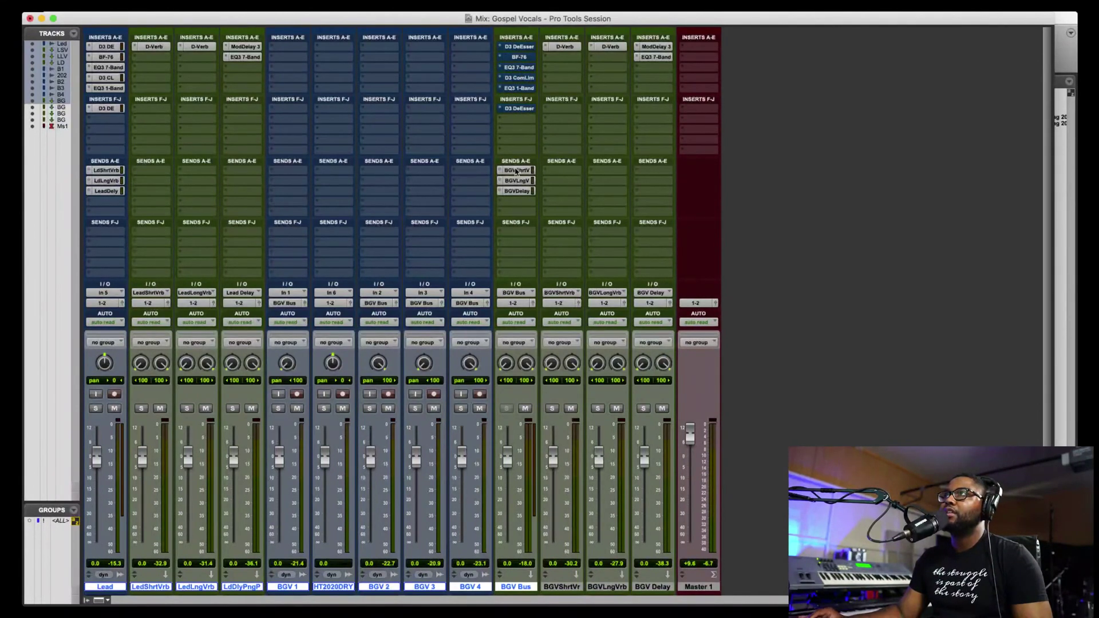
super+click(519, 191)
super+click(520, 180)
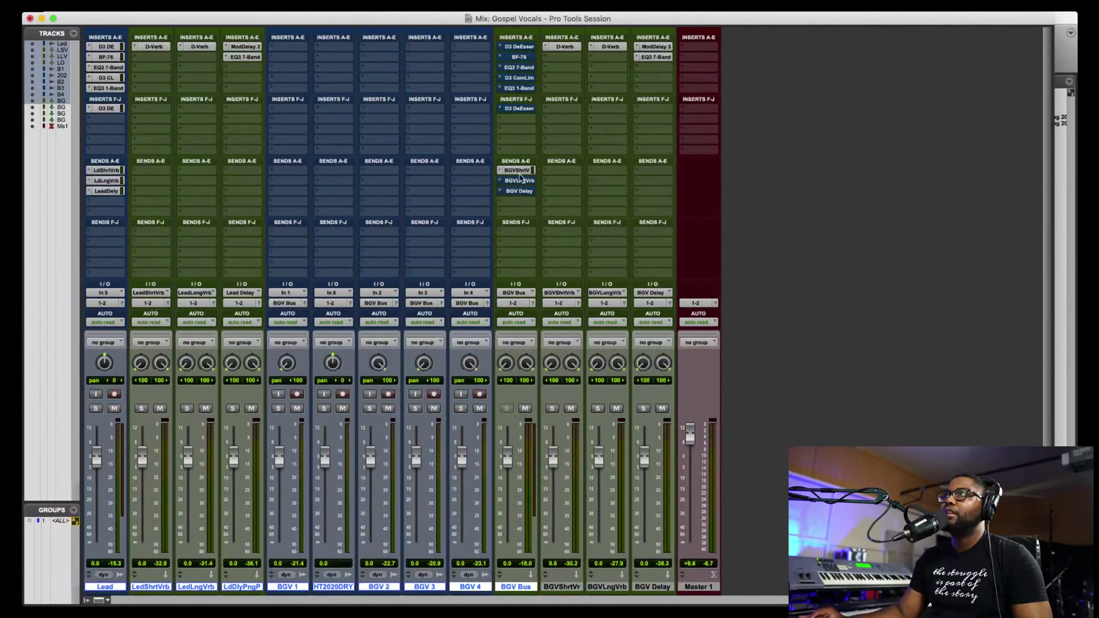
super+click(518, 171)
- Bypass all six Lead inserts and mute its short reverb, long reverb and delay sends
super+click(106, 48)
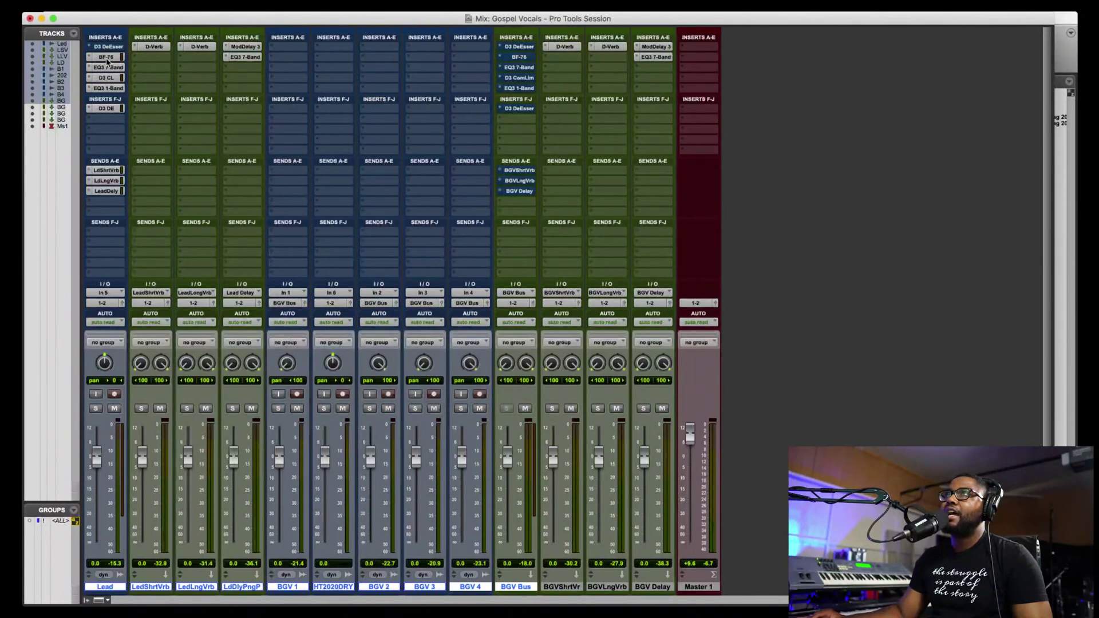
super+click(108, 57)
super+click(107, 68)
super+click(107, 78)
super+click(107, 88)
super+click(106, 108)
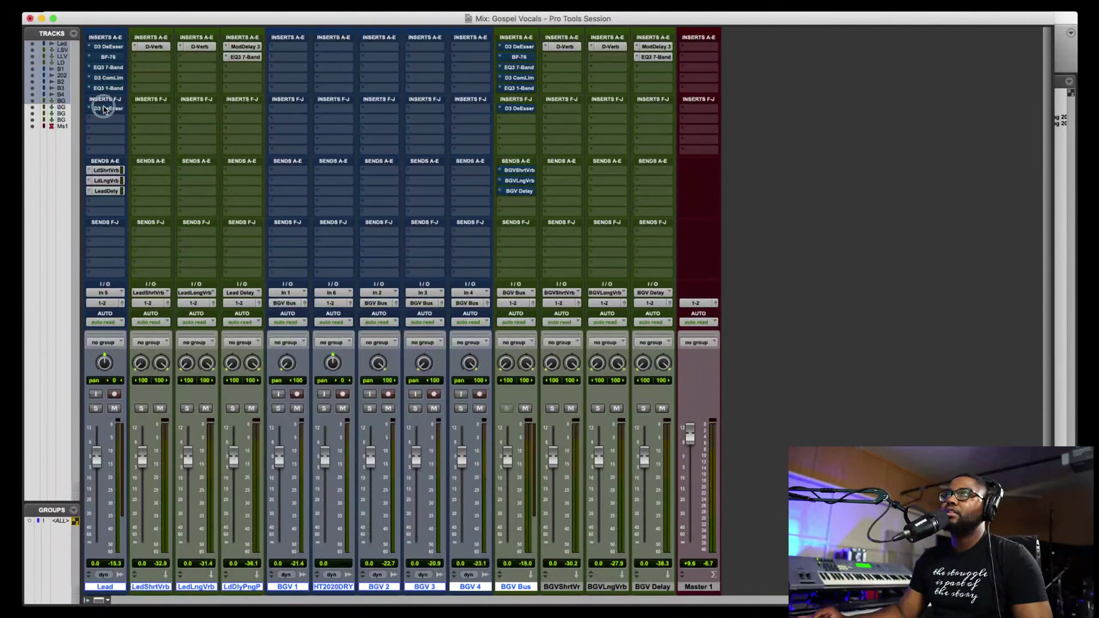
super+click(106, 170)
super+click(106, 181)
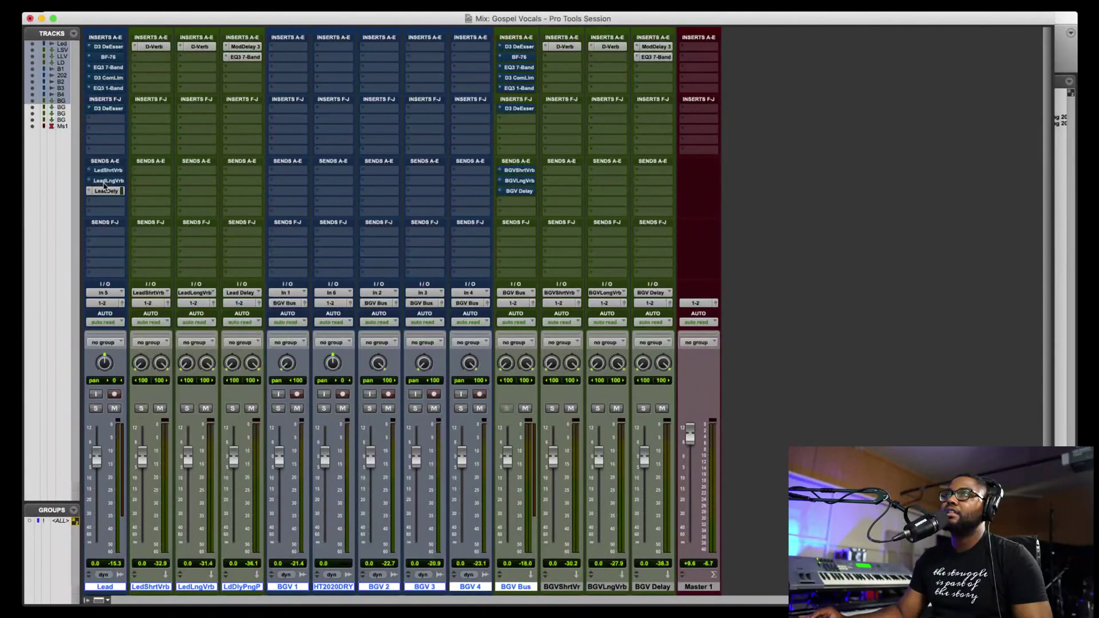
super+click(106, 191)
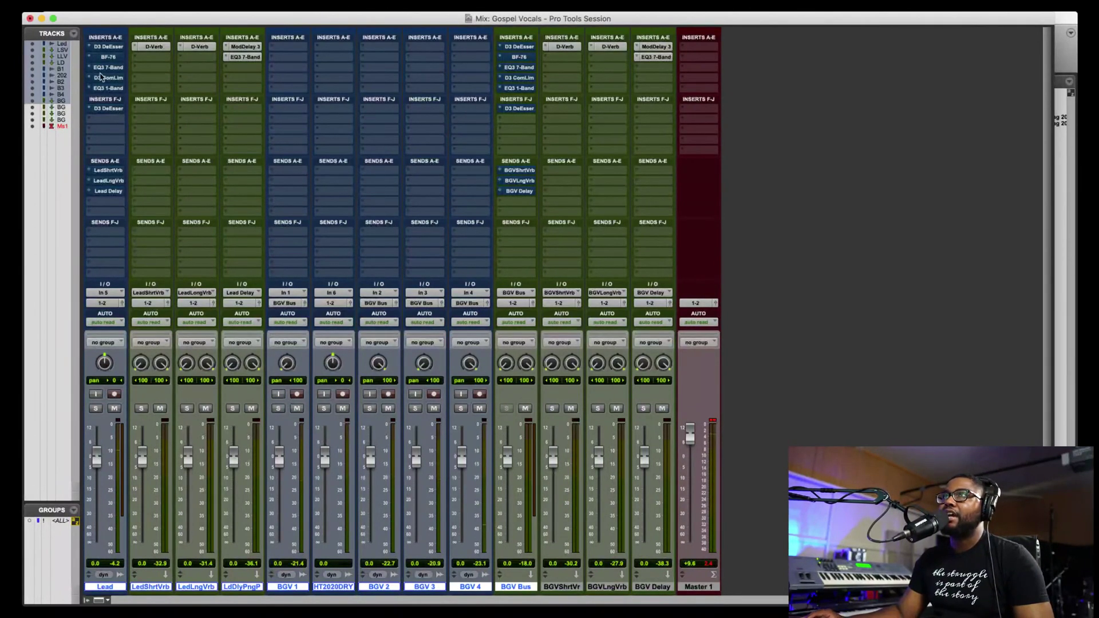
- Re-enable Lead's D3 DeEsser, BF-76, EQ3 7-Band, D3 CL, EQ3 1-Band inserts and its three sends
click(111, 47)
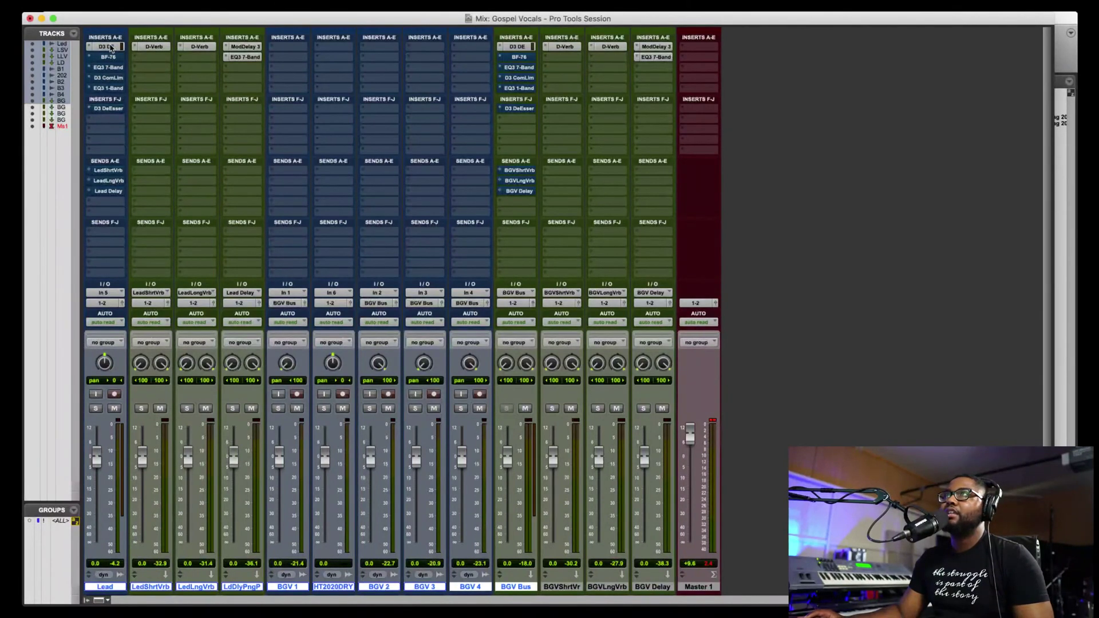
click(110, 56)
click(109, 67)
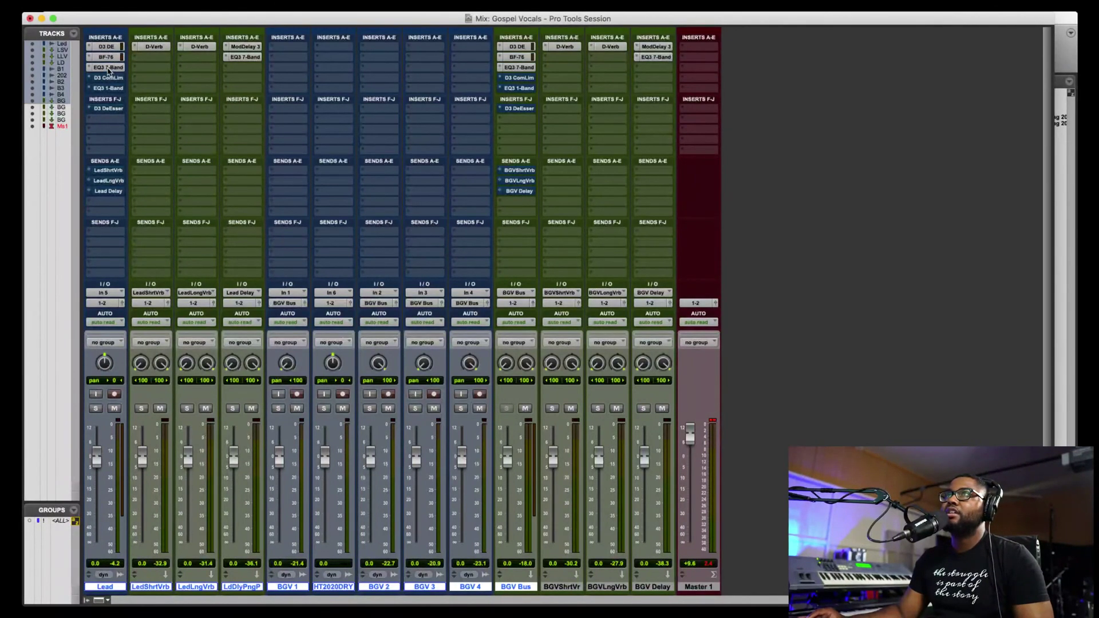
click(108, 77)
click(107, 88)
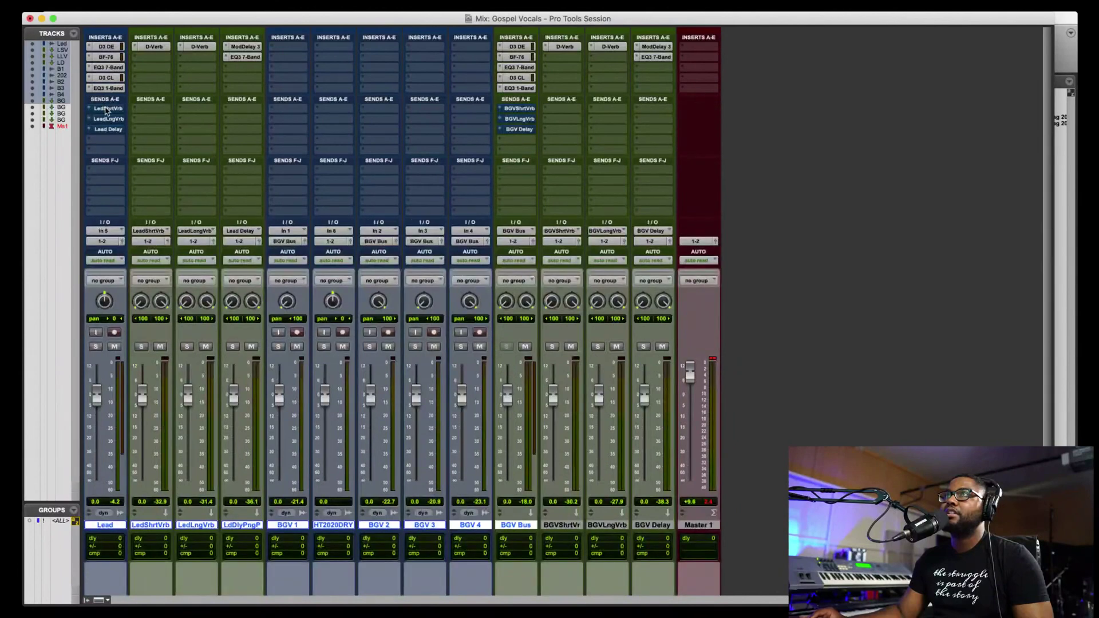
click(108, 108)
click(110, 118)
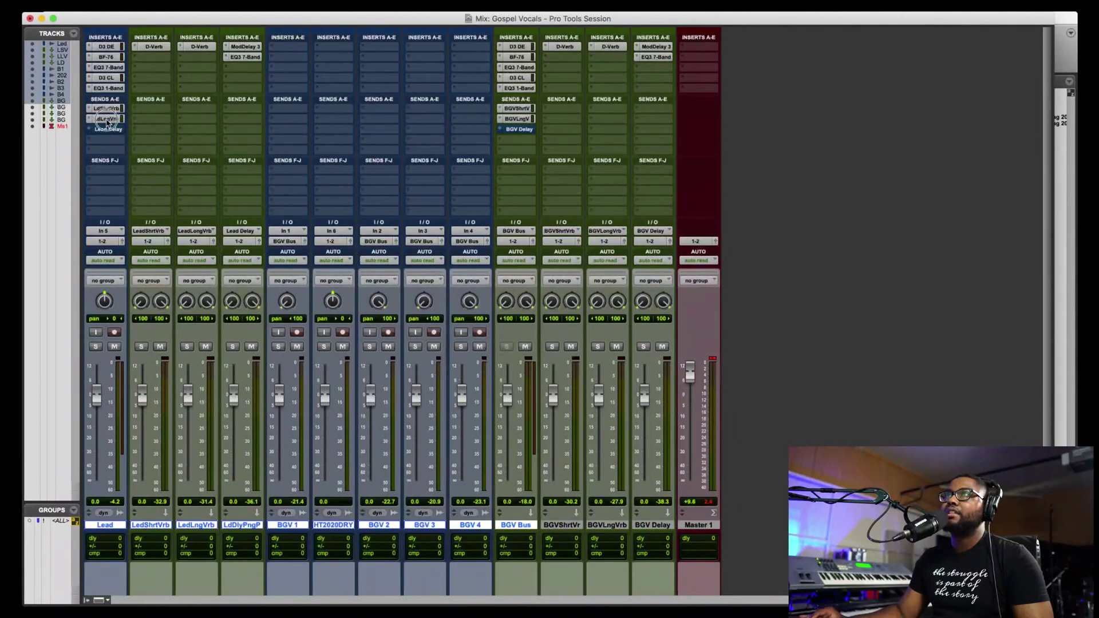
click(106, 130)
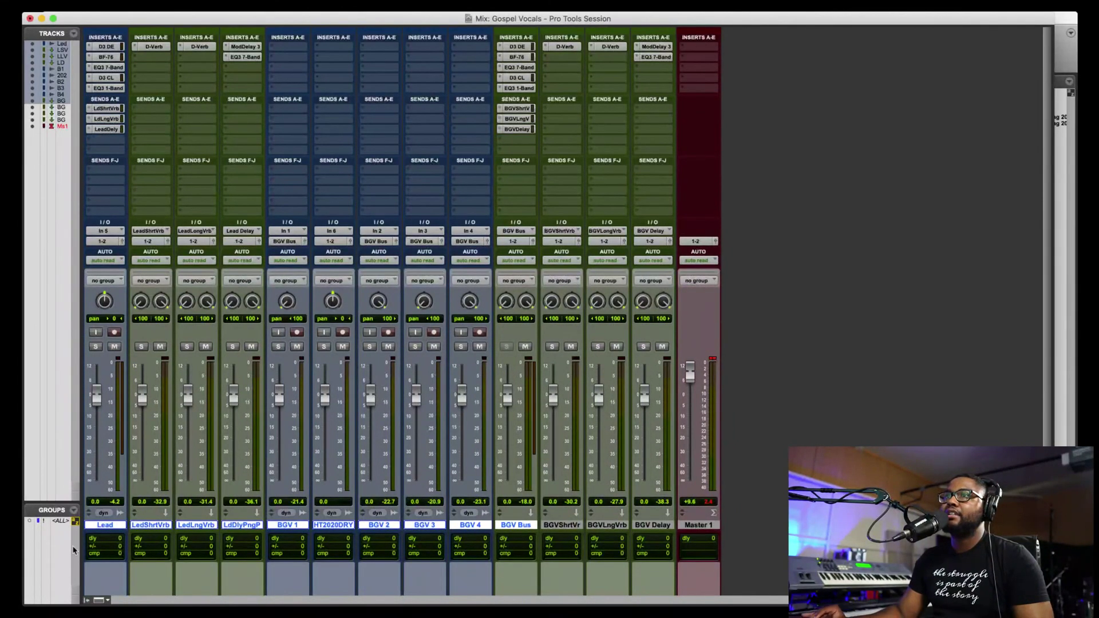
- Show the Inserts F-J section again and start playback
click(101, 600)
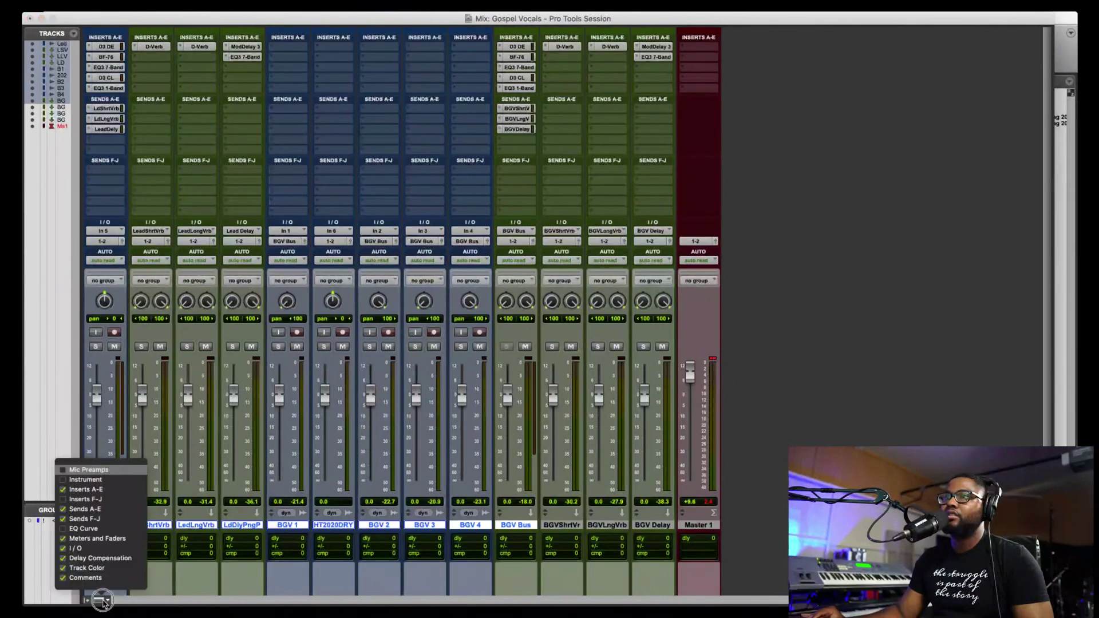
click(112, 500)
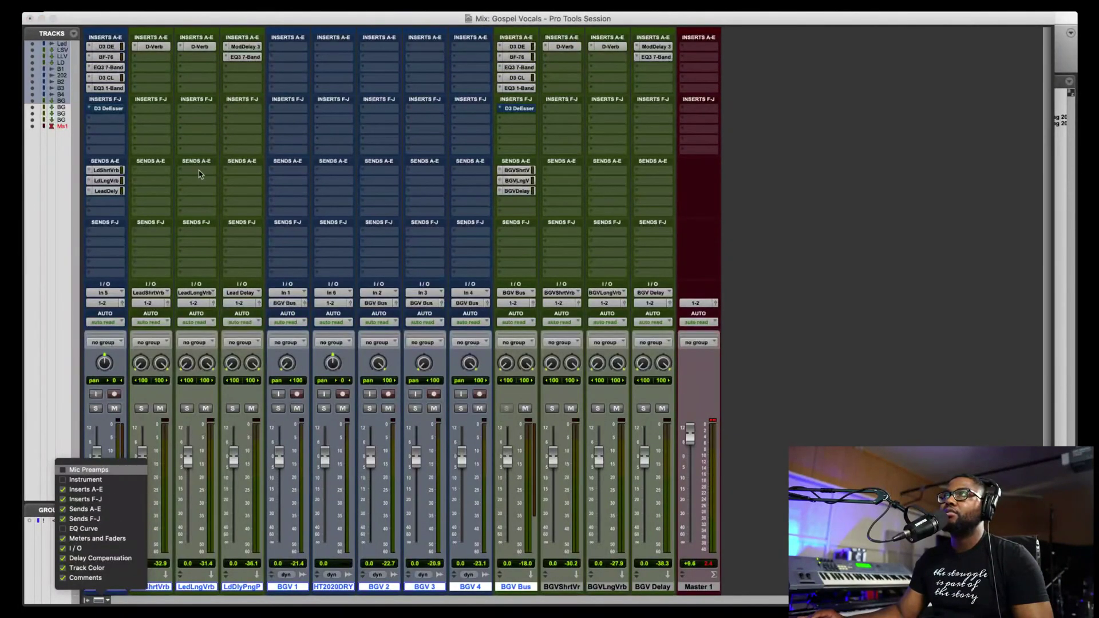
click(112, 104)
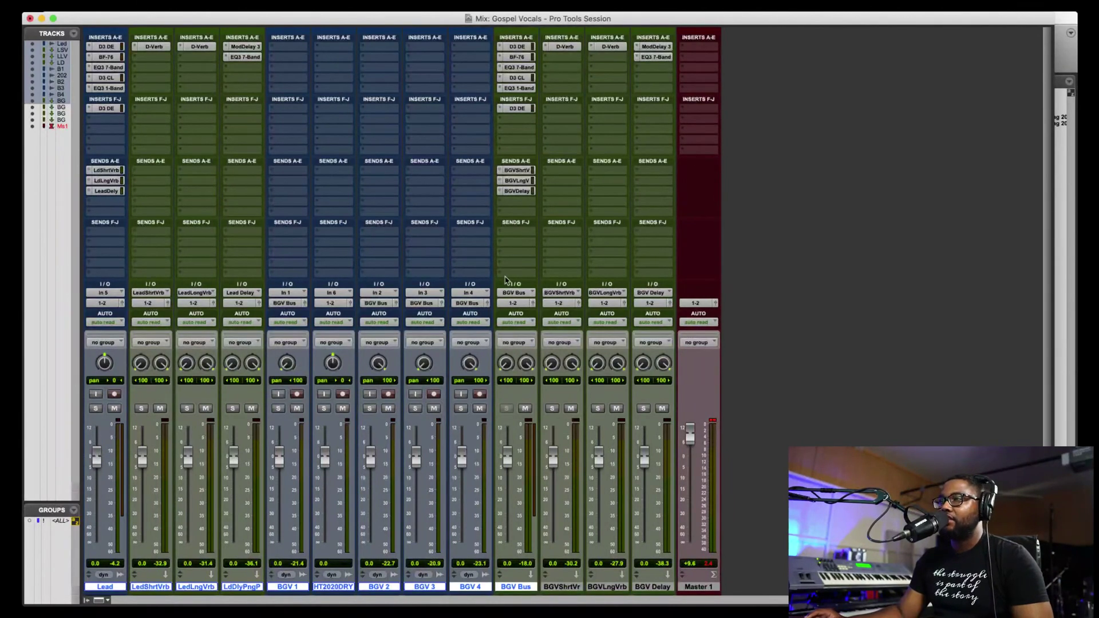
key(space)
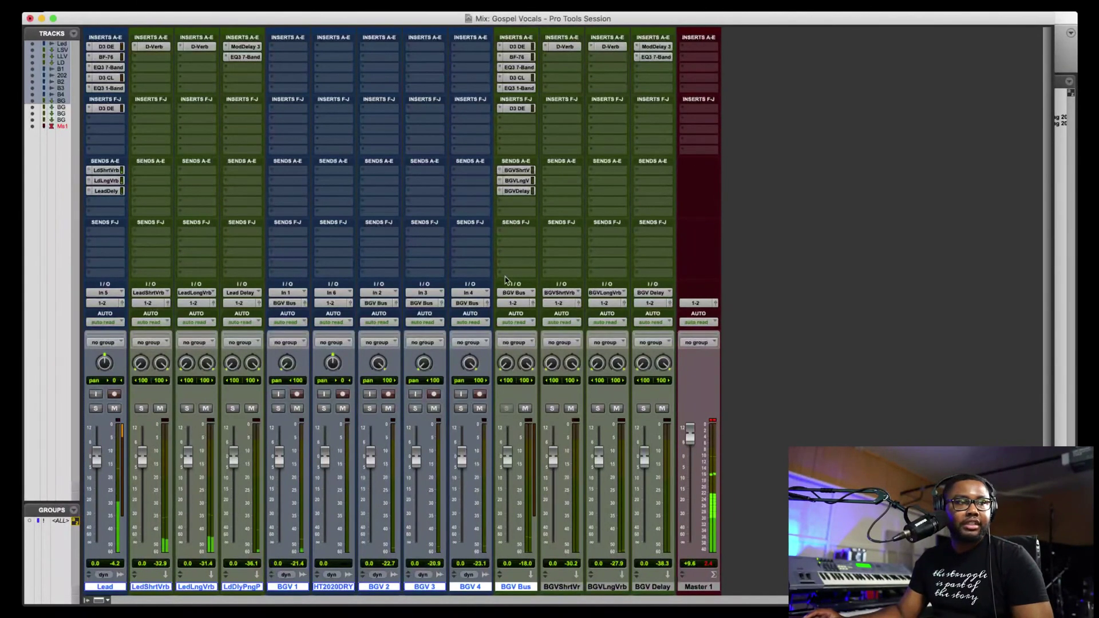